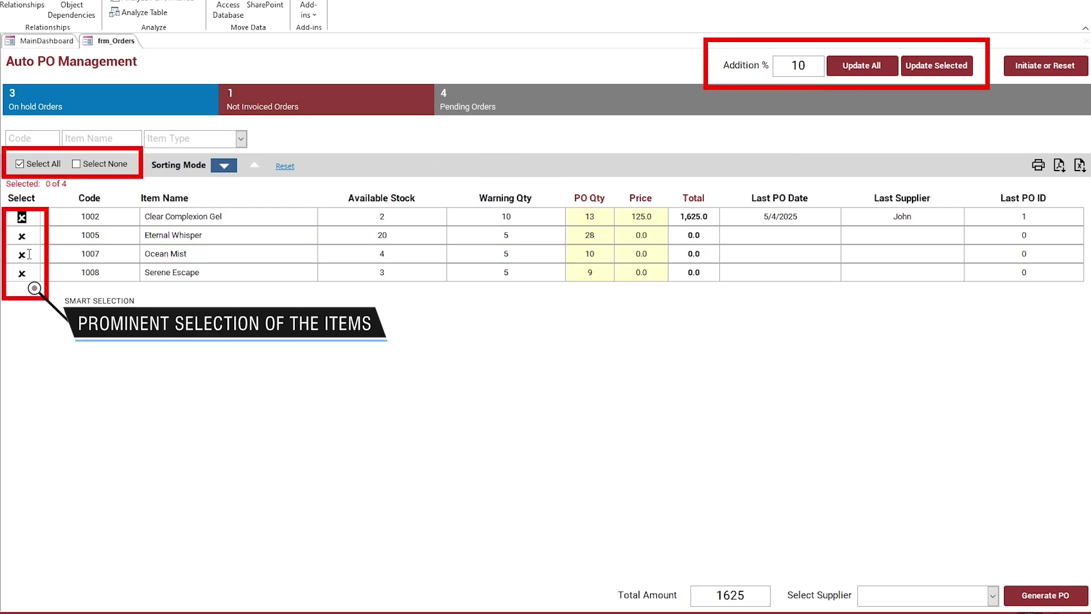
# Step: Set Addition % to 30 and apply it to every item's PO quantity
pyautogui.click(773, 65)
pyautogui.write('30')
pyautogui.click(869, 65)
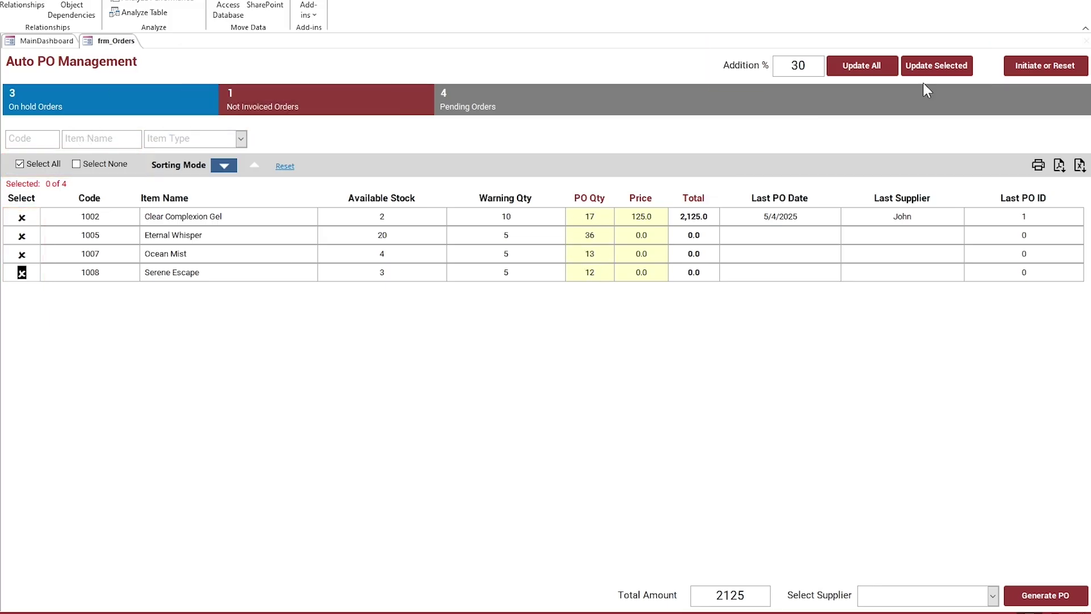
# Step: Apply the addition only to items 1005 and 1008, then edit item 1008's PO Qty
pyautogui.click(21, 235)
pyautogui.click(34, 272)
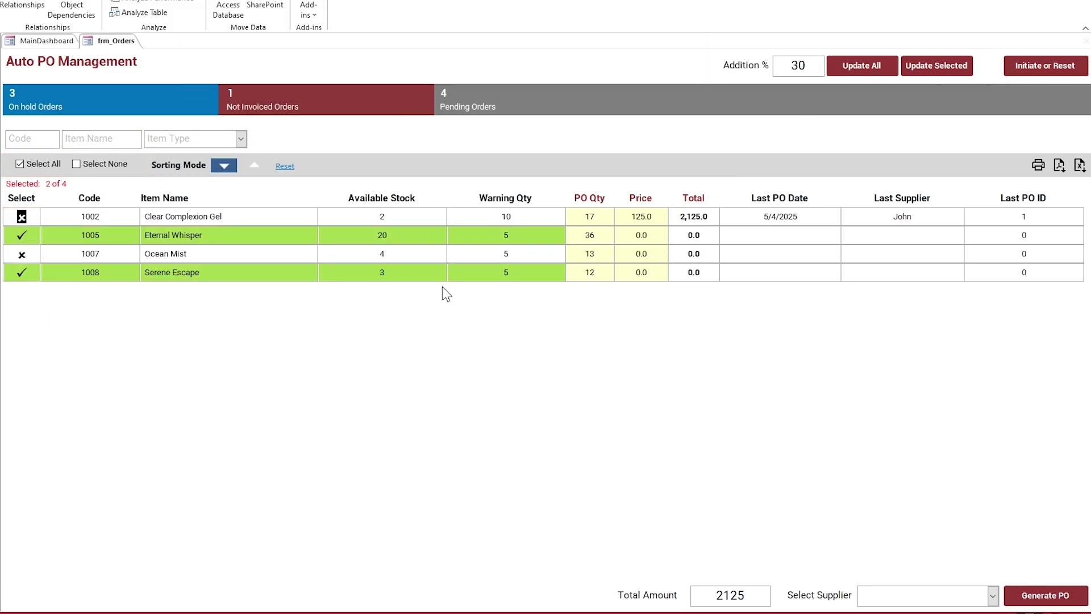
pyautogui.click(923, 66)
pyautogui.click(591, 272)
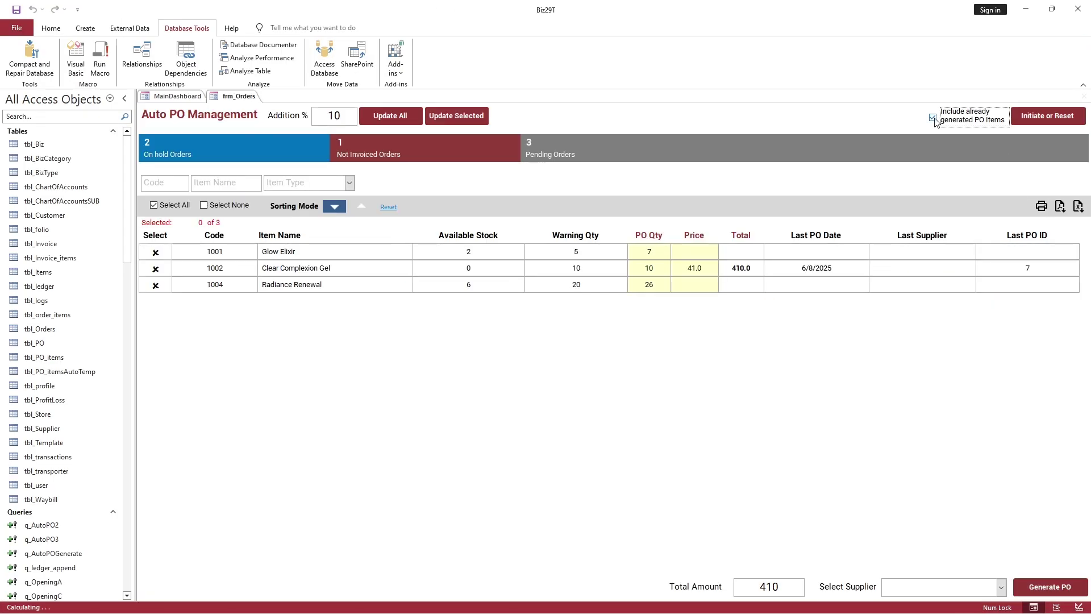
# Step: Exclude already-generated PO items, skip PO generation for now, and reselect all items
pyautogui.click(1047, 115)
pyautogui.click(611, 353)
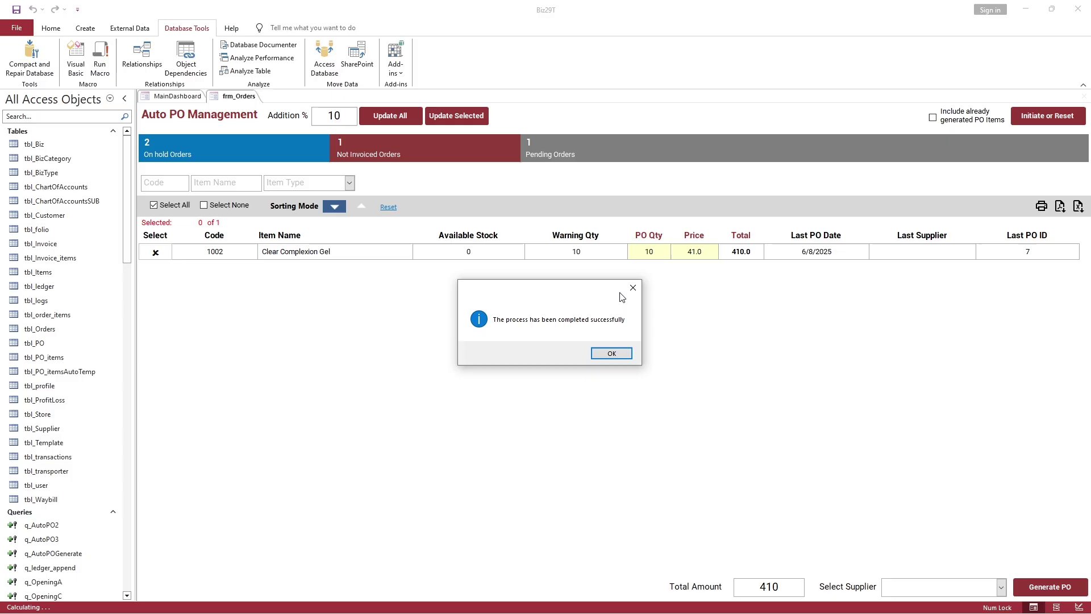
pyautogui.click(621, 357)
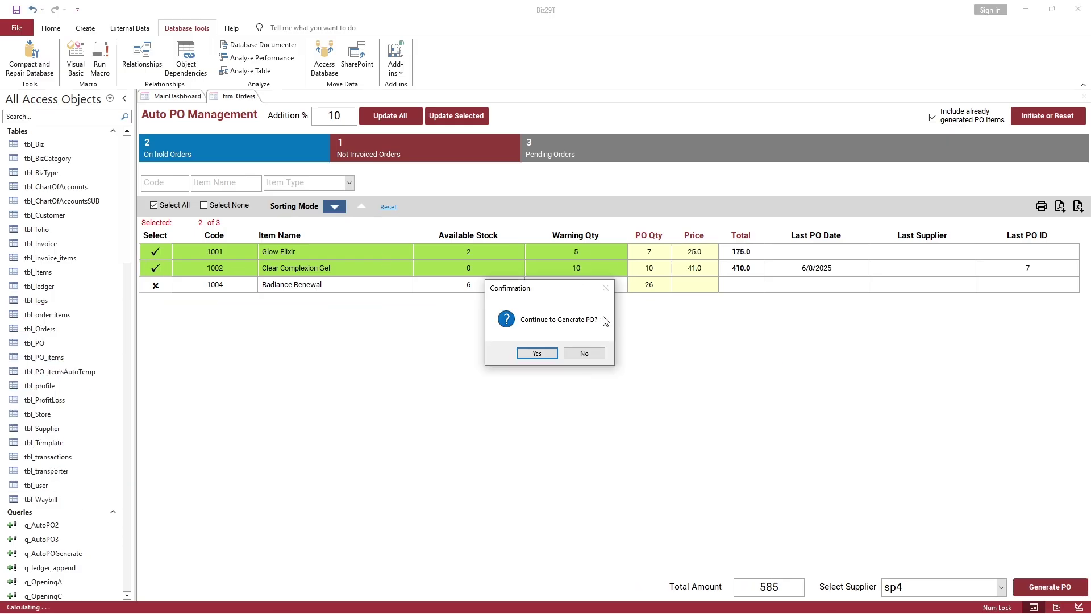
pyautogui.click(585, 354)
pyautogui.click(203, 205)
pyautogui.click(163, 207)
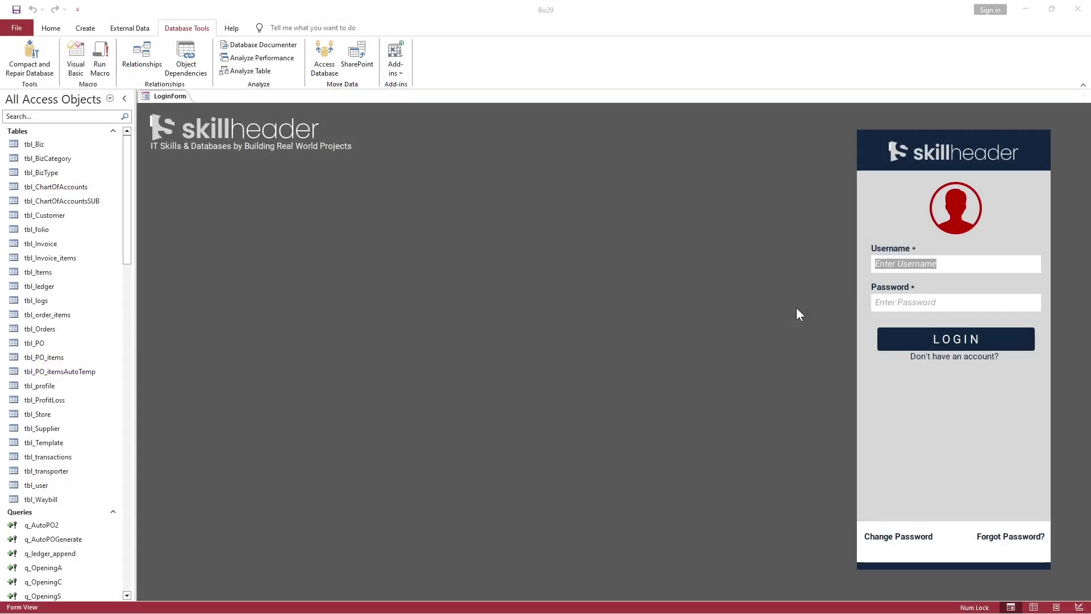
# Step: Log in to the database with the admin username and account password
pyautogui.write('admin')
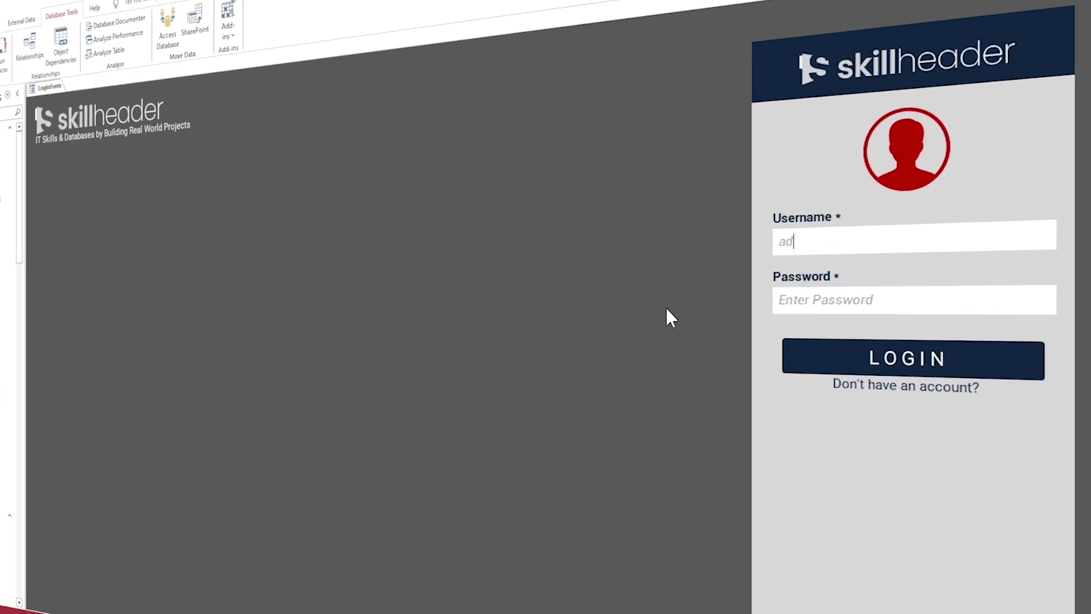
pyautogui.press('Tab')
pyautogui.write('admin123')
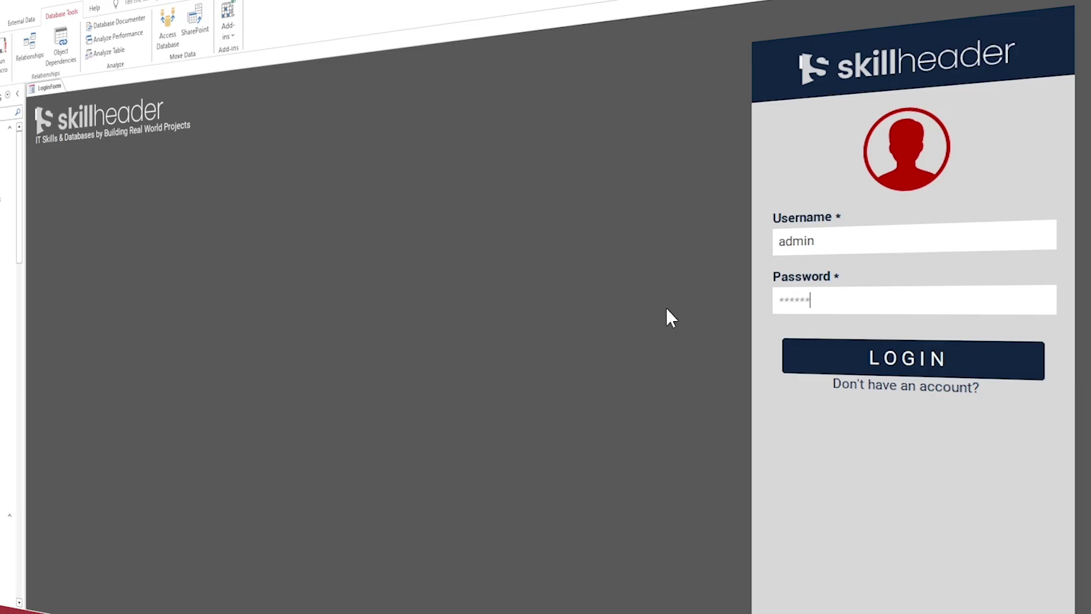
pyautogui.press('Return')
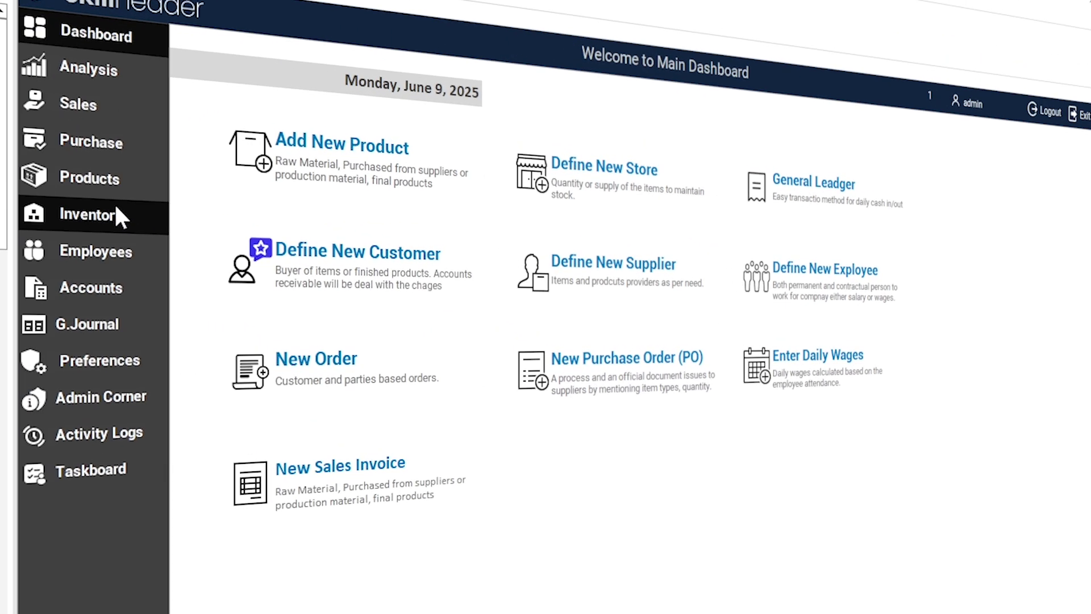
# Step: Go to Purchase management and bring up the process steps for PO 2
pyautogui.click(116, 213)
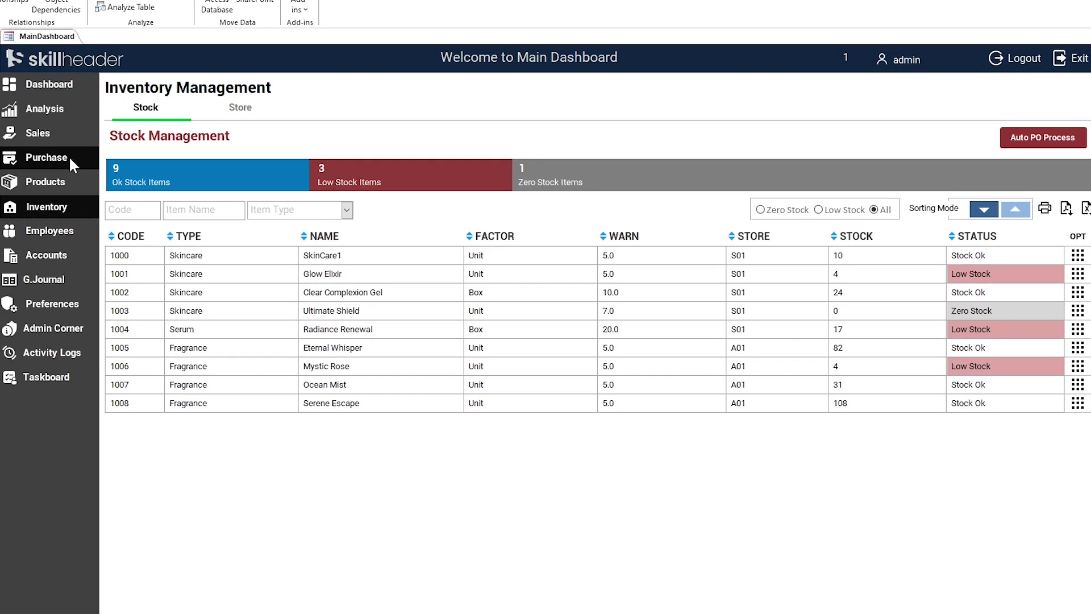
pyautogui.click(64, 157)
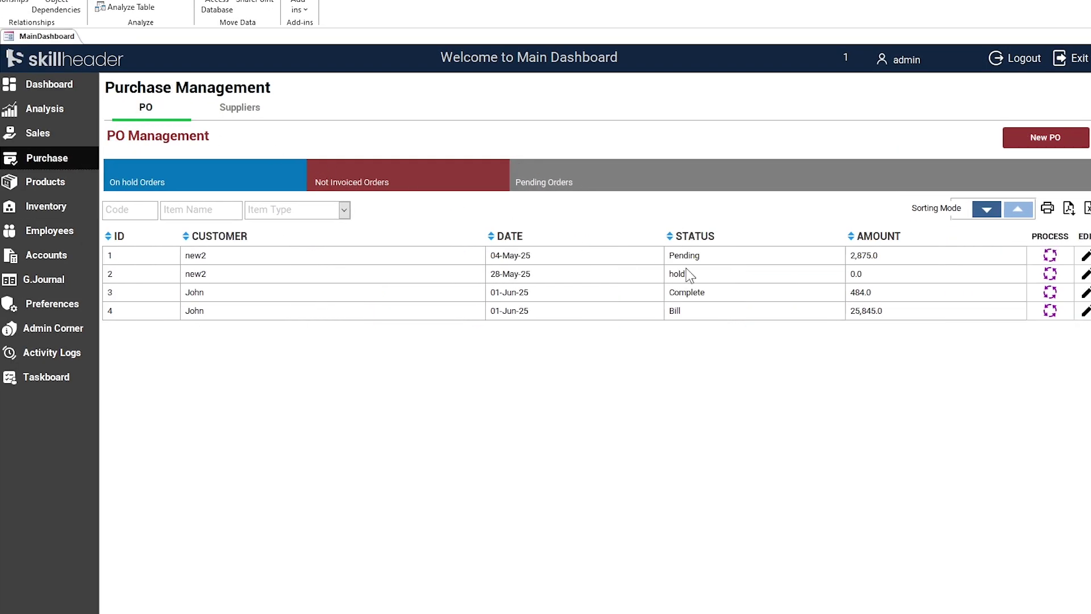
pyautogui.click(1049, 273)
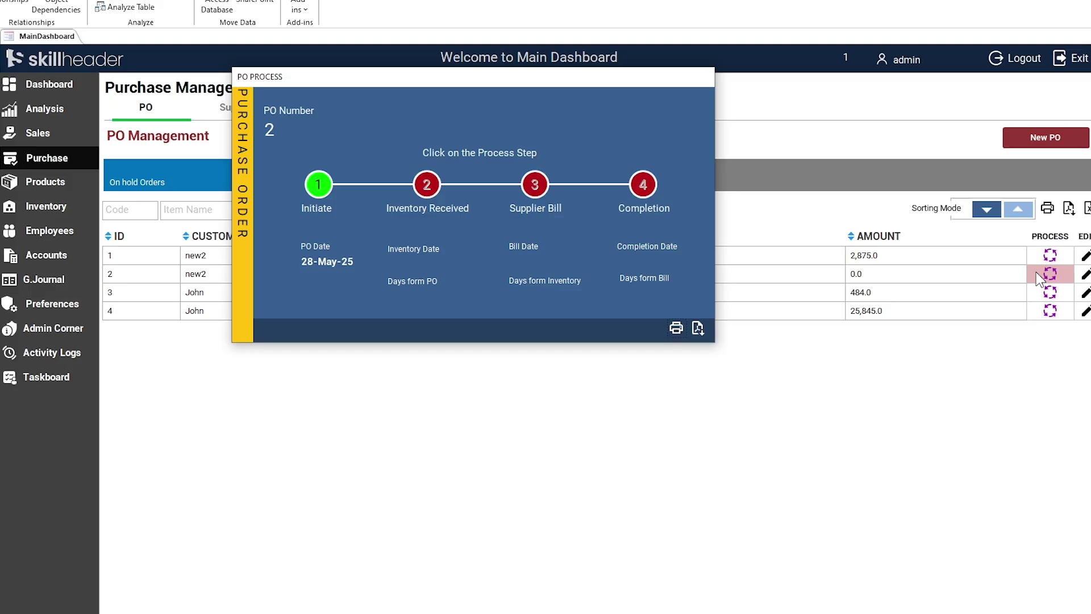
# Step: Add a Glow Elixir line with quantity 10 at price 120 to PO 2
pyautogui.click(317, 183)
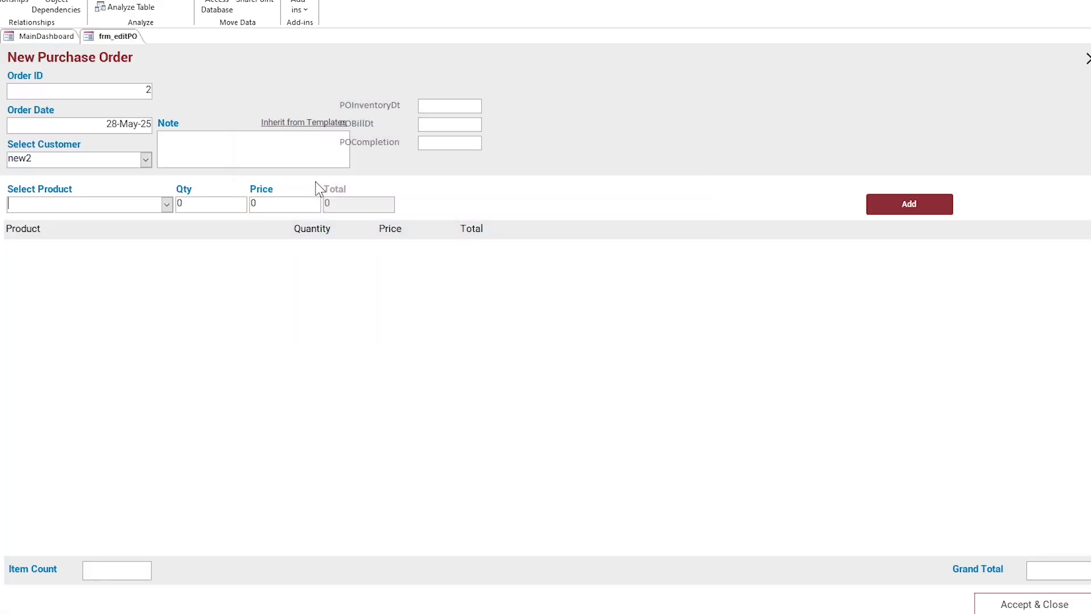
pyautogui.click(167, 204)
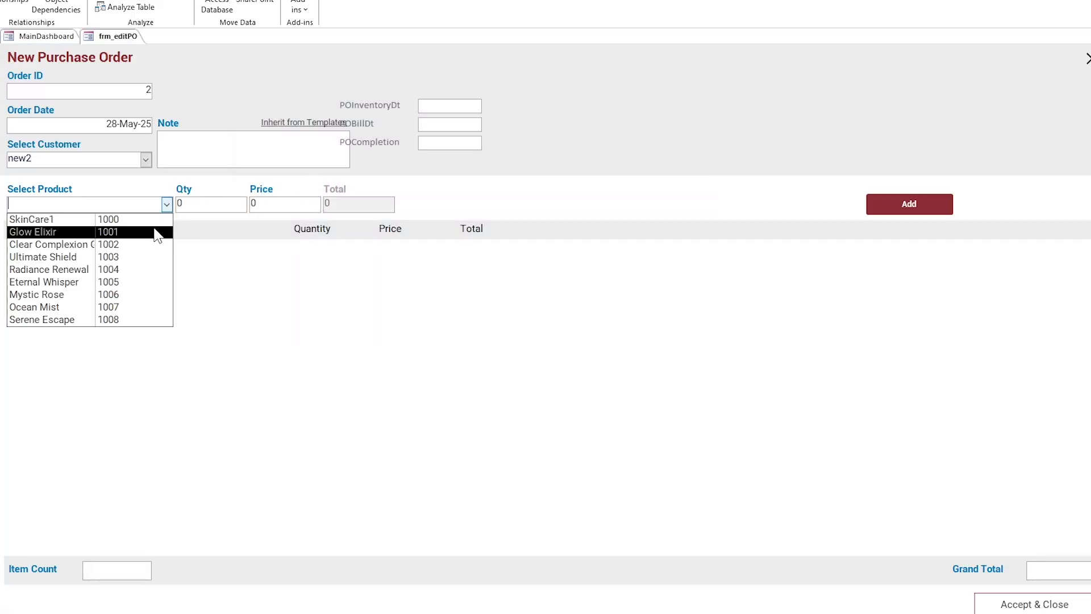
pyautogui.click(151, 233)
pyautogui.doubleClick(179, 204)
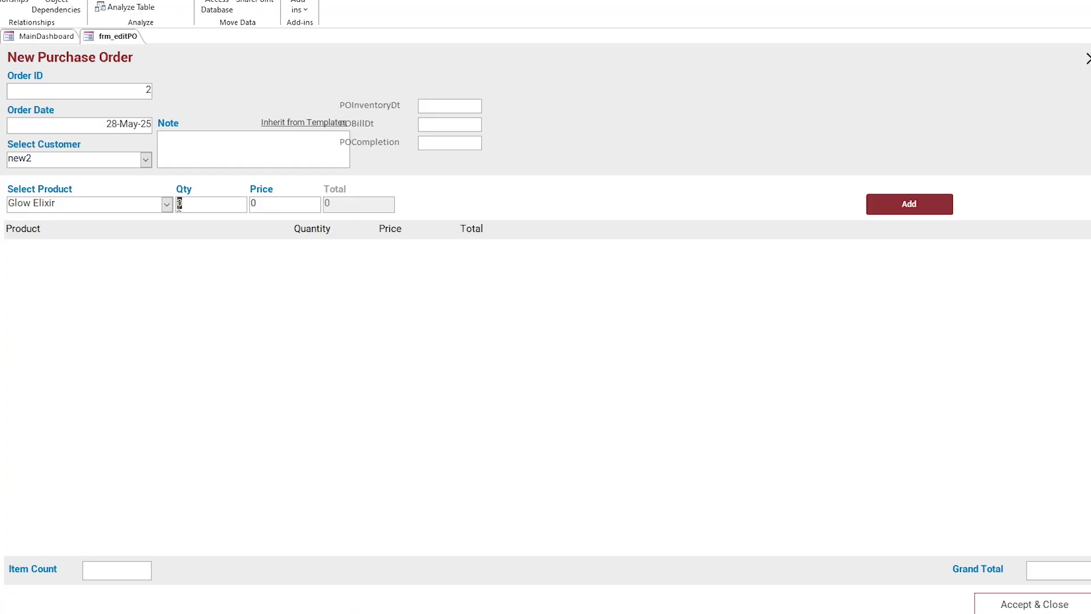
pyautogui.write('10')
pyautogui.press('Tab')
pyautogui.write('120')
pyautogui.click(880, 207)
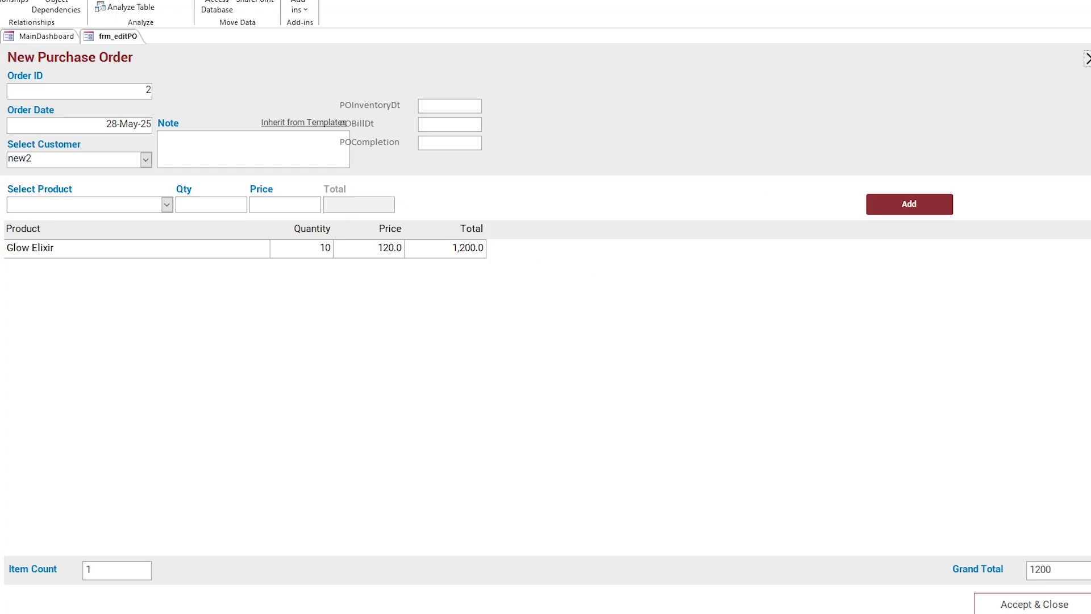
# Step: Accept and close the order, then reopen PO 2 through Process > Initiate
pyautogui.click(1086, 58)
pyautogui.click(53, 215)
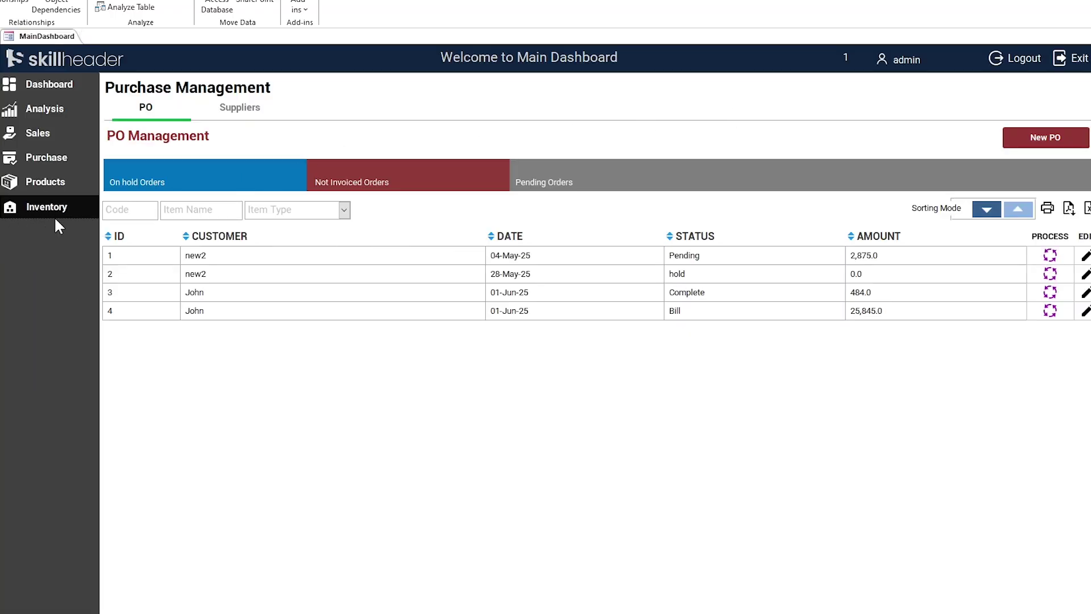
pyautogui.click(66, 165)
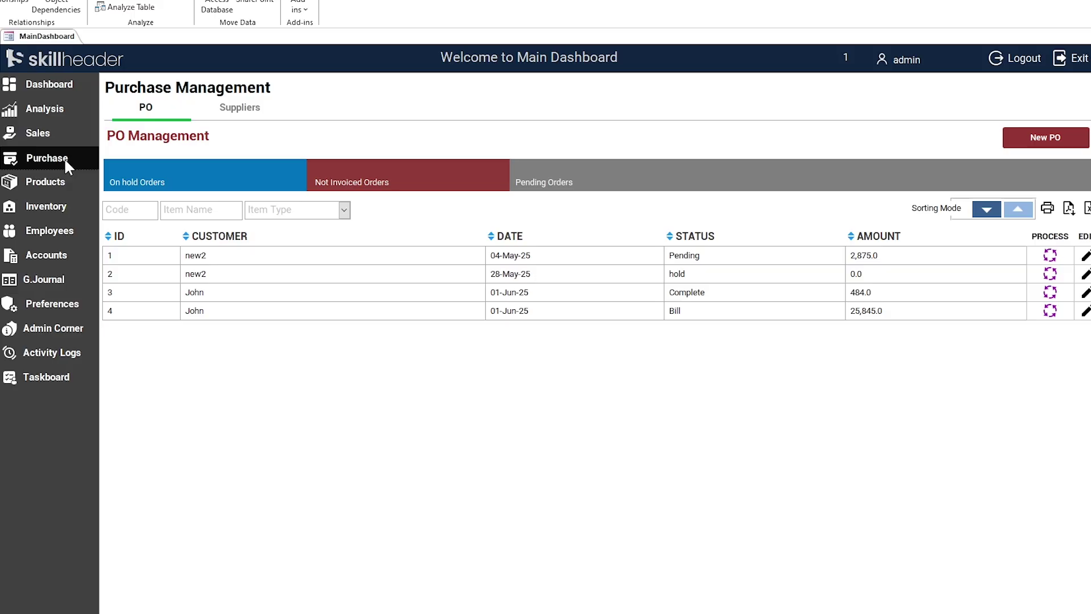
pyautogui.click(1050, 273)
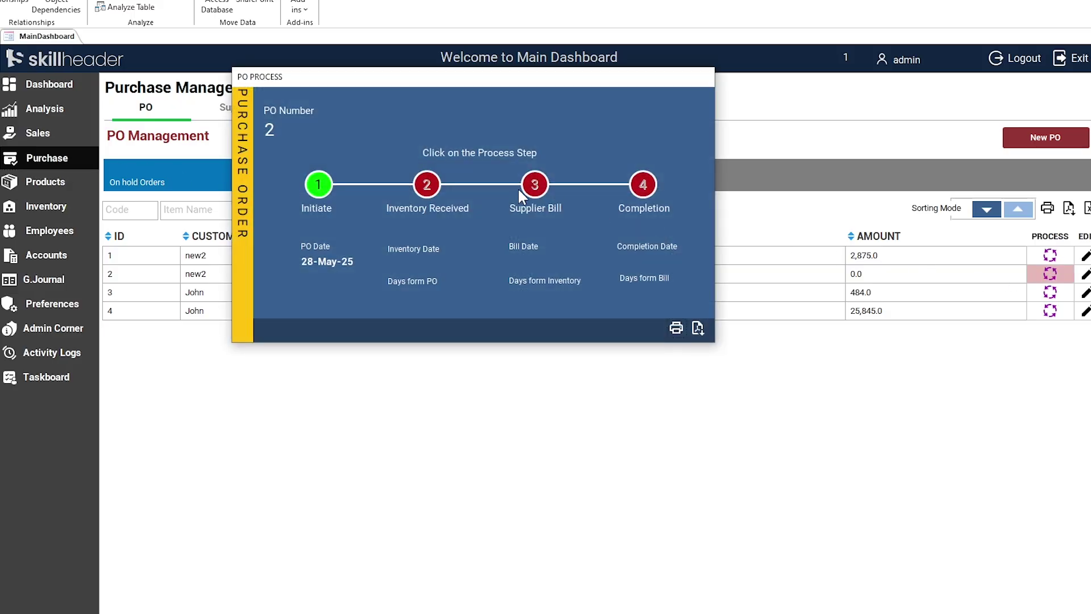
pyautogui.click(326, 178)
# Step: In frm_editPO's Add button code, duplicate the ItmPrice assignment line as a POStatus line
pyautogui.rightClick(113, 35)
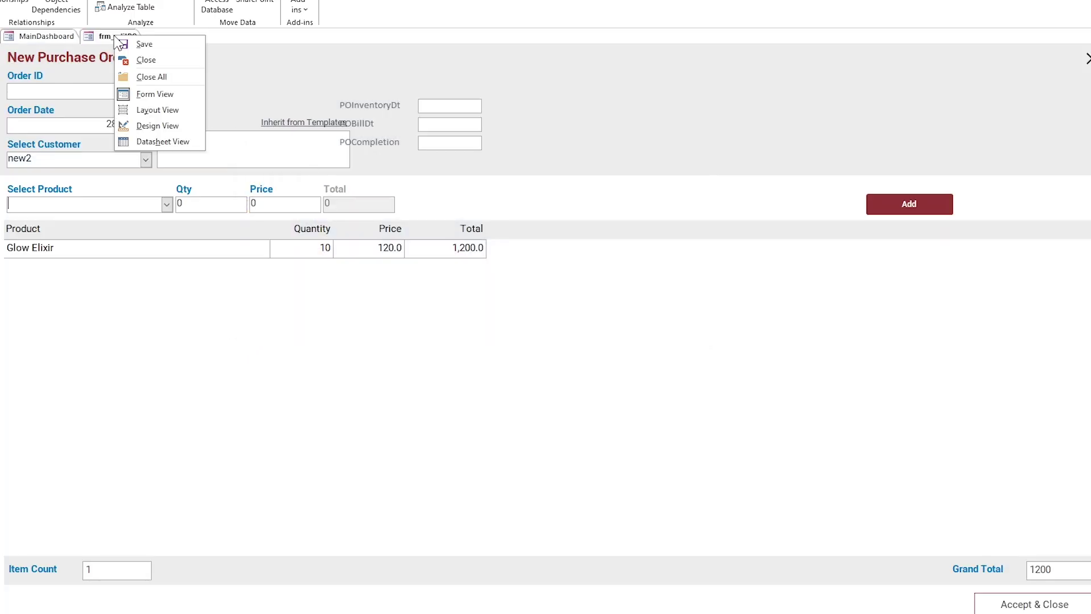
pyautogui.click(146, 126)
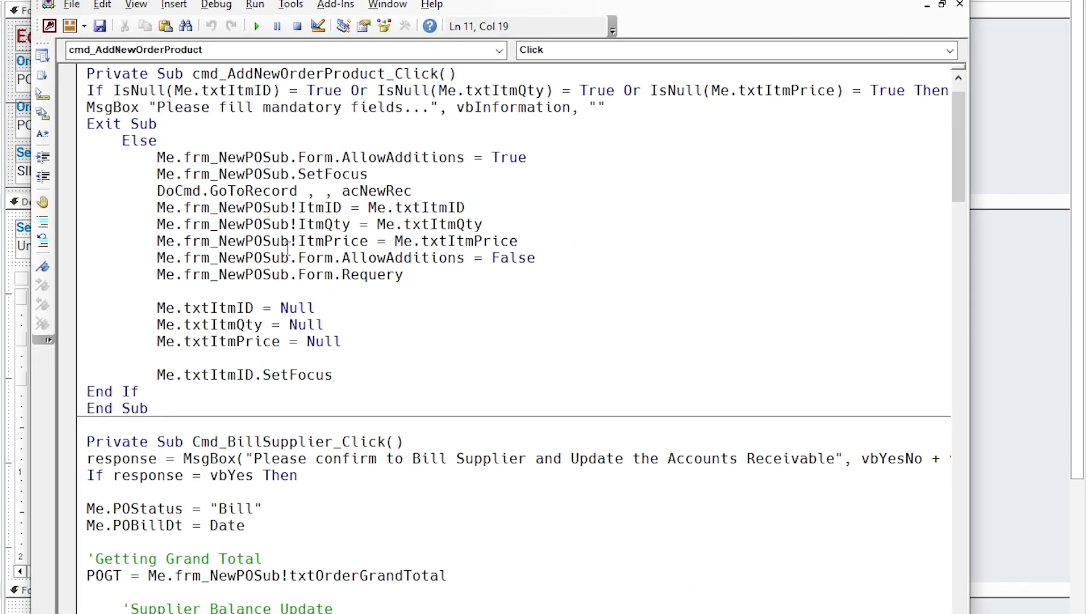
pyautogui.click(517, 241)
pyautogui.moveTo(517, 241); pyautogui.dragTo(81, 241)
pyautogui.hotkey('ctrl', 'c')
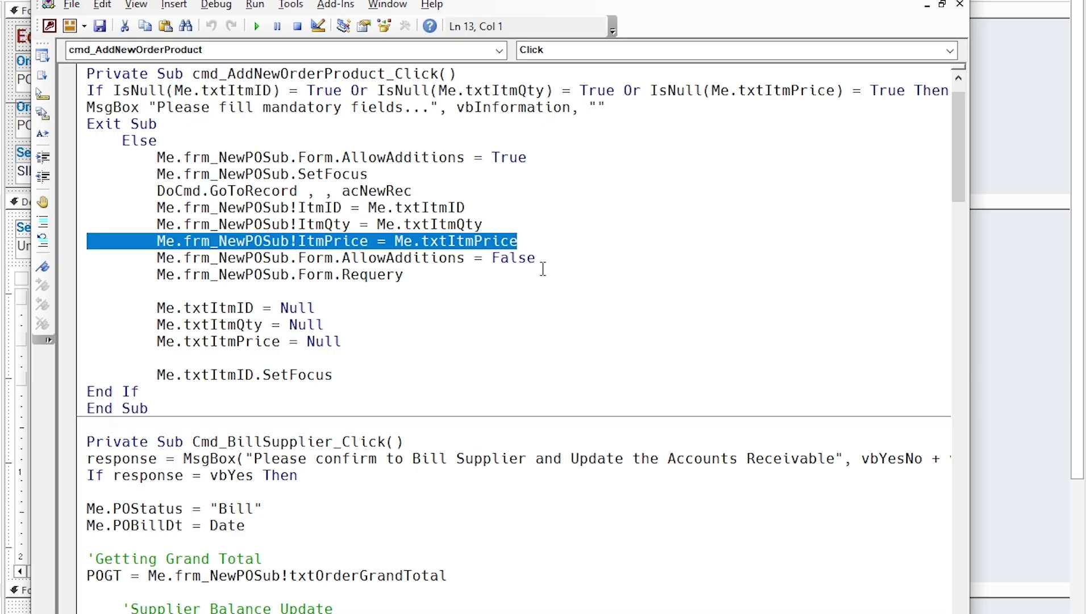
pyautogui.press('End')
pyautogui.press('Return')
pyautogui.hotkey('ctrl', 'v')
pyautogui.press('Return')
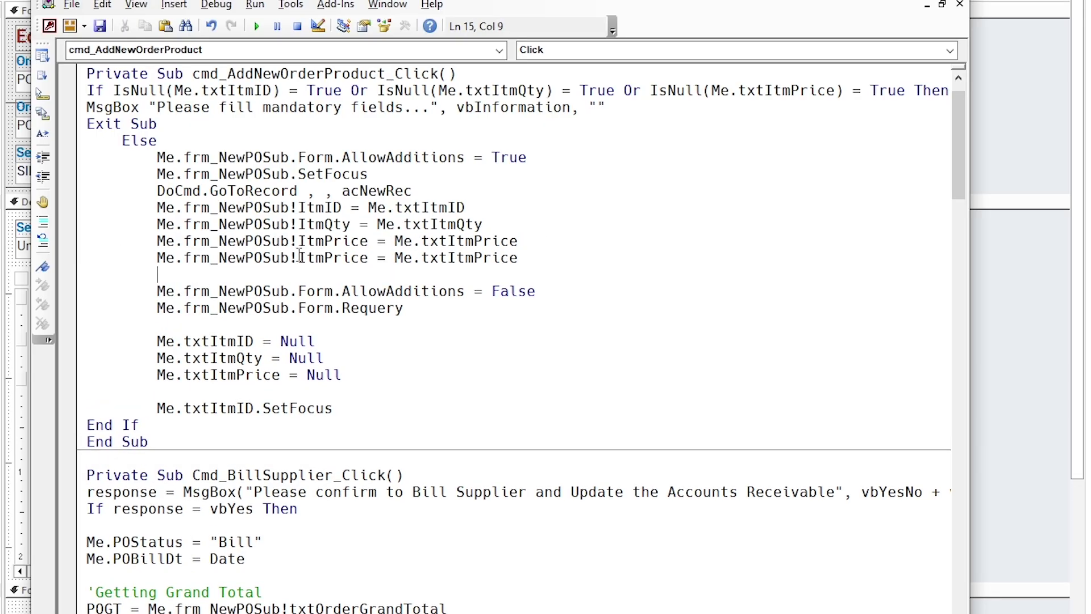
pyautogui.doubleClick(303, 257)
pyautogui.write('PO')
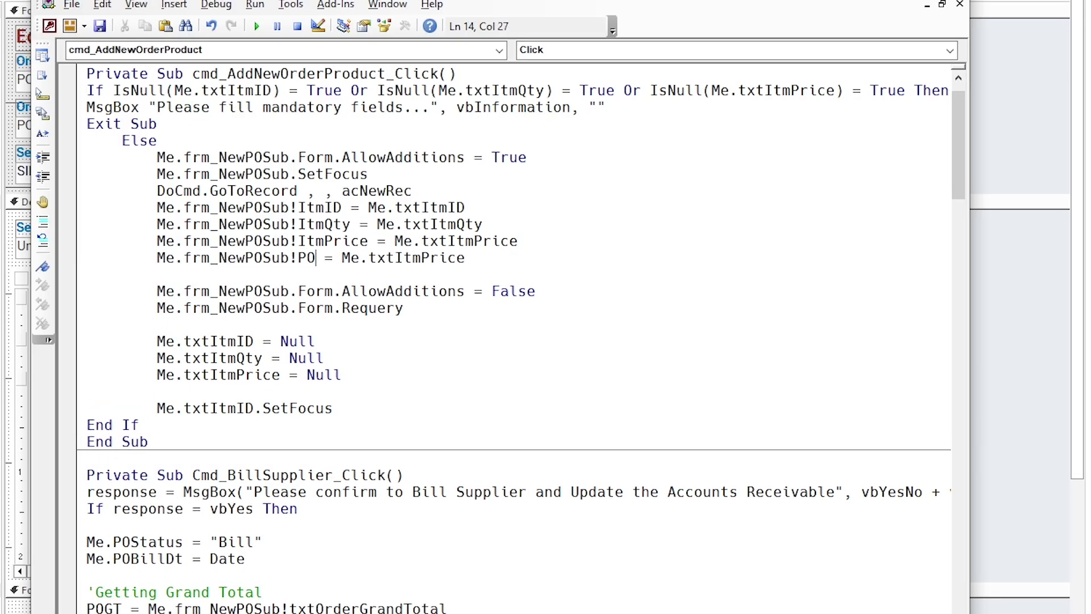
pyautogui.write('Status')
pyautogui.doubleClick(348, 257)
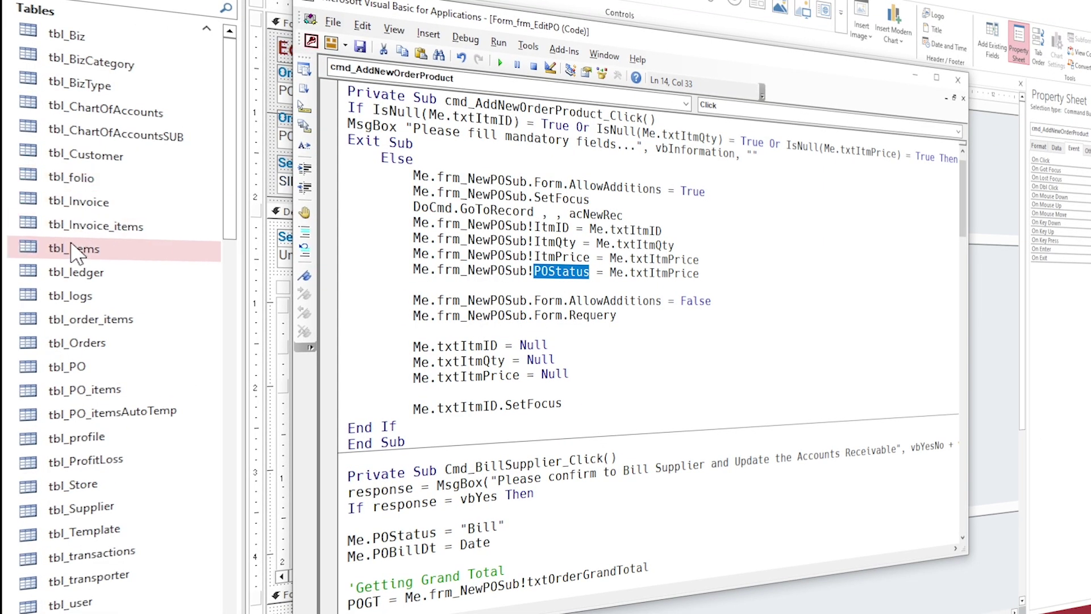
# Step: In tbl_Items design view, add a Short Text POStatus field described 'Purchase Order Status'
pyautogui.click(75, 256)
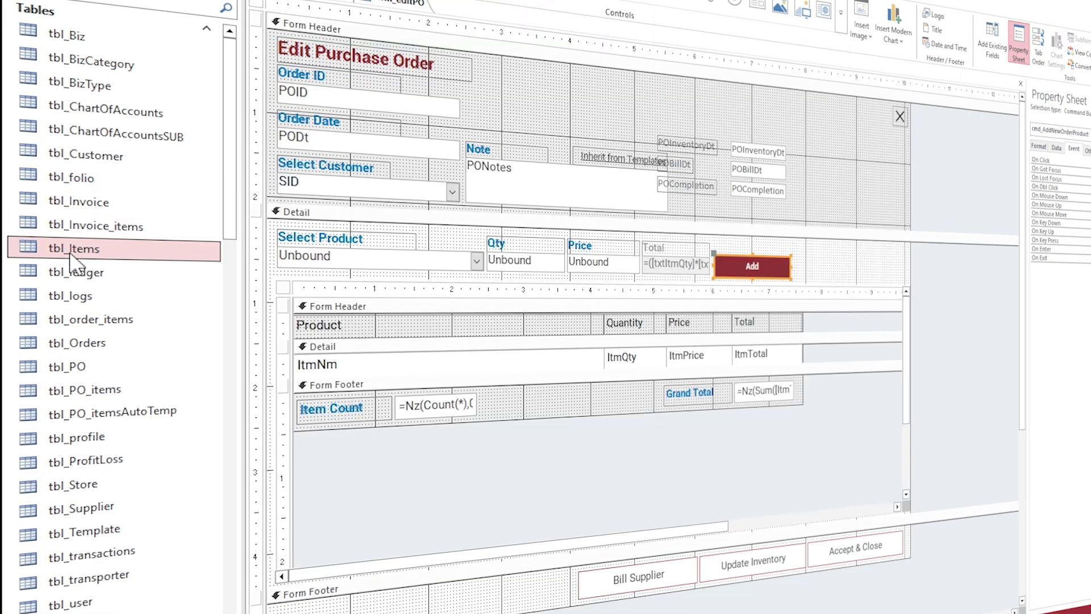
pyautogui.rightClick(126, 249)
pyautogui.click(173, 280)
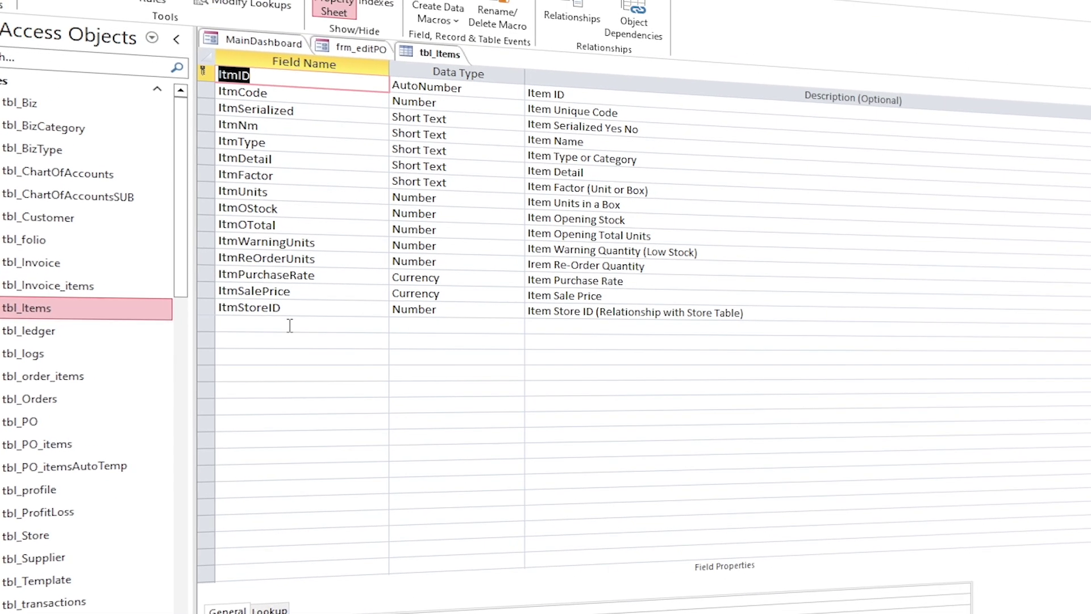
pyautogui.click(332, 267)
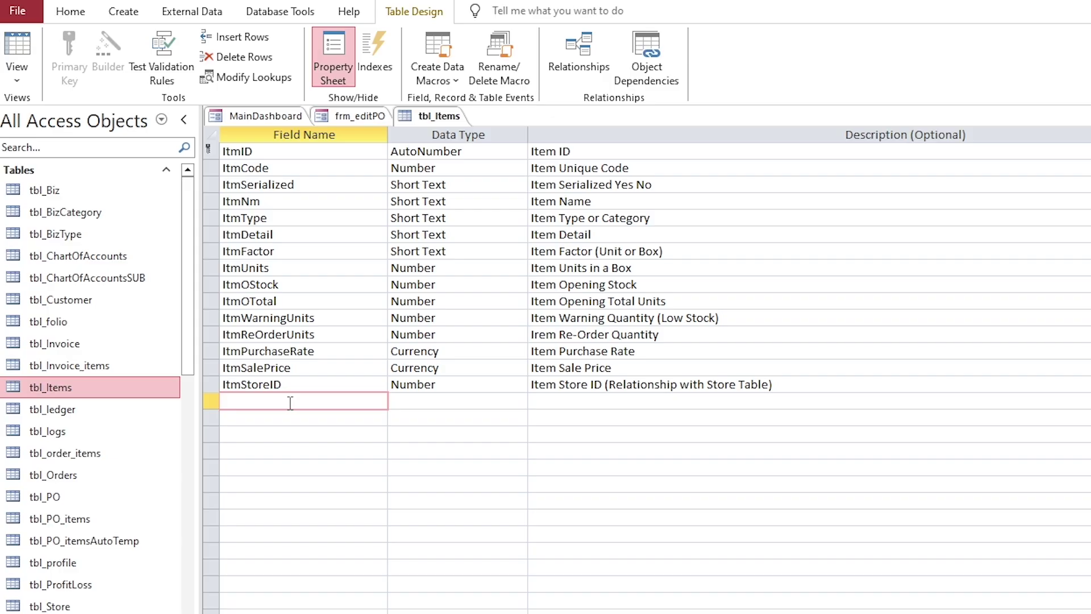
pyautogui.write('POStatus')
pyautogui.press('Tab')
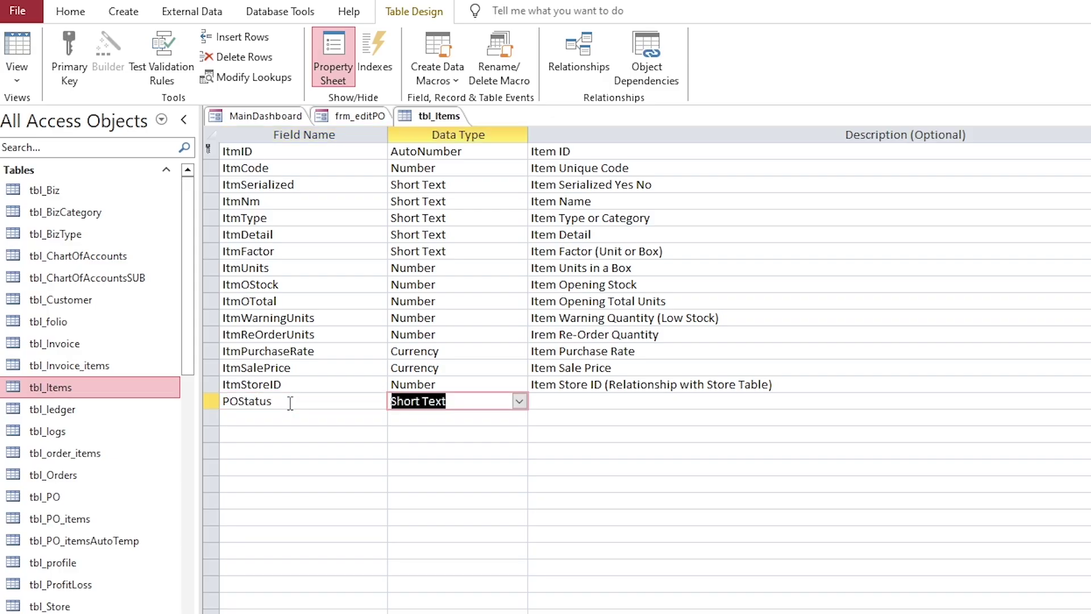
pyautogui.press('Tab')
pyautogui.write('Purchase Order Status')
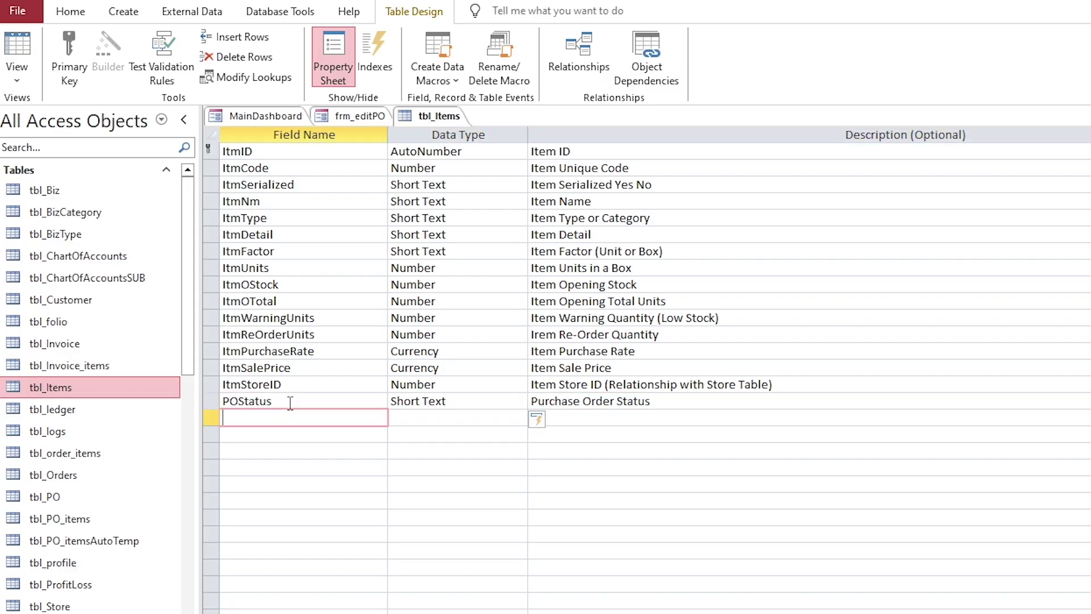
pyautogui.click(290, 402)
pyautogui.doubleClick(289, 402)
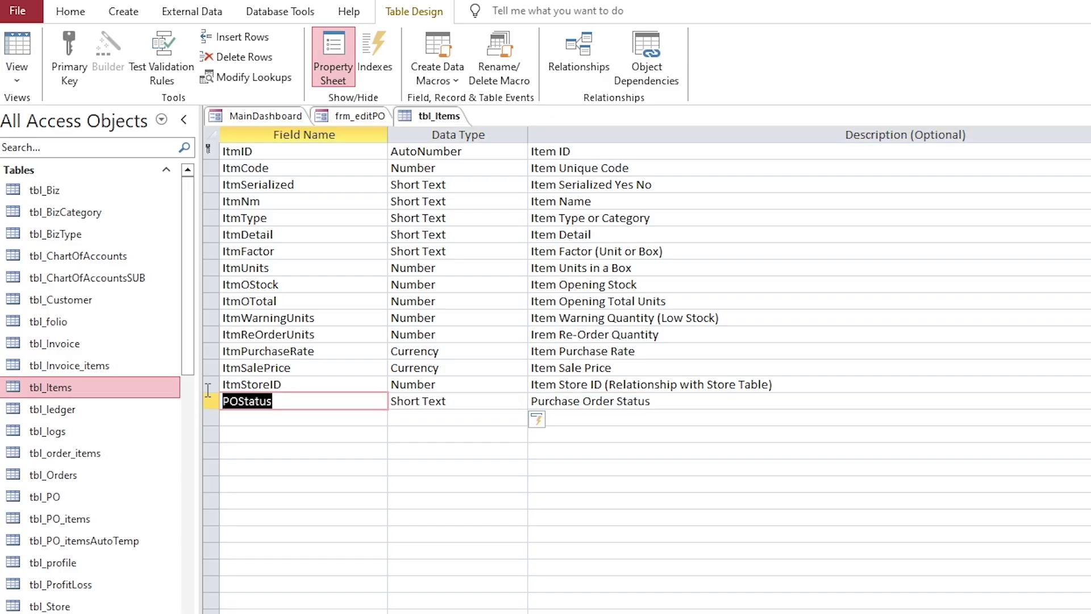
# Step: Save the table, check the empty POStatus column in the datasheet, and close tbl_Items
pyautogui.click(17, 48)
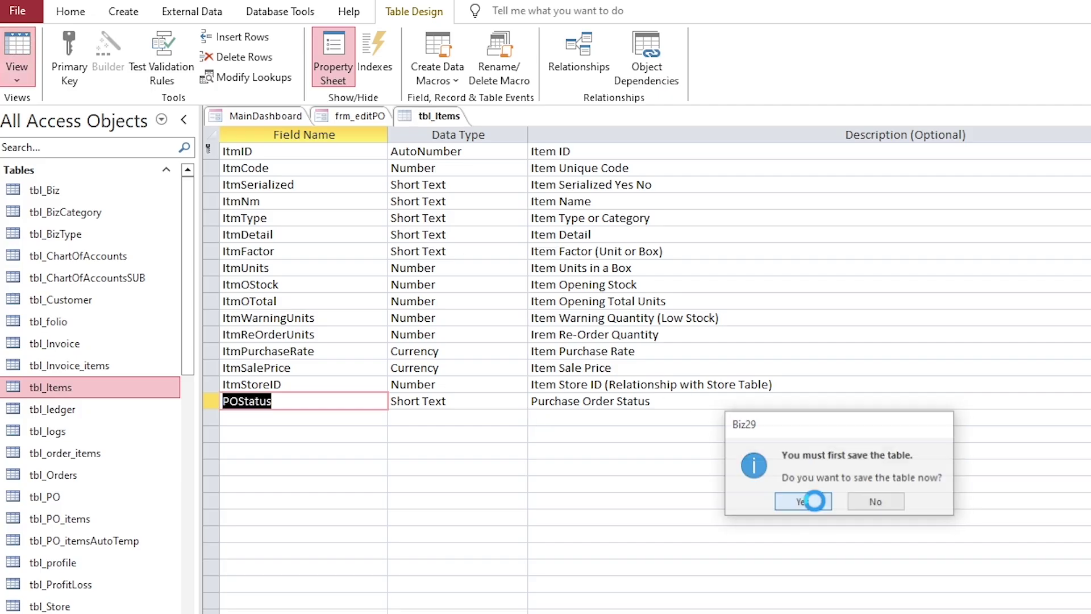
pyautogui.click(811, 504)
pyautogui.click(1034, 154)
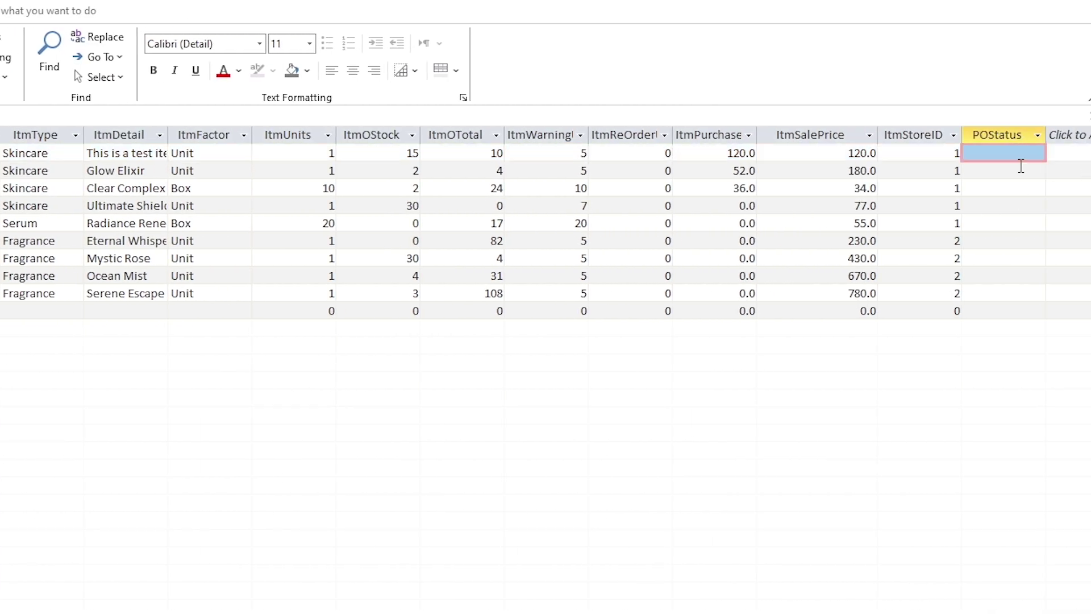
pyautogui.click(1017, 171)
pyautogui.rightClick(253, 27)
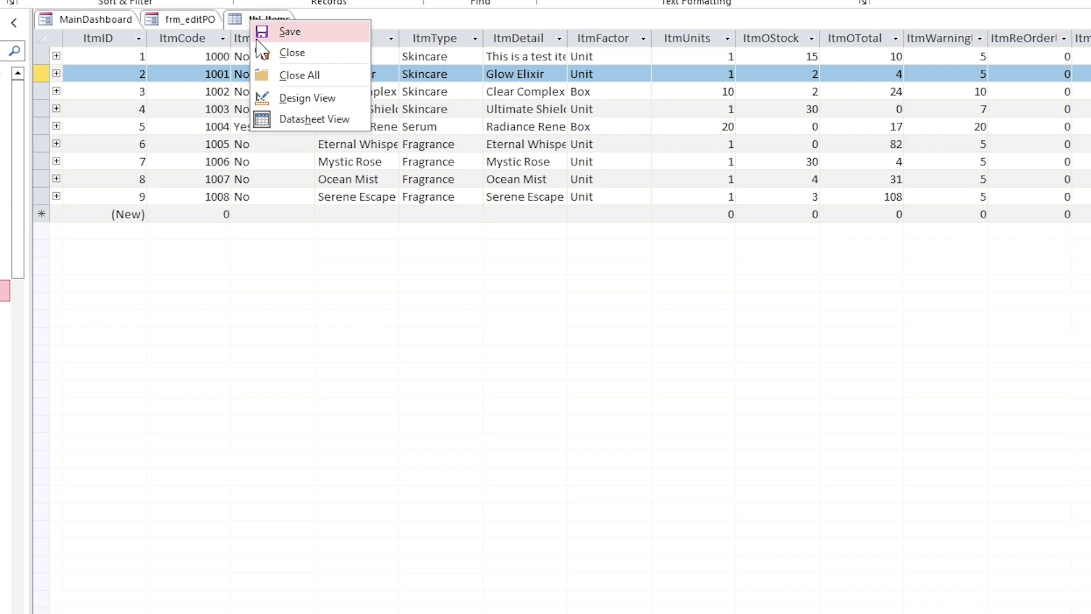
pyautogui.click(276, 50)
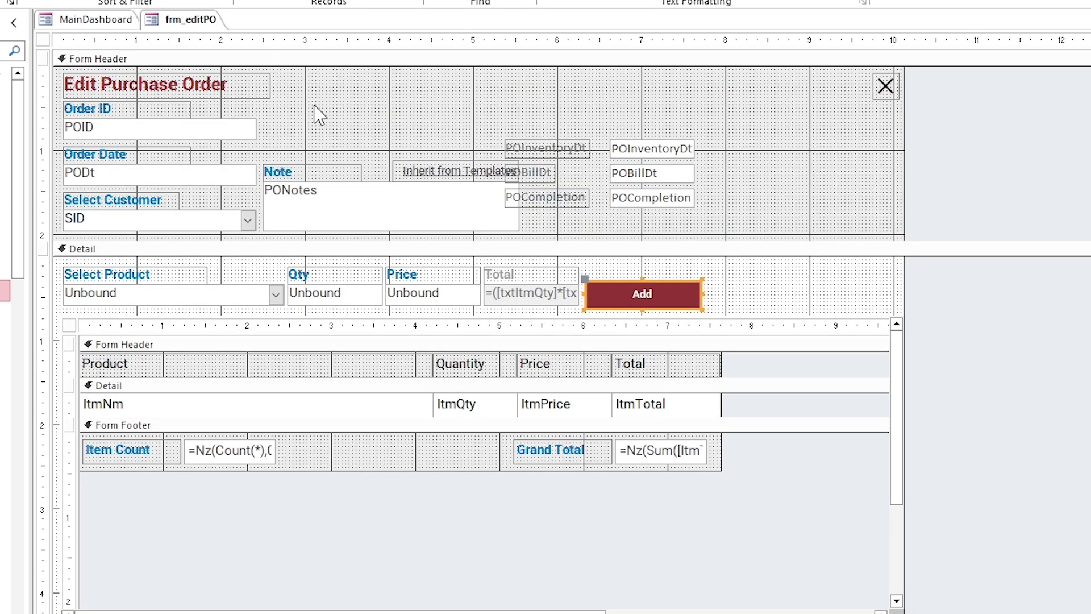
# Step: Change the POStatus assignment in the VBA code to "Y" and close the editor
pyautogui.hotkey('alt', 'F11')
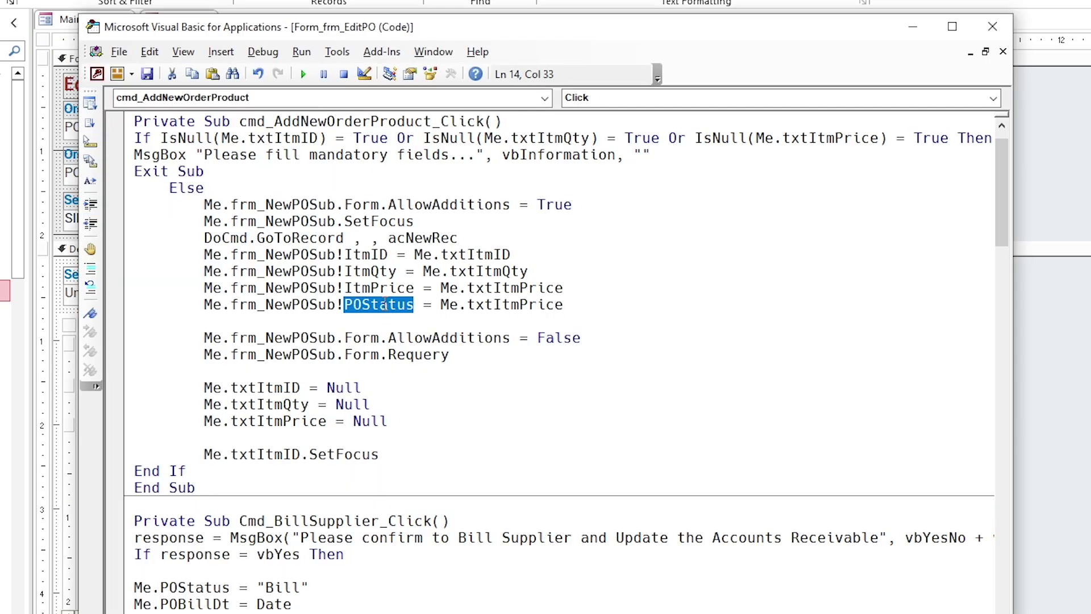
pyautogui.moveTo(563, 305); pyautogui.dragTo(446, 304)
pyautogui.write('""')
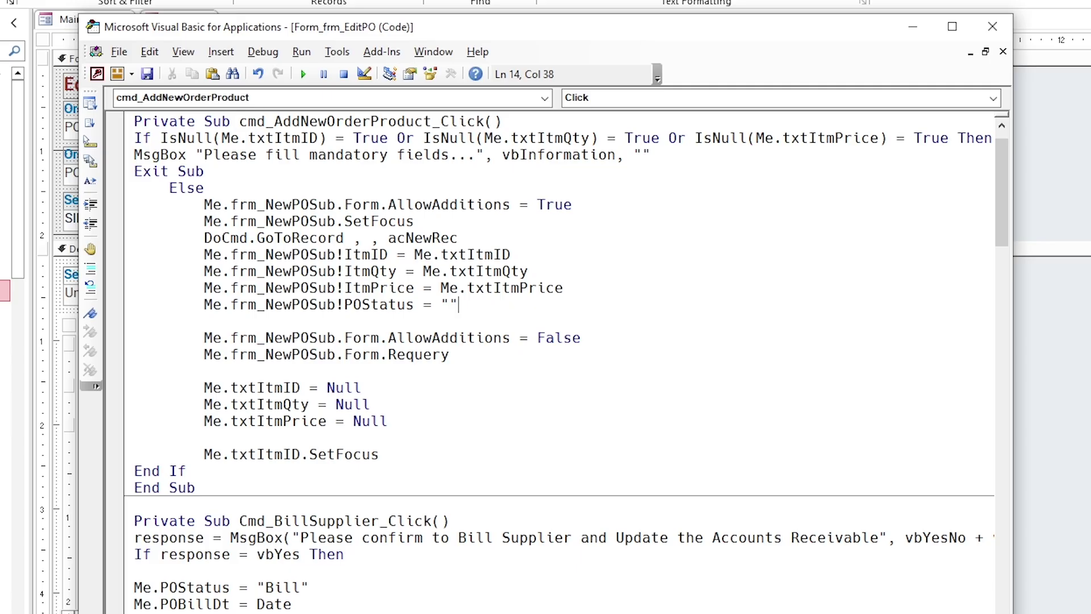
pyautogui.press('BackSpace')
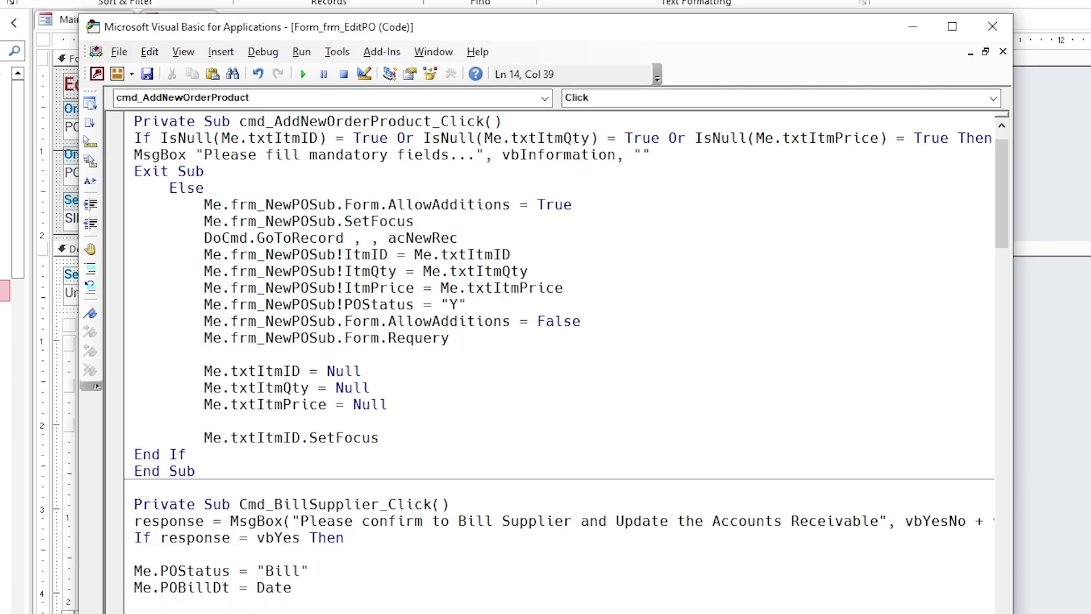
pyautogui.moveTo(469, 305); pyautogui.dragTo(248, 305)
pyautogui.click(283, 305)
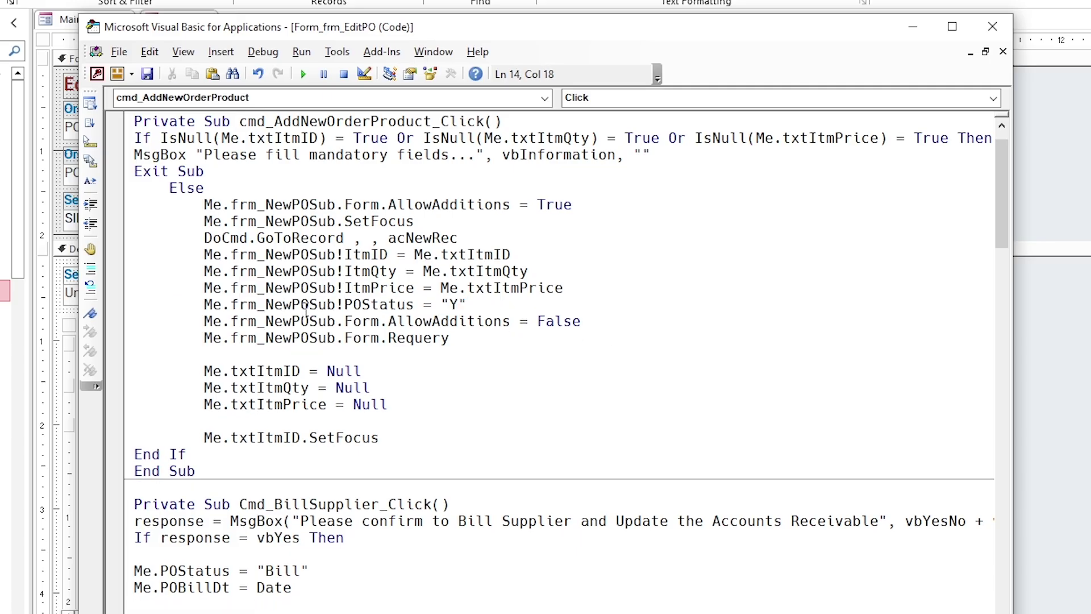
pyautogui.click(992, 27)
# Step: Close frm_editPO, test PO 2 via Process > Initiate, and return to MainDashboard
pyautogui.rightClick(206, 32)
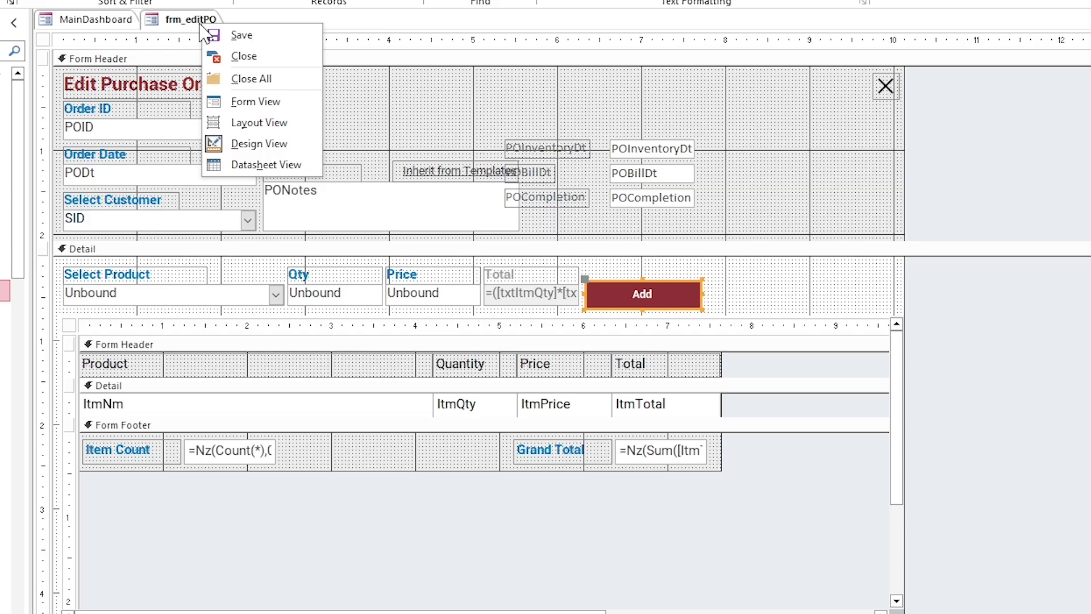
pyautogui.click(239, 54)
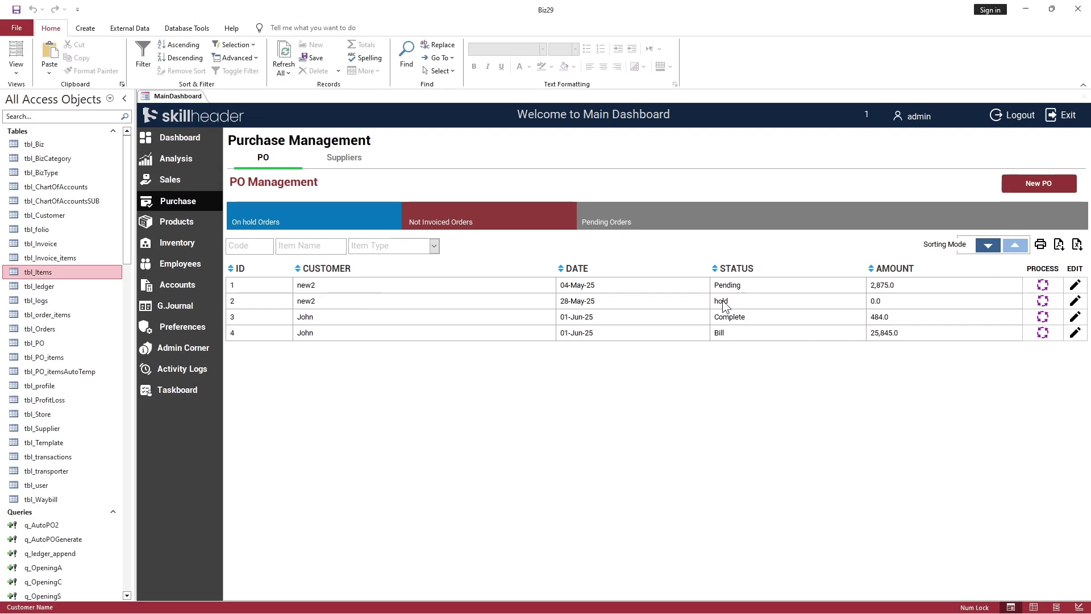
pyautogui.click(1026, 300)
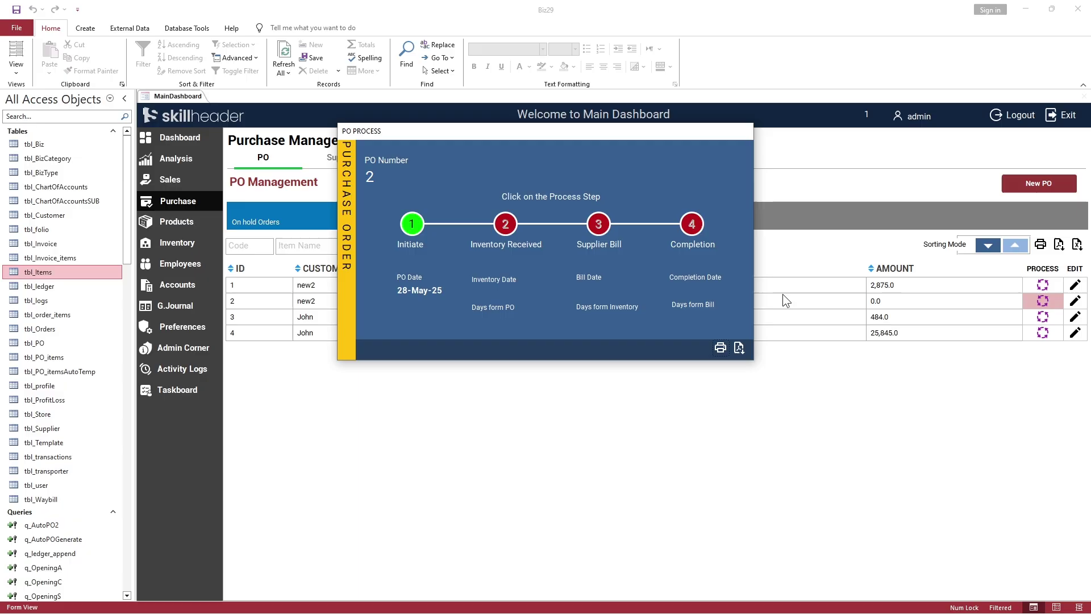
pyautogui.click(408, 225)
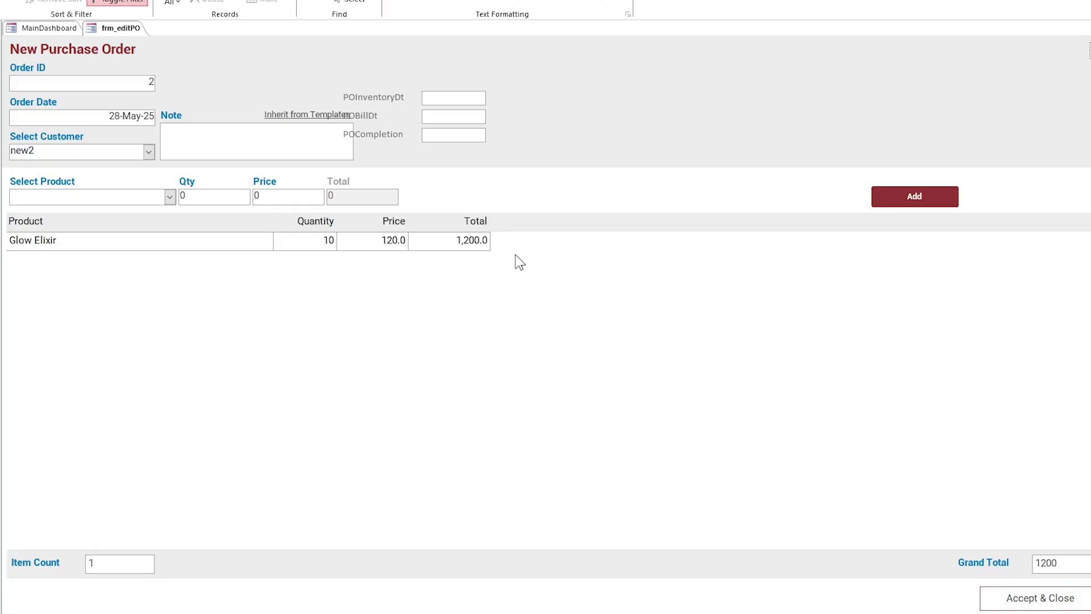
pyautogui.click(67, 30)
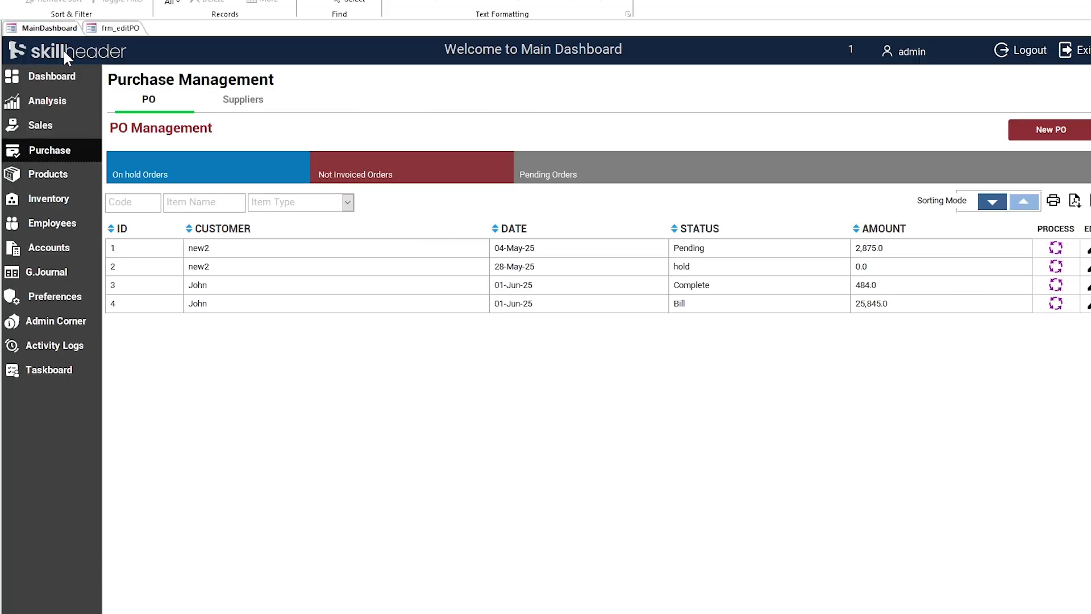
# Step: Open the Products page in MainDashboard design view and select its trash delete button
pyautogui.click(59, 174)
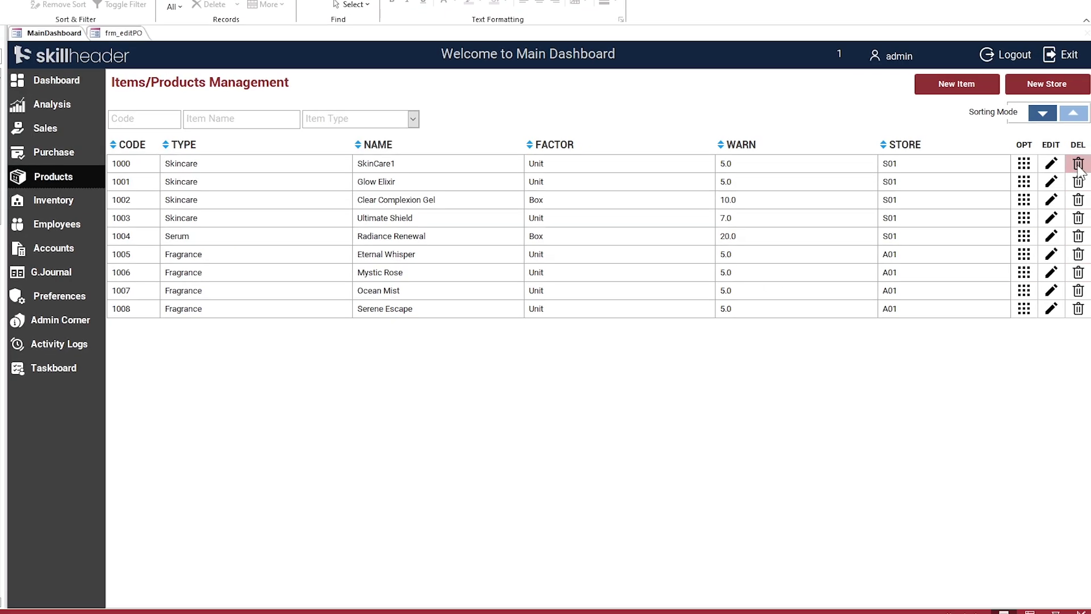
pyautogui.rightClick(57, 33)
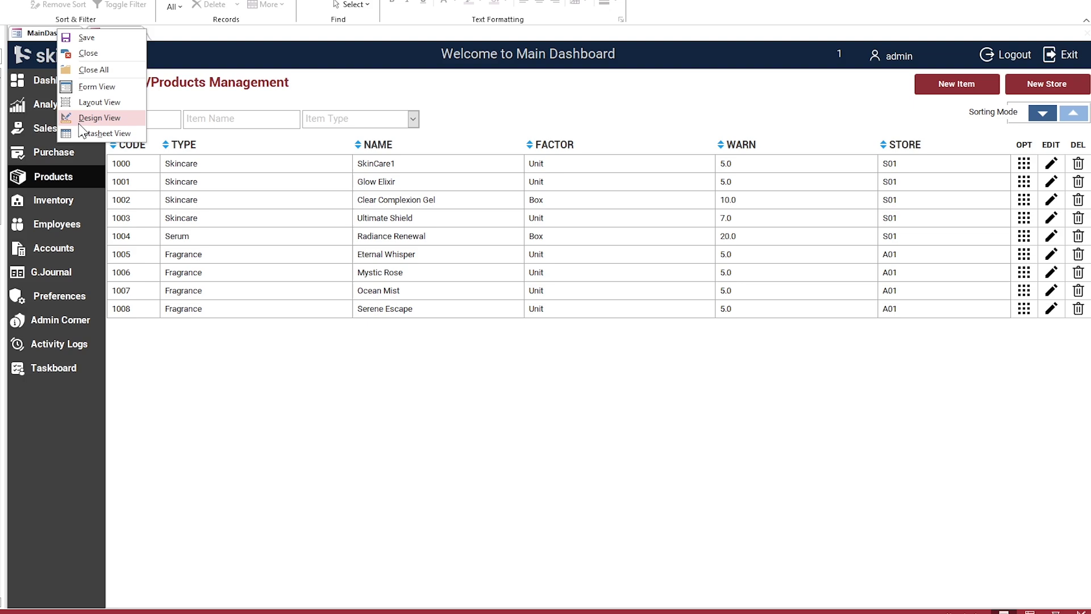
pyautogui.click(99, 114)
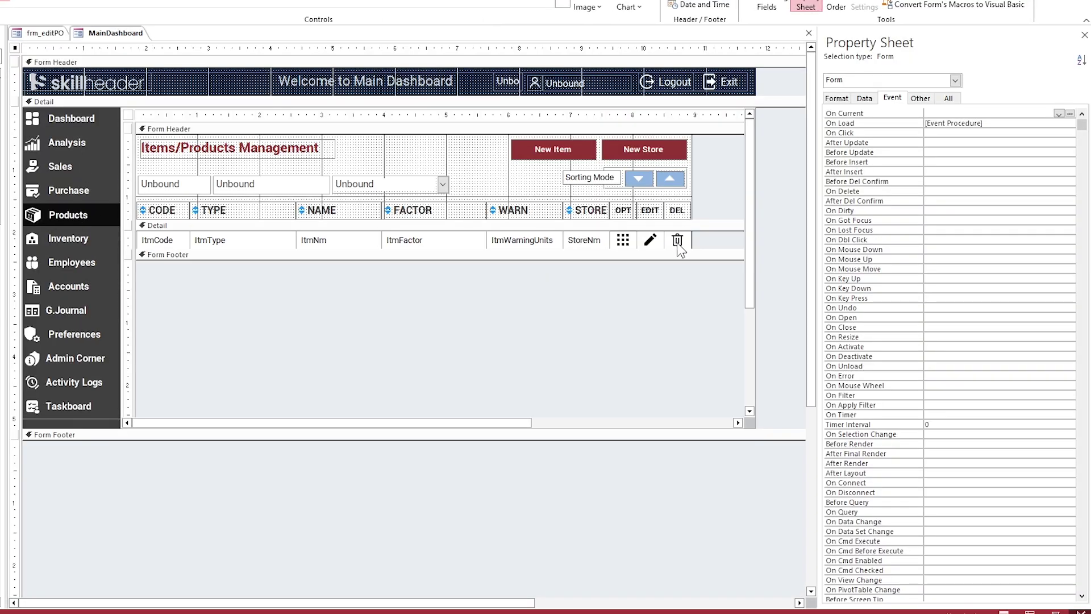
pyautogui.click(678, 241)
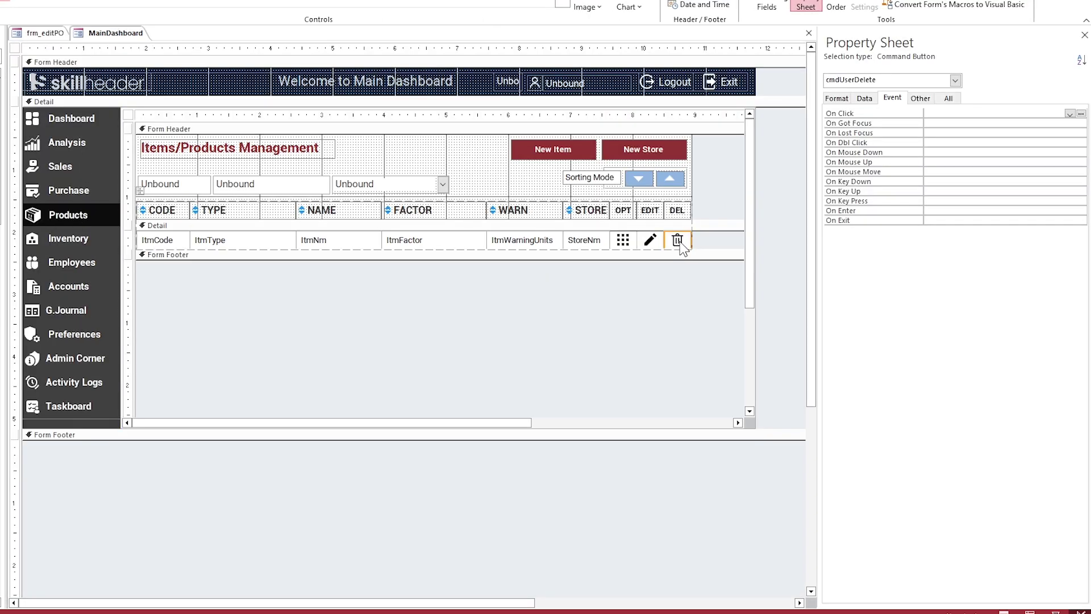
# Step: In frm_editPO design view, widen the PO items subform and select the added trash button
pyautogui.click(59, 35)
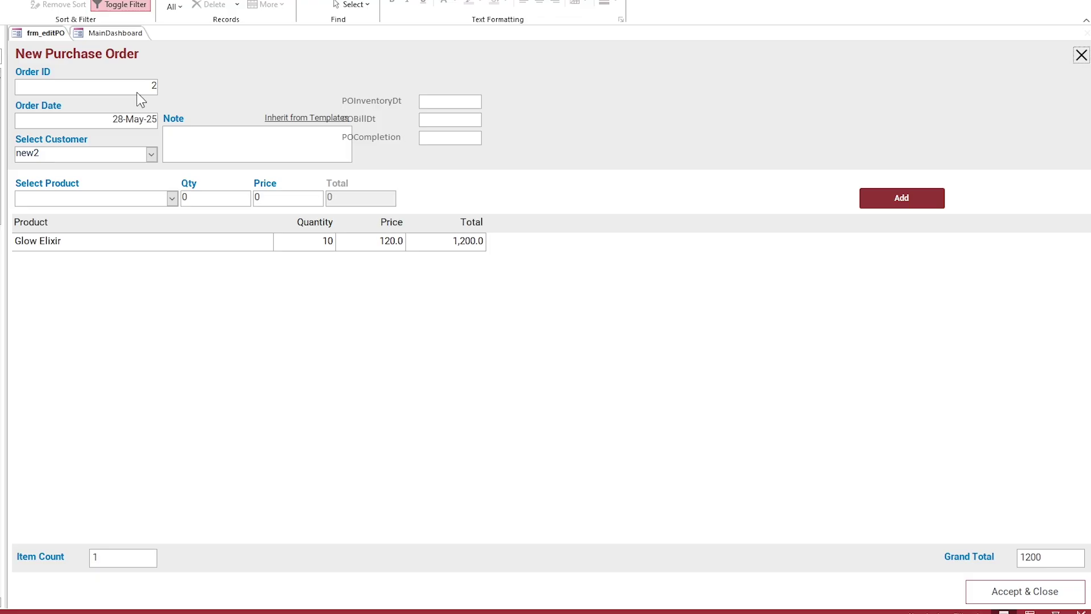
pyautogui.rightClick(34, 29)
pyautogui.click(80, 114)
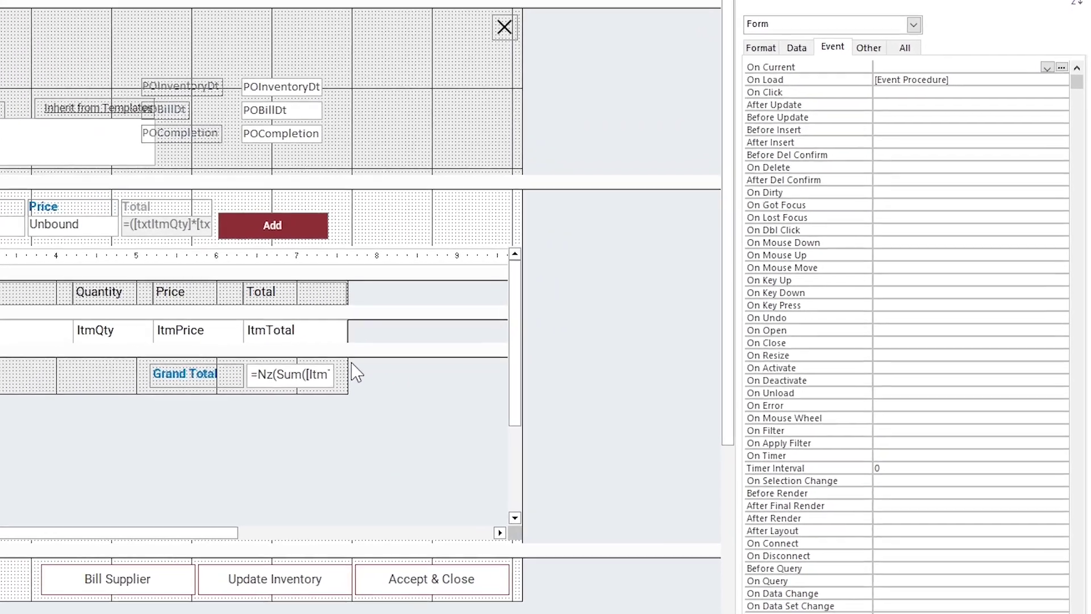
pyautogui.click(346, 369)
pyautogui.moveTo(346, 369); pyautogui.dragTo(453, 369)
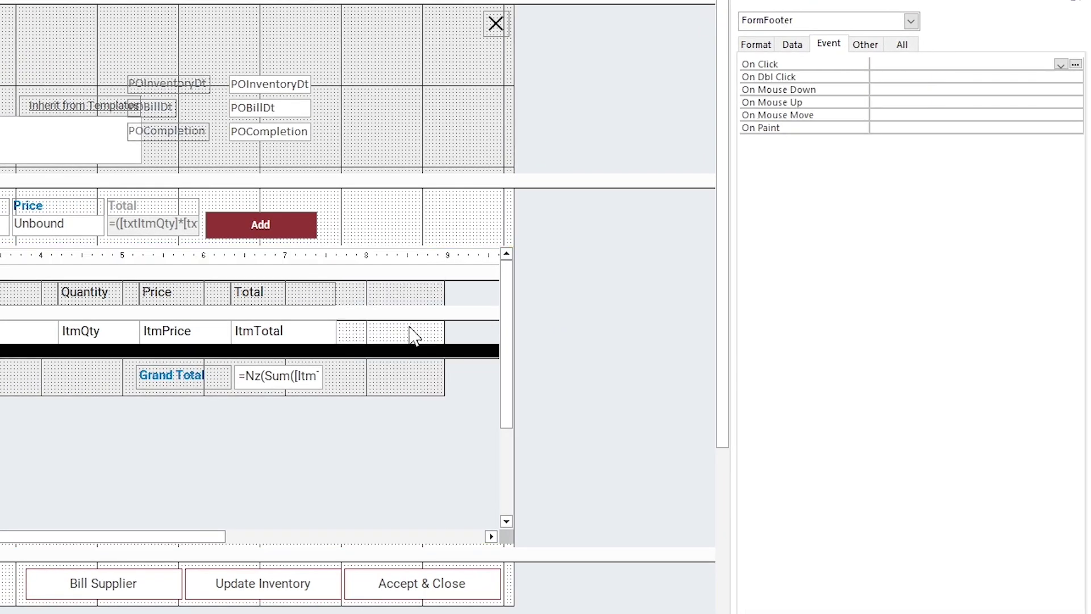
pyautogui.click(425, 334)
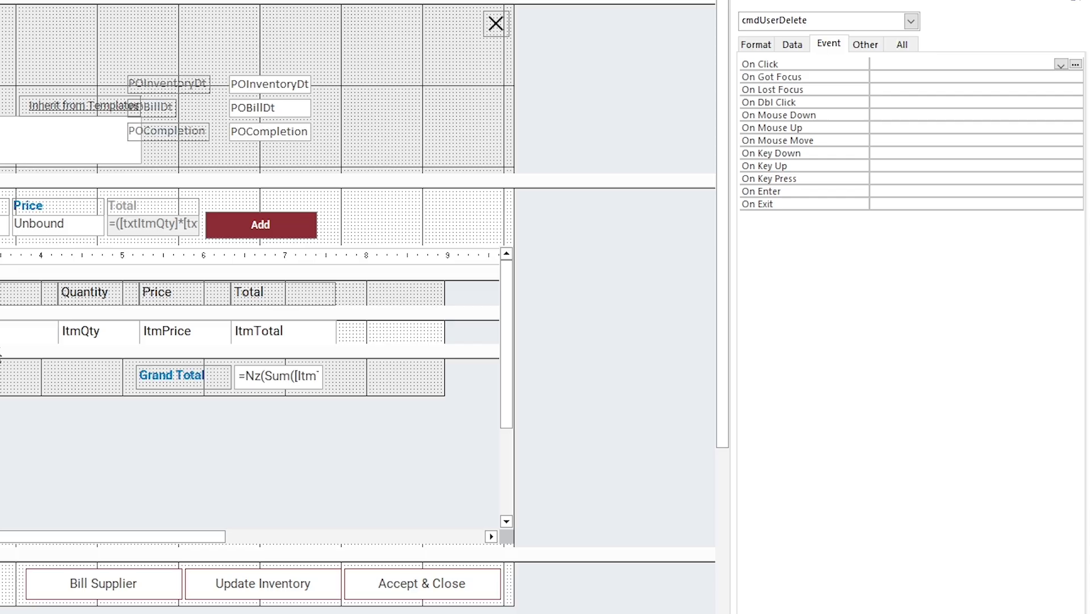
# Step: Place the delete button in a new column after Total, headed by a copied label 'Del'
pyautogui.click(381, 304)
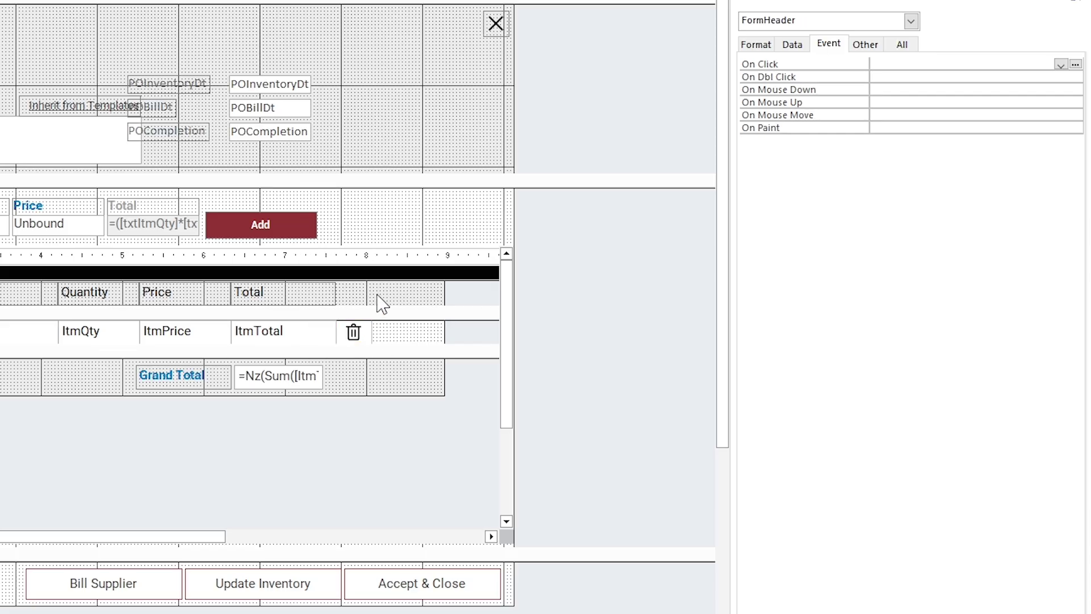
pyautogui.click(312, 291)
pyautogui.hotkey('ctrl', 'c')
pyautogui.hotkey('ctrl', 'v')
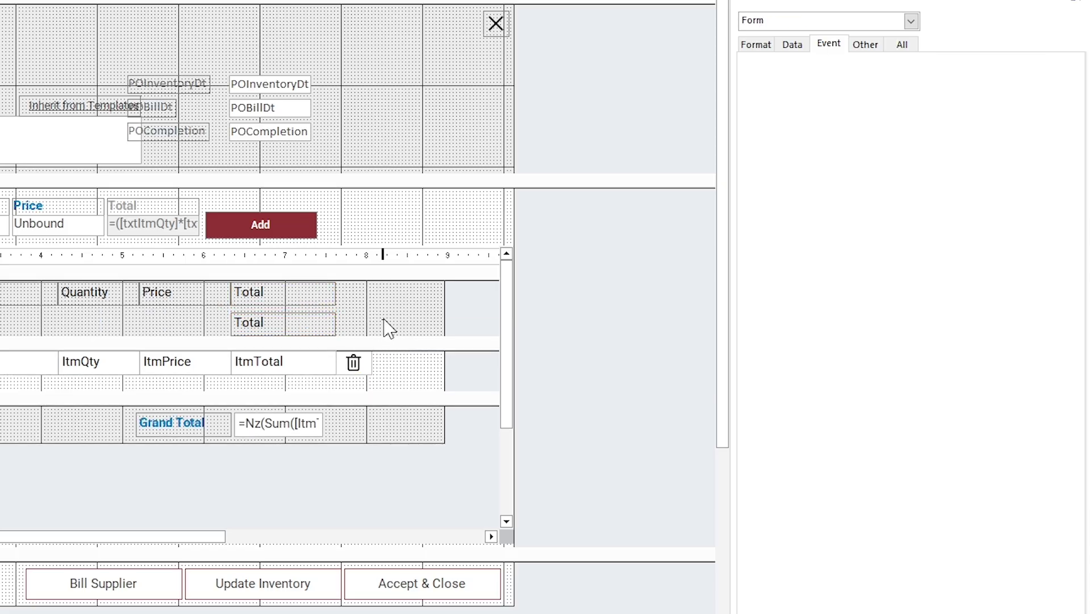
pyautogui.click(354, 362)
pyautogui.moveTo(354, 362); pyautogui.dragTo(380, 360)
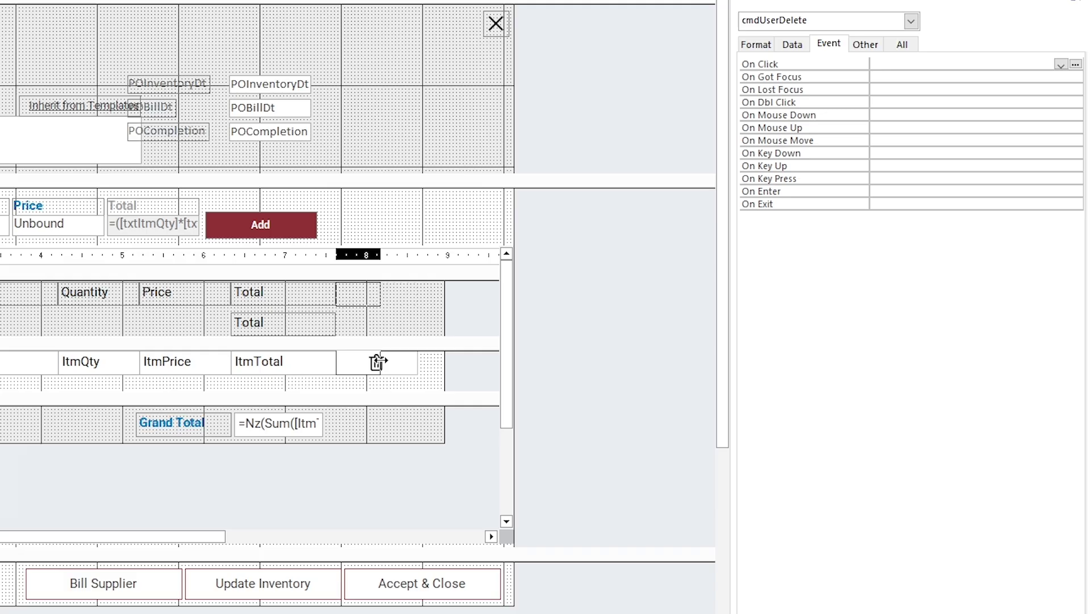
pyautogui.moveTo(275, 322); pyautogui.dragTo(355, 292)
pyautogui.doubleClick(359, 292)
pyautogui.write('Del')
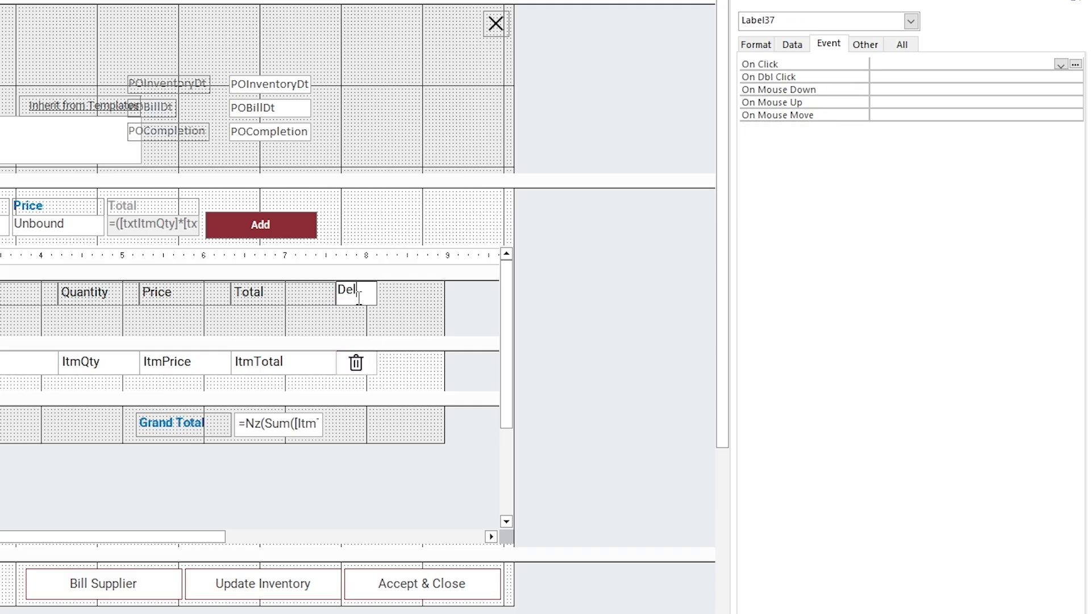
pyautogui.press('Return')
# Step: Shorten the subform's header and detail sections and start renaming the delete button
pyautogui.moveTo(358, 339); pyautogui.dragTo(358, 308)
pyautogui.moveTo(336, 363); pyautogui.dragTo(335, 346)
pyautogui.click(357, 333)
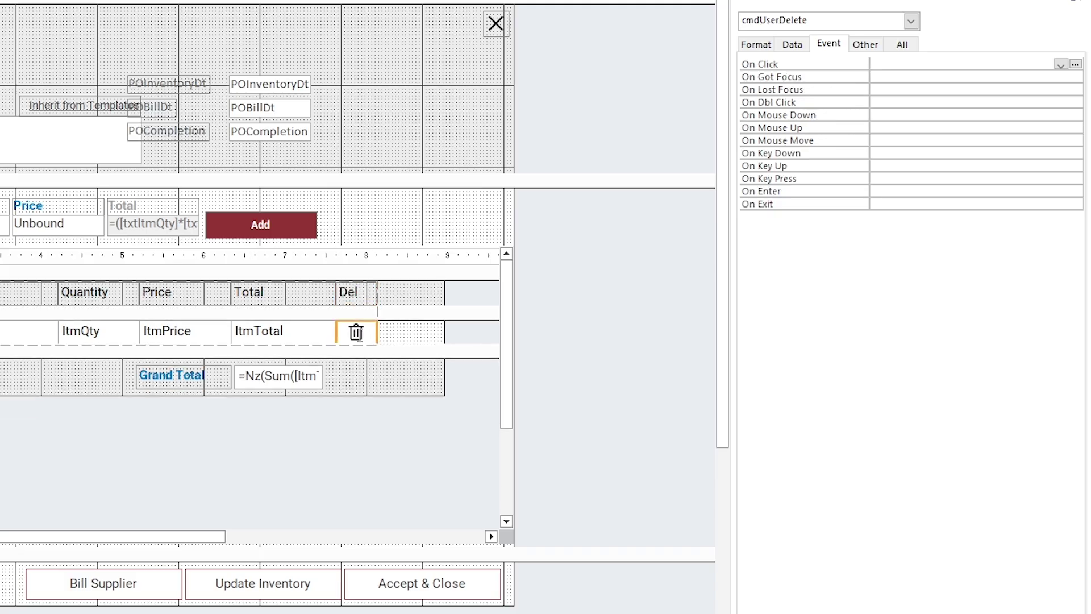
pyautogui.click(796, 45)
pyautogui.click(839, 46)
pyautogui.click(864, 44)
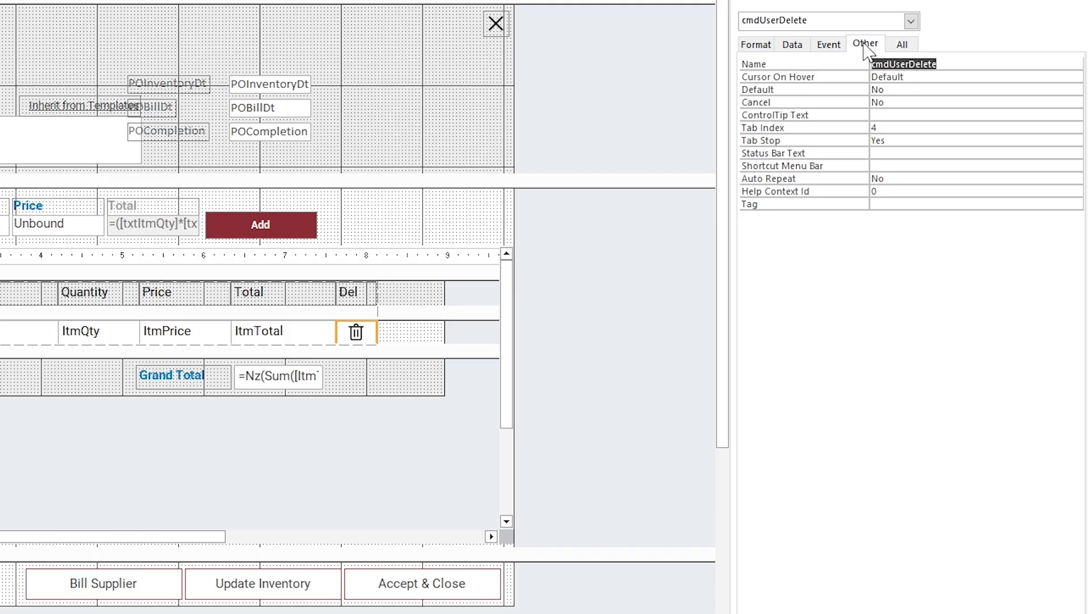
pyautogui.write('cmd')
# Step: Name the button cmdPOitemDel and create its On Click event in code
pyautogui.press('Return')
pyautogui.click(828, 44)
pyautogui.click(1076, 64)
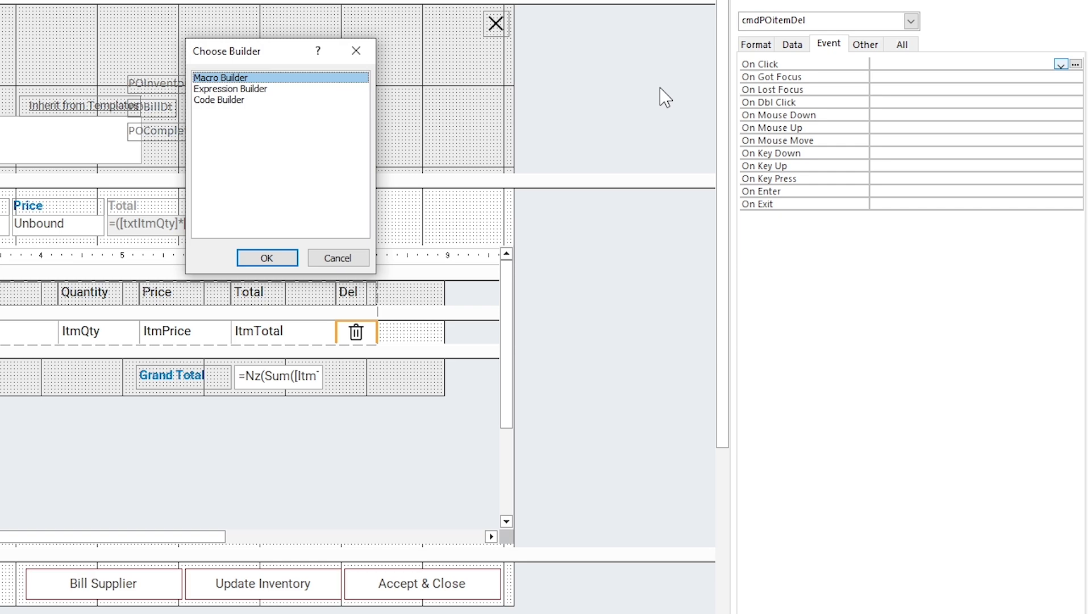
pyautogui.doubleClick(254, 100)
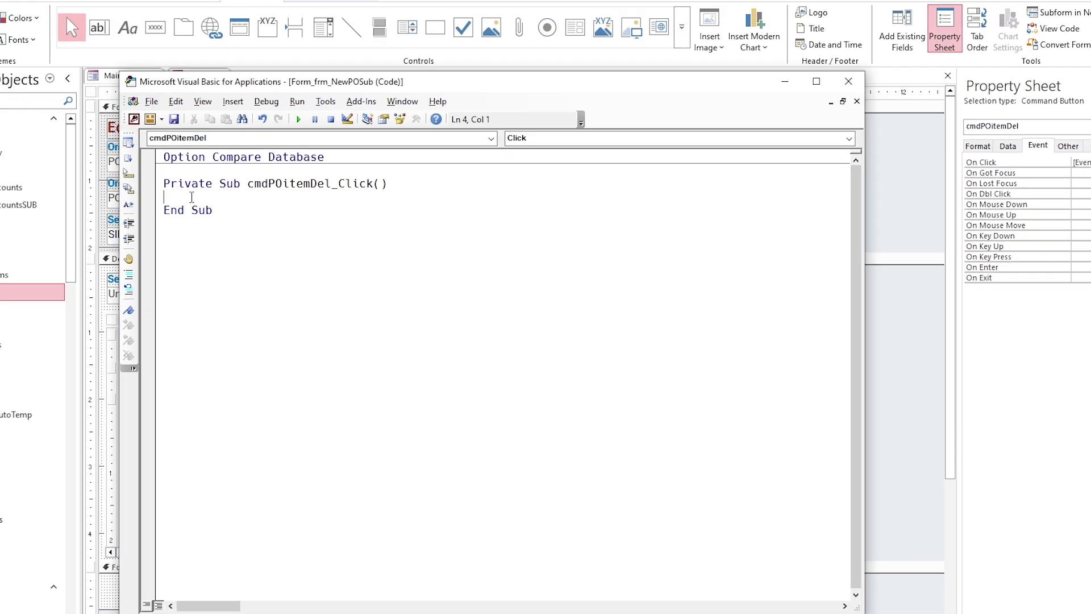
# Step: Search the current project for 'delete' and paste the record-deleting lines into cmdPOitemDel_Click
pyautogui.hotkey('ctrl', 'f')
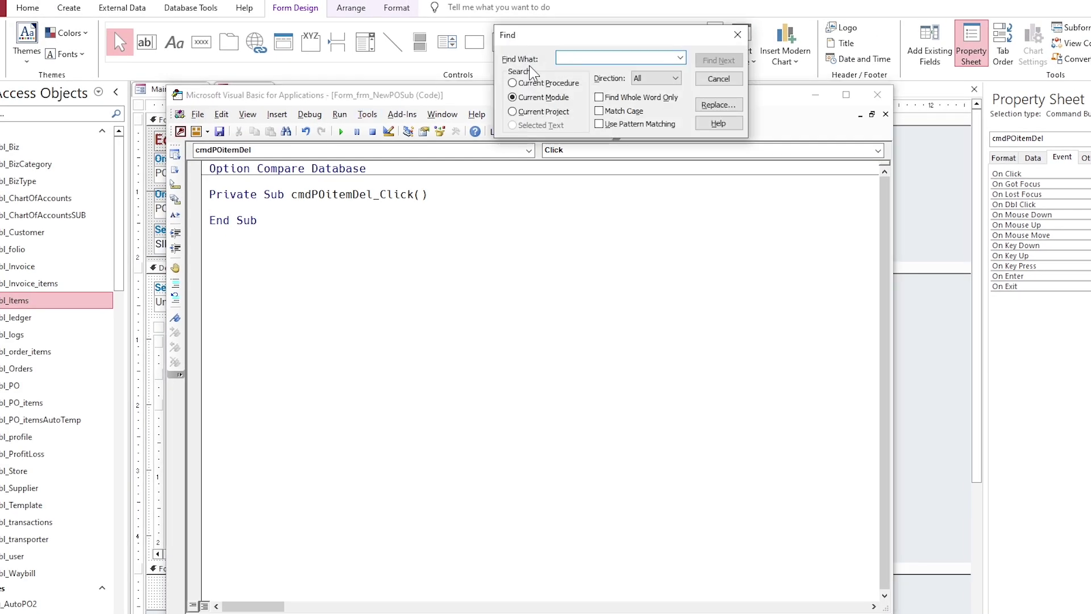
pyautogui.moveTo(577, 42); pyautogui.dragTo(540, 70)
pyautogui.write('delete')
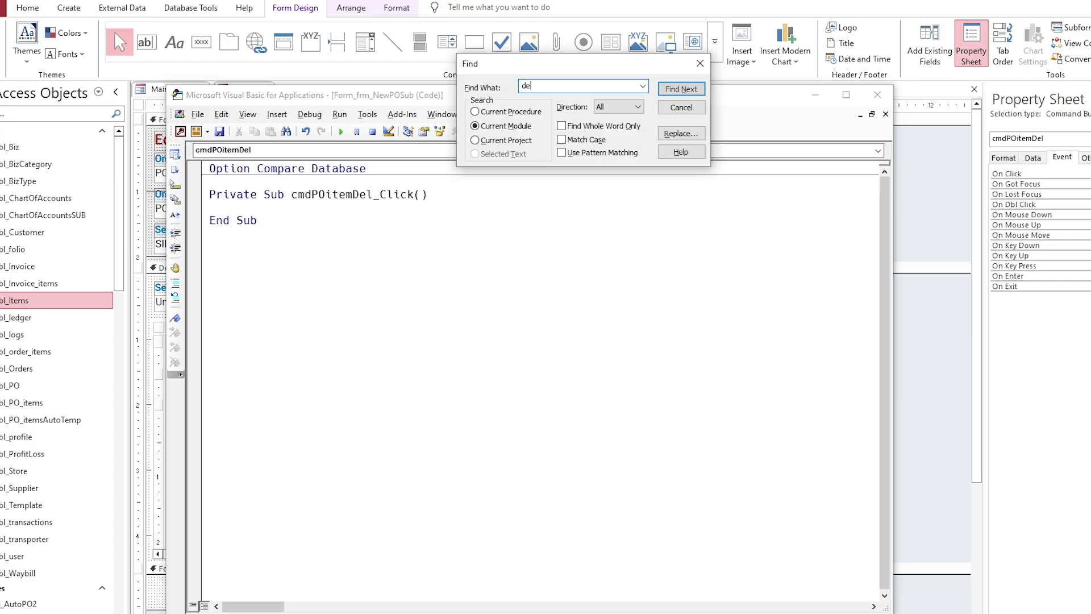
pyautogui.click(506, 142)
pyautogui.click(673, 90)
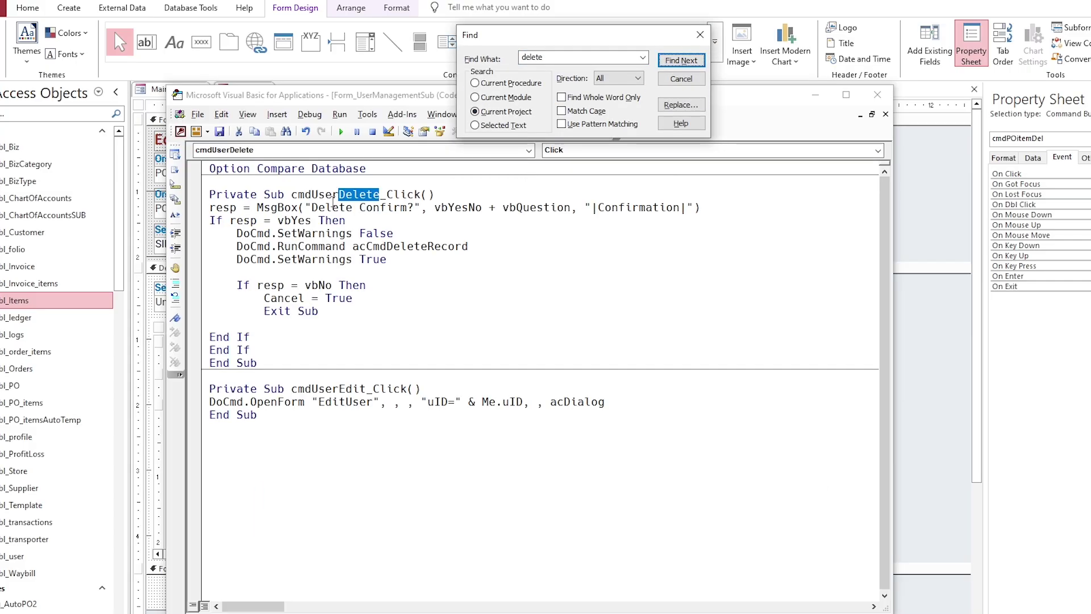
pyautogui.moveTo(386, 260); pyautogui.dragTo(190, 235)
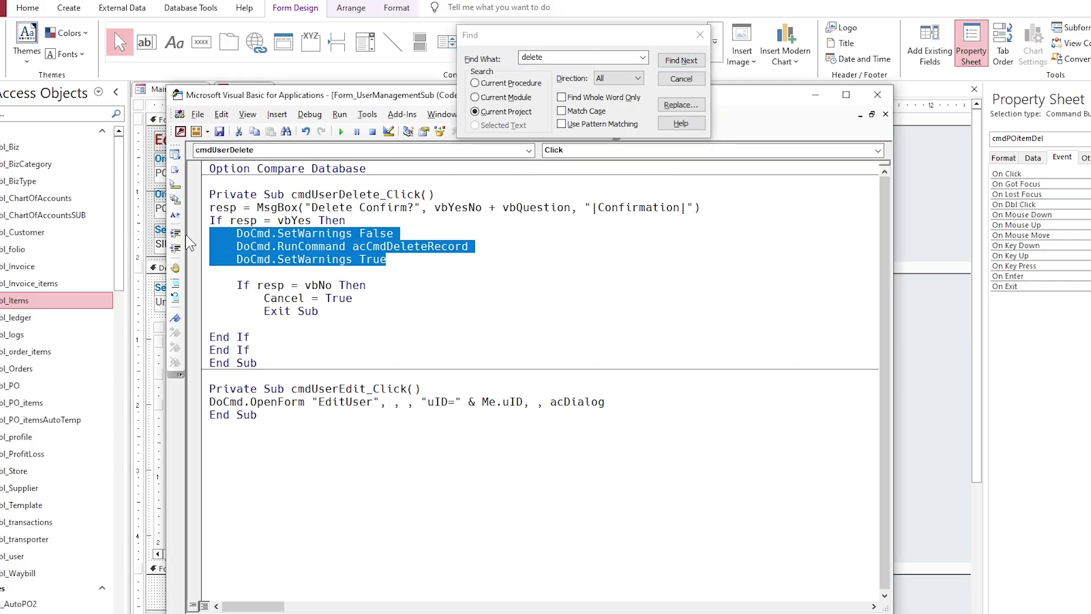
pyautogui.hotkey('ctrl', 'c')
pyautogui.hotkey('ctrl', 'Tab')
pyautogui.hotkey('ctrl', 'v')
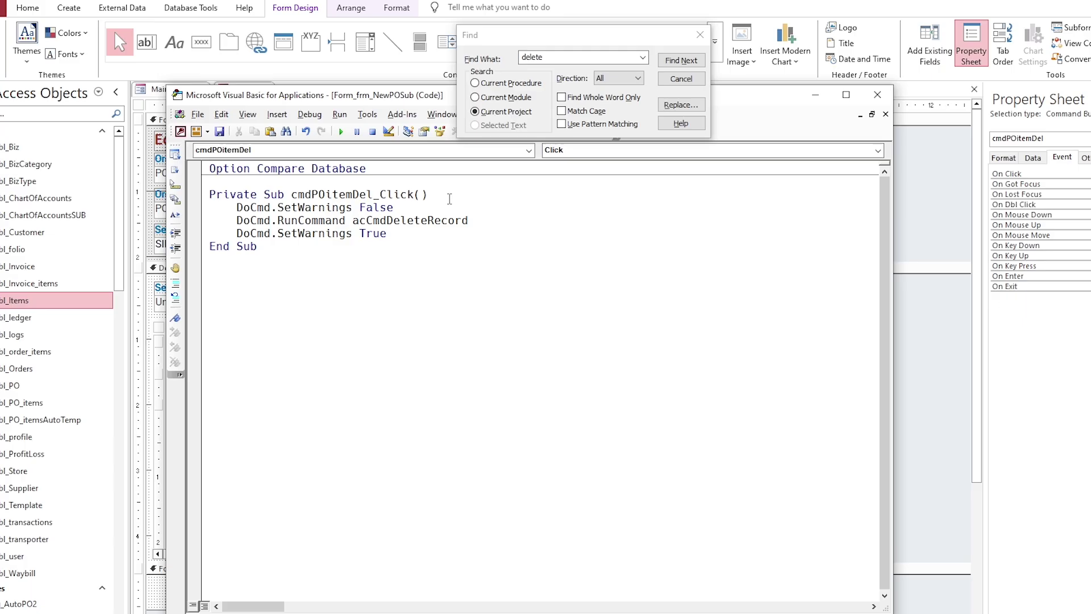
# Step: Replace the pasted lines with the user delete procedure's confirmation prompt and delete block
pyautogui.click(681, 60)
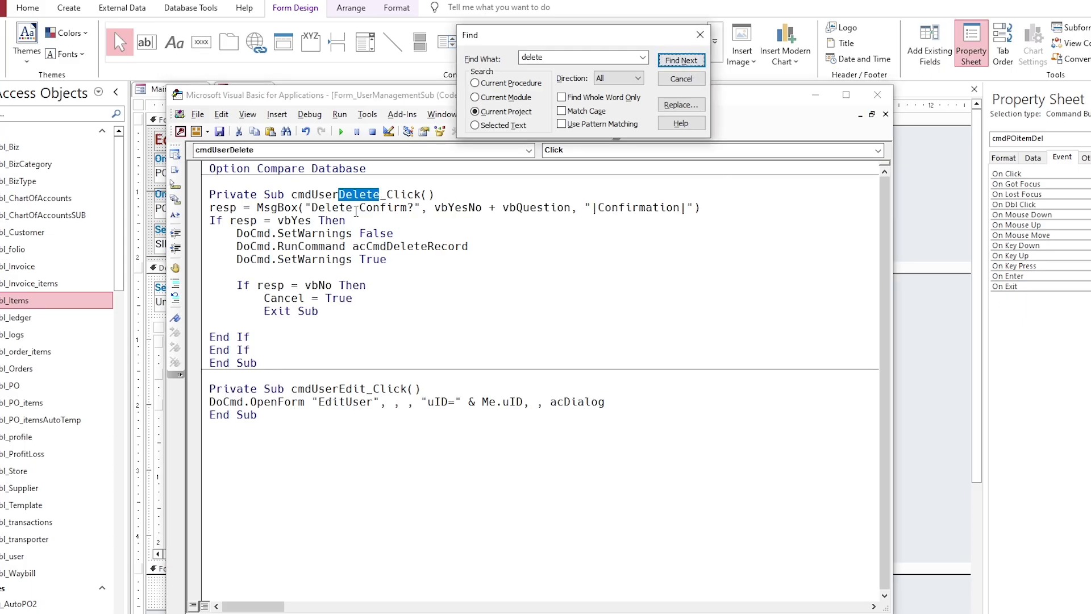
pyautogui.moveTo(202, 208); pyautogui.dragTo(230, 352)
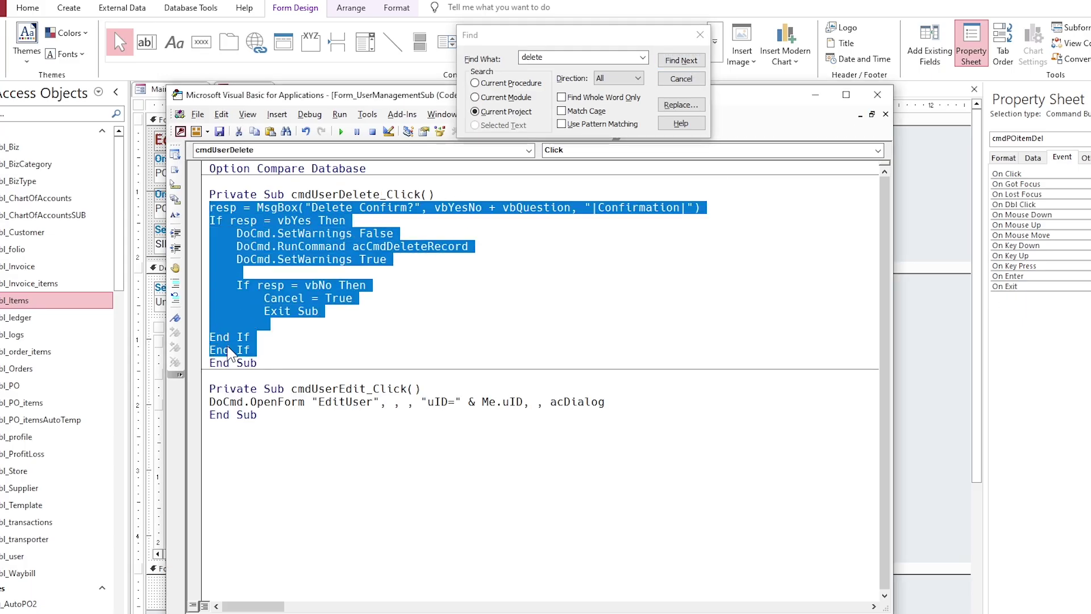
pyautogui.click(871, 114)
pyautogui.click(354, 312)
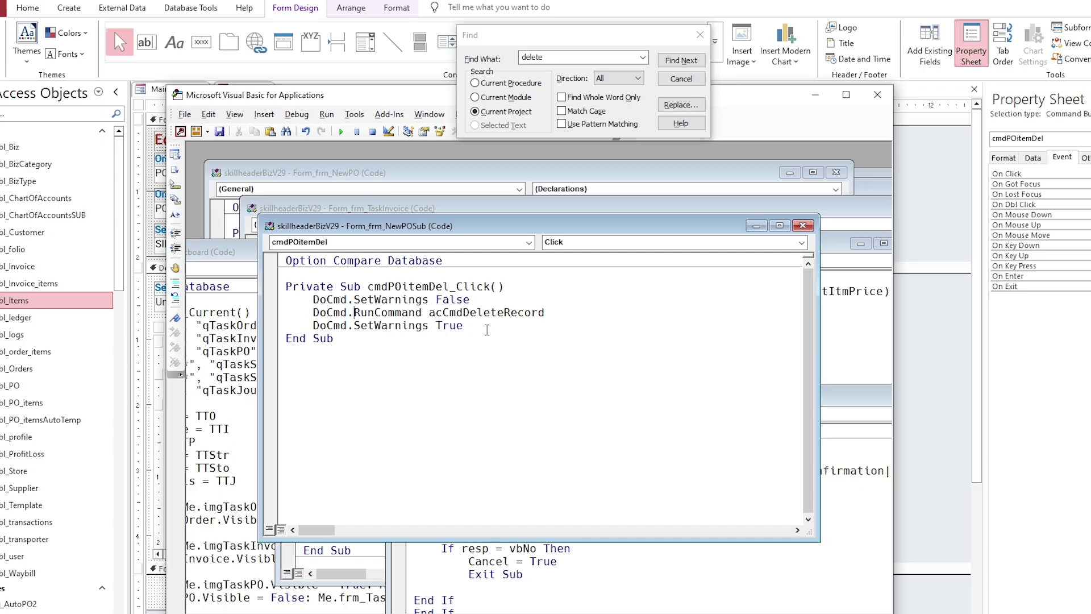
pyautogui.moveTo(487, 329); pyautogui.dragTo(284, 299)
pyautogui.hotkey('ctrl', 'v')
# Step: Review the Delete Confirm? prompt code and remove the blank line before End Sub
pyautogui.moveTo(381, 300); pyautogui.dragTo(497, 299)
pyautogui.click(601, 300)
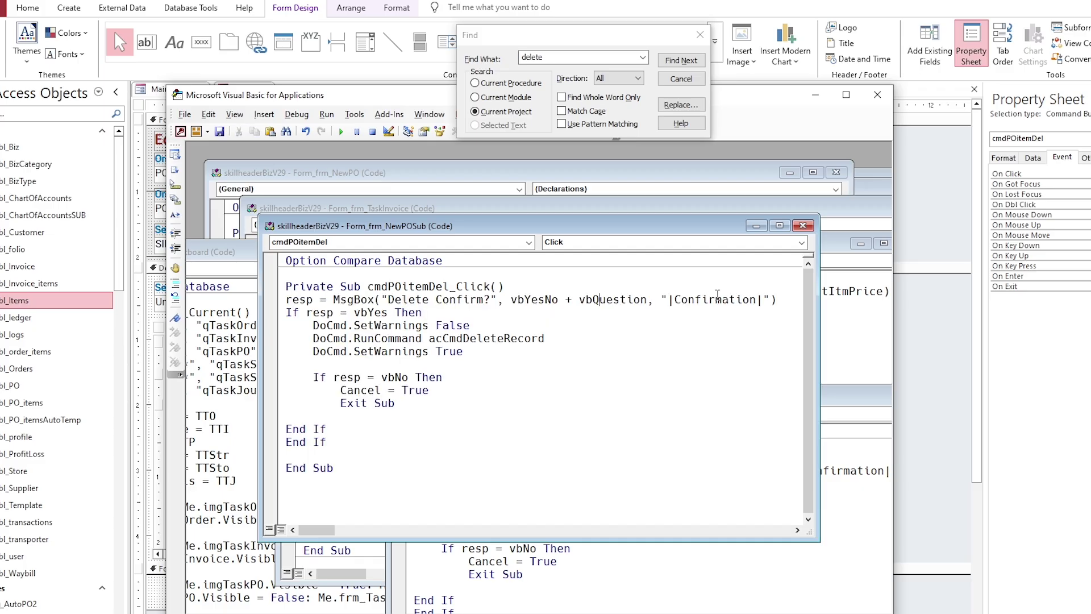
pyautogui.doubleClick(715, 299)
pyautogui.doubleClick(319, 312)
pyautogui.doubleClick(388, 338)
pyautogui.click(374, 351)
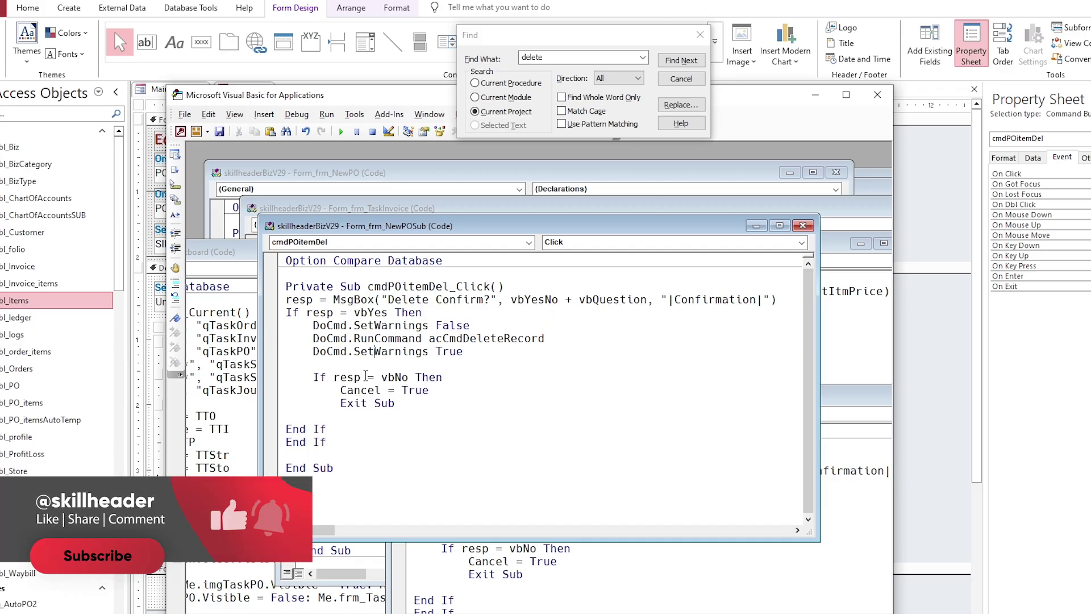
pyautogui.click(289, 454)
pyautogui.press('BackSpace')
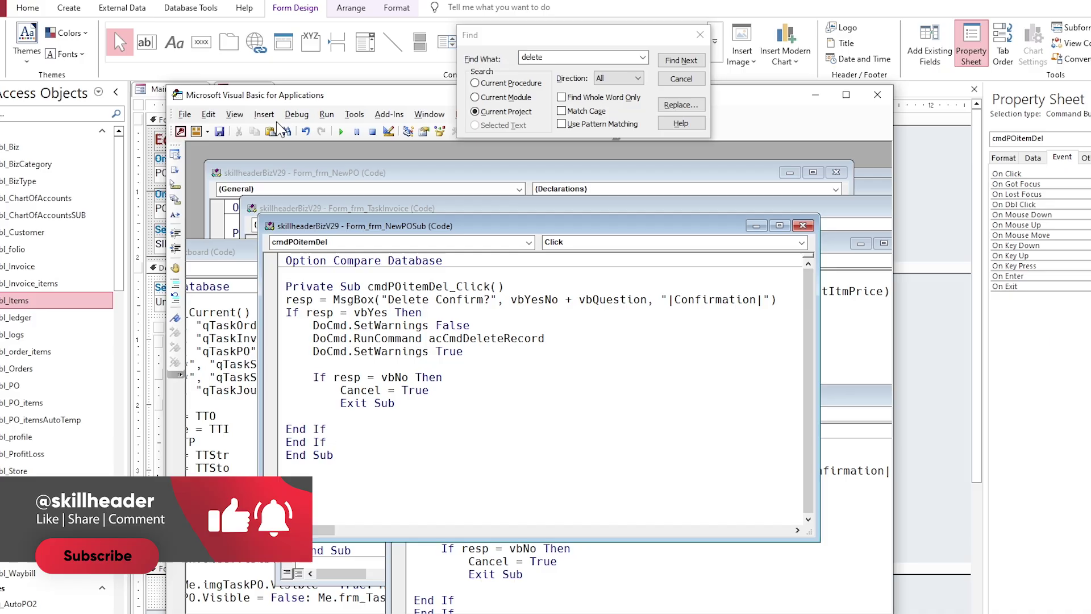
# Step: Dismiss the Debug menu and close the VBA editor, returning to frm_editPO design
pyautogui.click(297, 115)
pyautogui.click(296, 115)
pyautogui.click(296, 114)
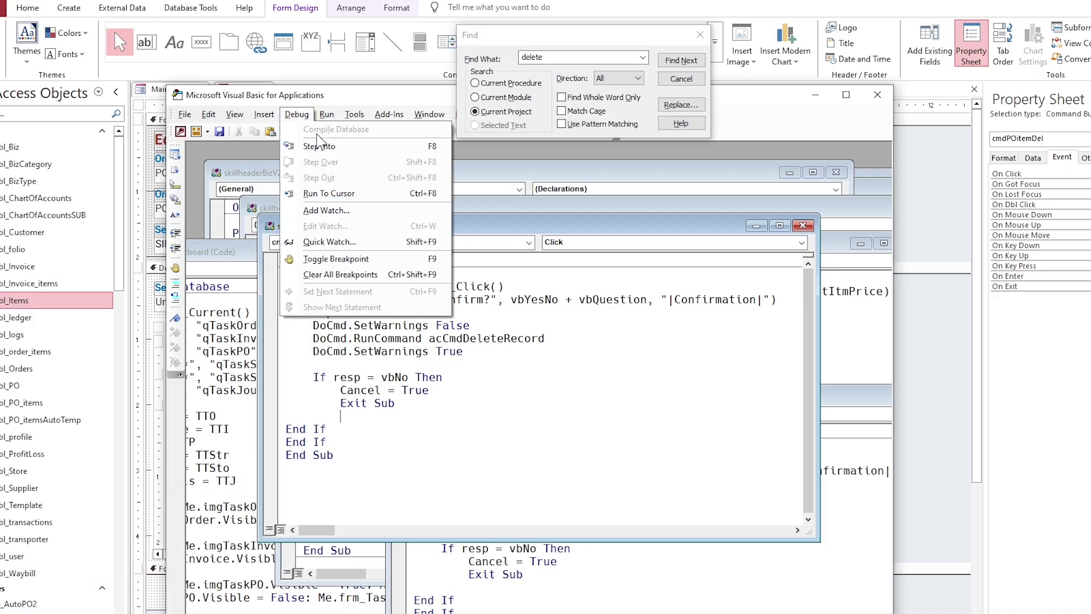
pyautogui.click(734, 372)
pyautogui.doubleClick(725, 227)
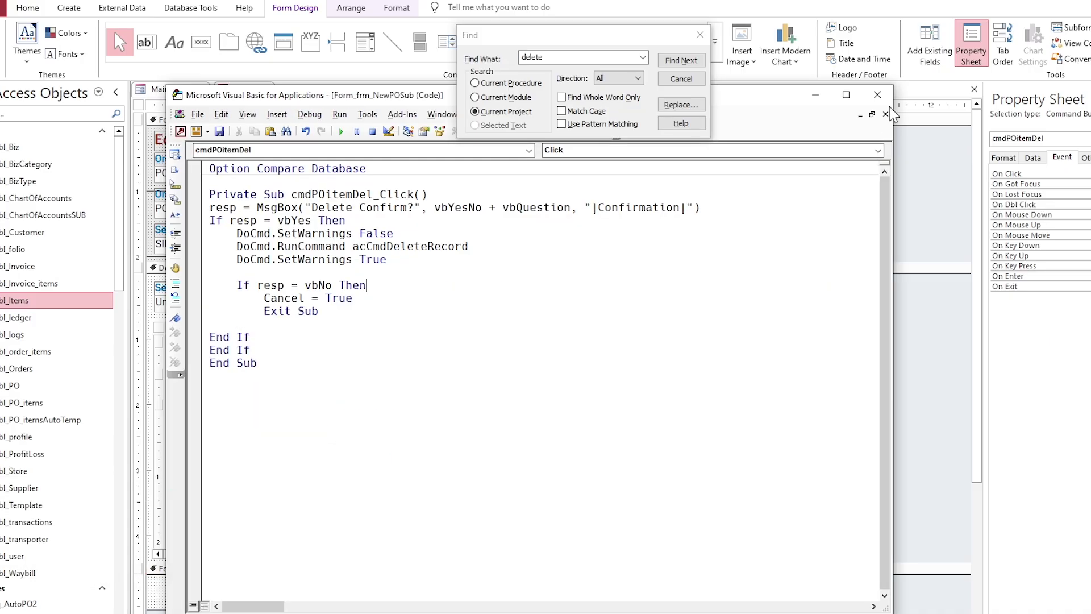
pyautogui.click(878, 94)
# Step: Narrow the PO items subform's width and switch frm_editPO out of design view
pyautogui.click(700, 314)
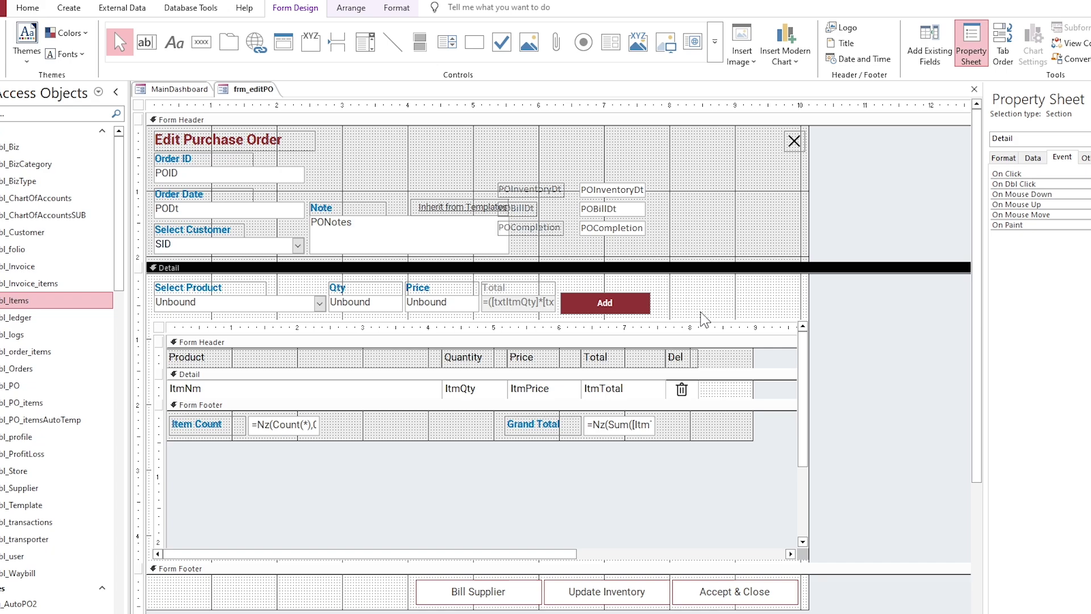
pyautogui.click(751, 423)
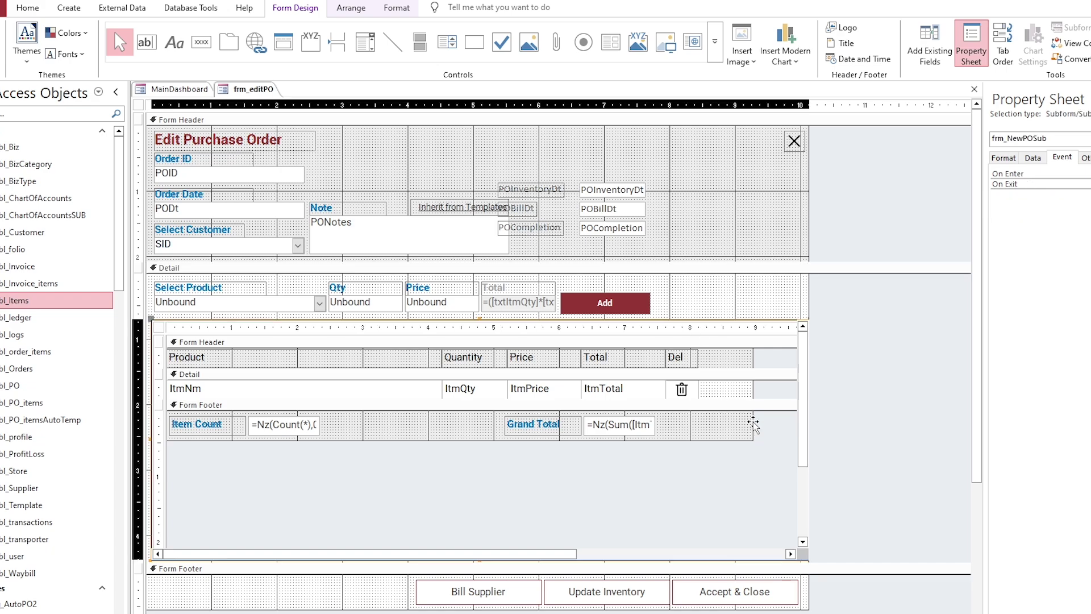
pyautogui.moveTo(751, 423); pyautogui.dragTo(685, 428)
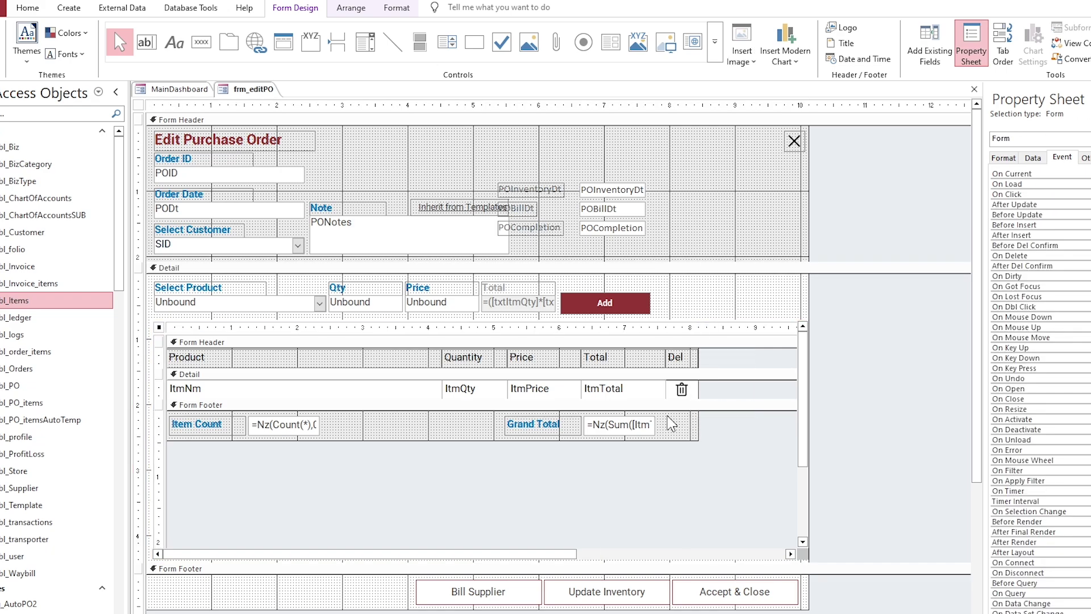
pyautogui.rightClick(254, 89)
pyautogui.click(284, 109)
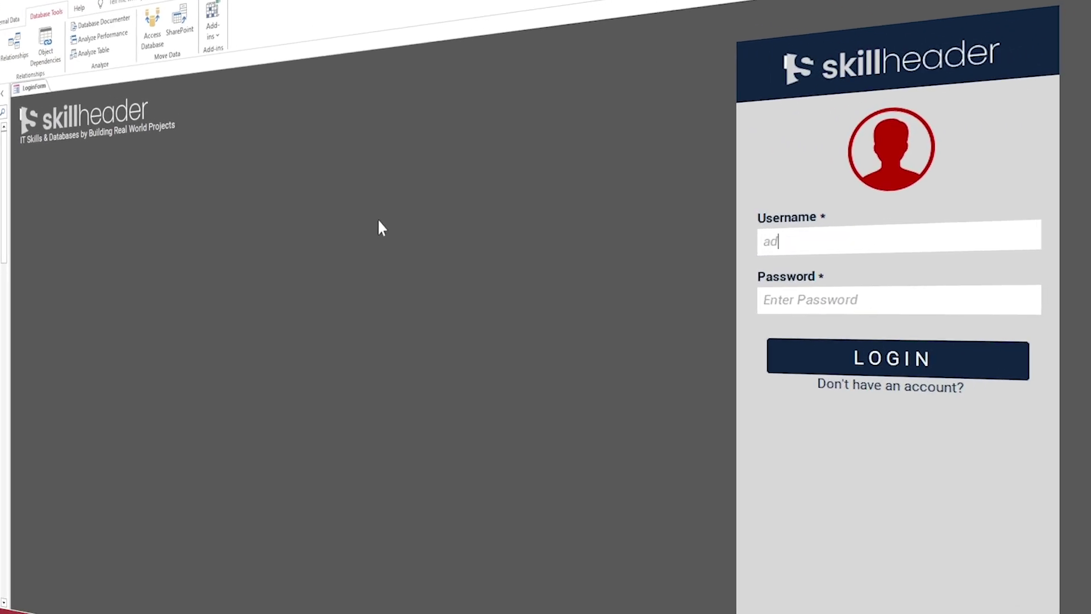
# Step: Log in with the admin credentials and open purchase order 2 at its Initiate step
pyautogui.write('min')
pyautogui.press('Tab')
pyautogui.write('a')
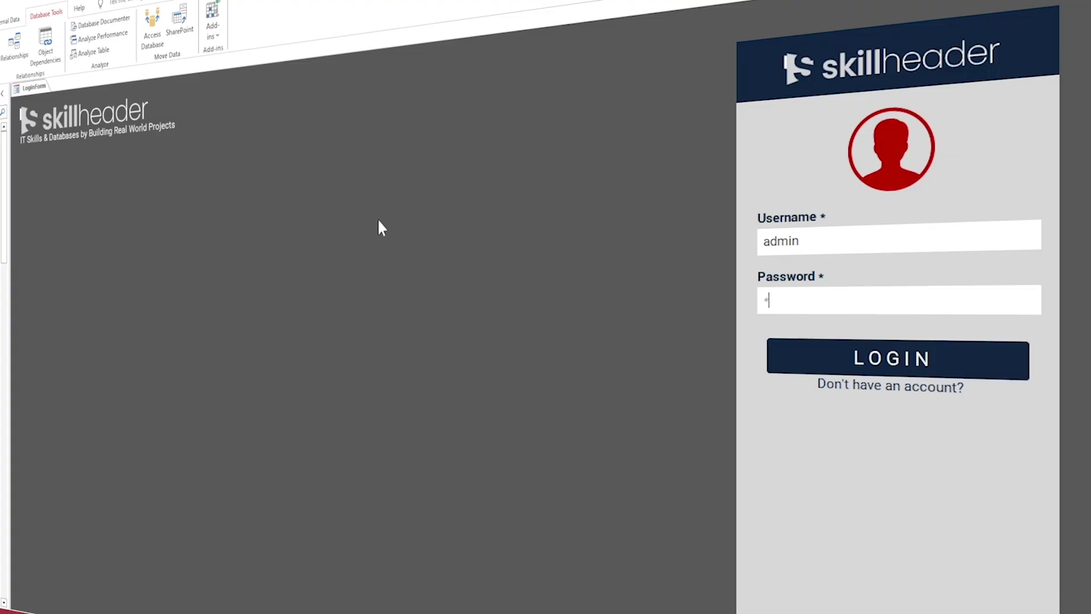
pyautogui.write('dmin')
pyautogui.press('Return')
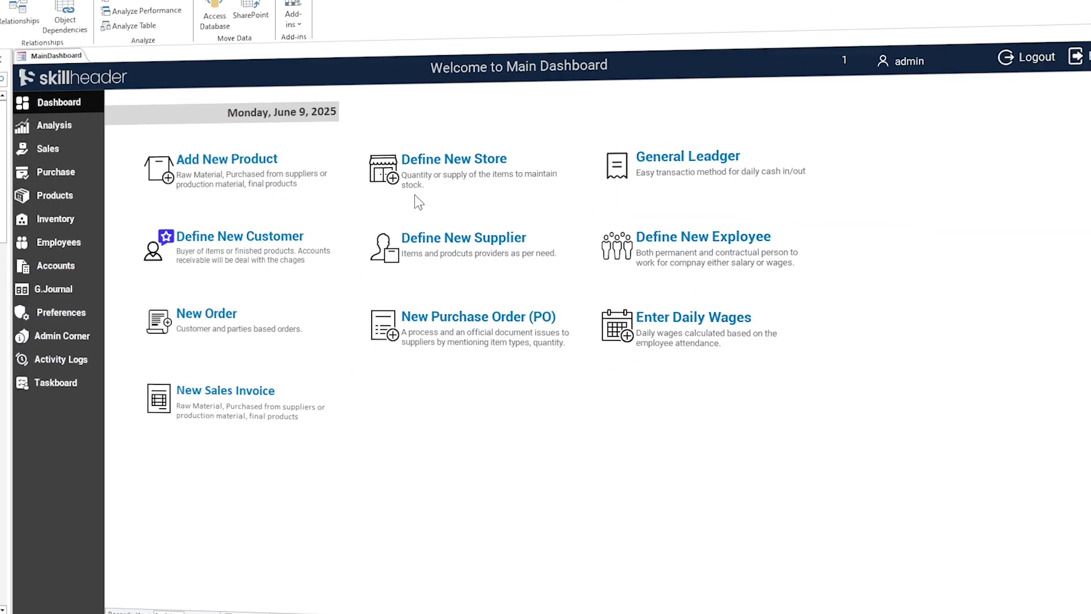
pyautogui.click(56, 173)
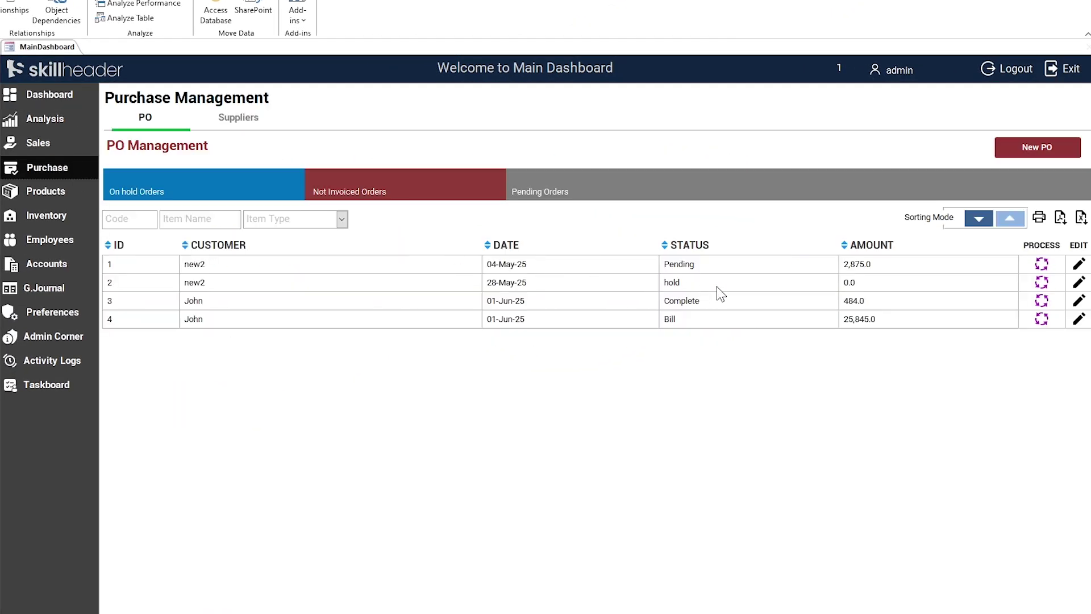
pyautogui.click(1041, 282)
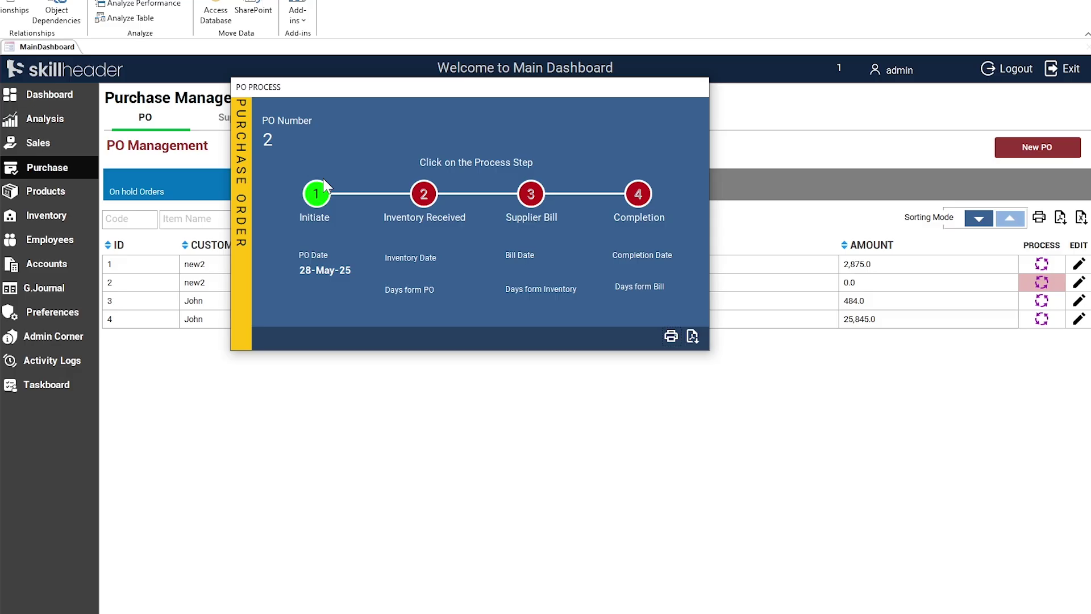
pyautogui.click(317, 193)
# Step: Delete PO 2's Glow Elixir line and re-add Glow Elixir with quantity 10
pyautogui.click(497, 257)
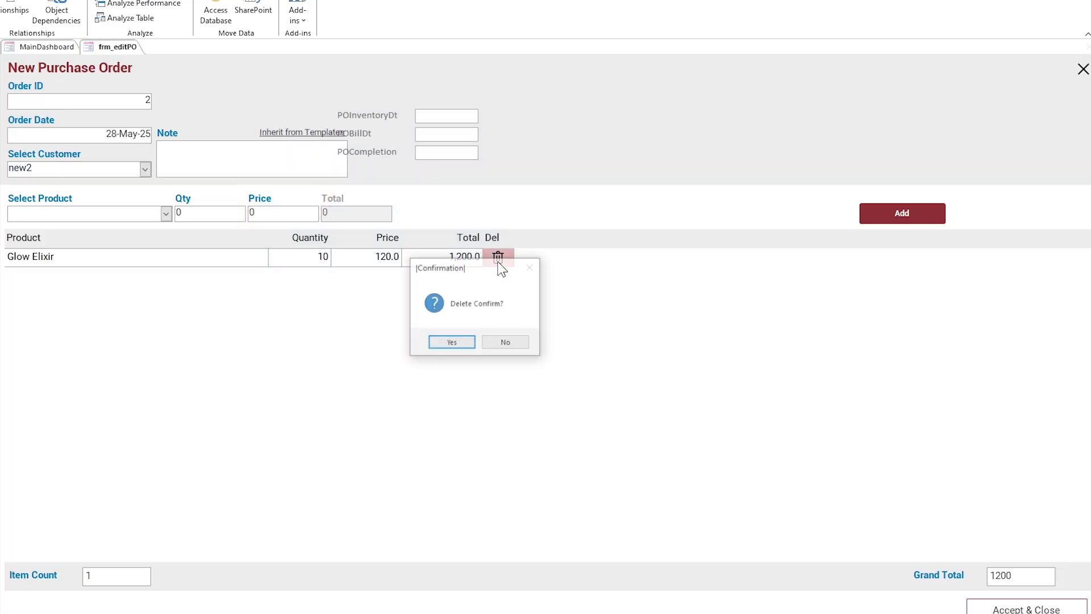
pyautogui.click(461, 341)
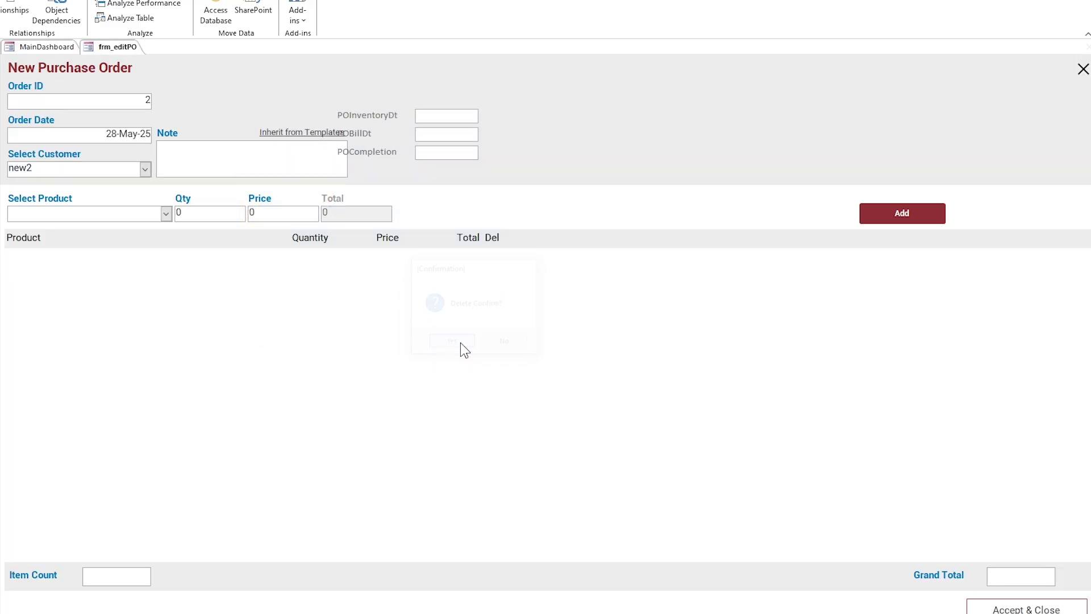
pyautogui.click(166, 214)
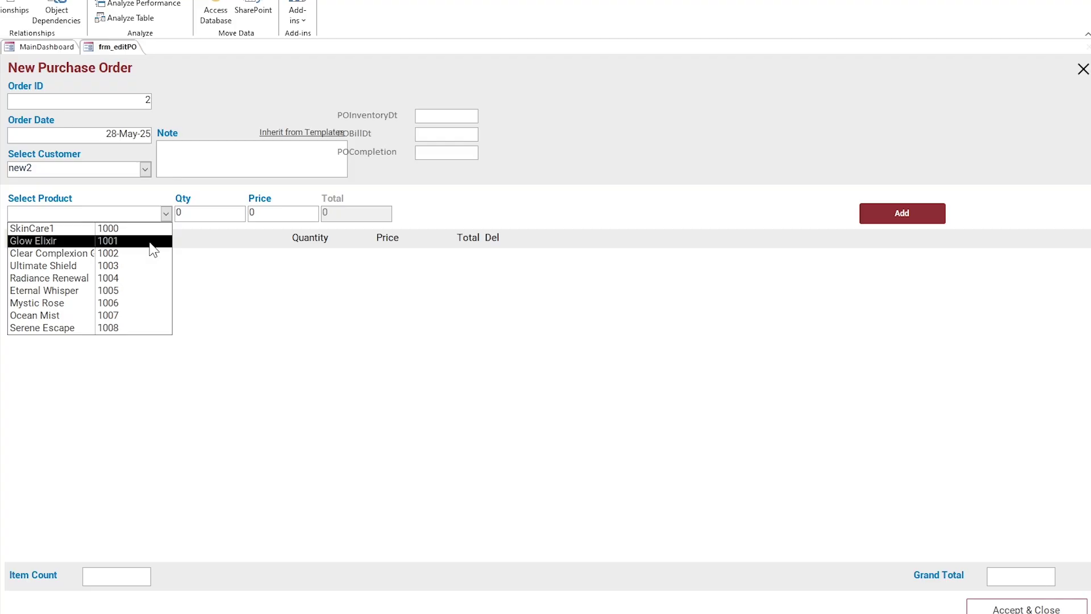
pyautogui.click(150, 242)
pyautogui.press('Tab')
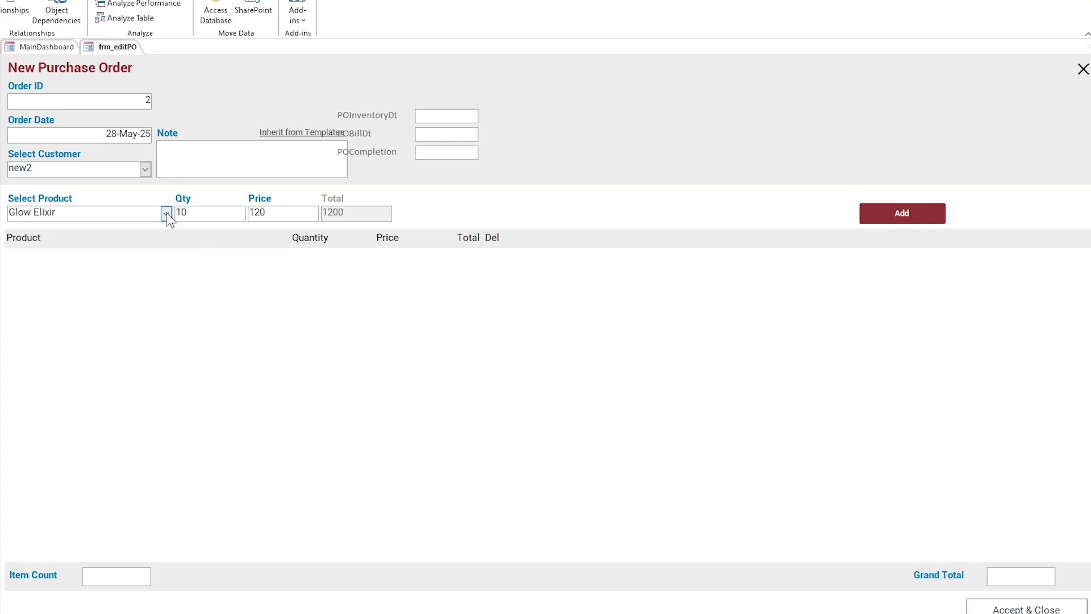
pyautogui.click(896, 222)
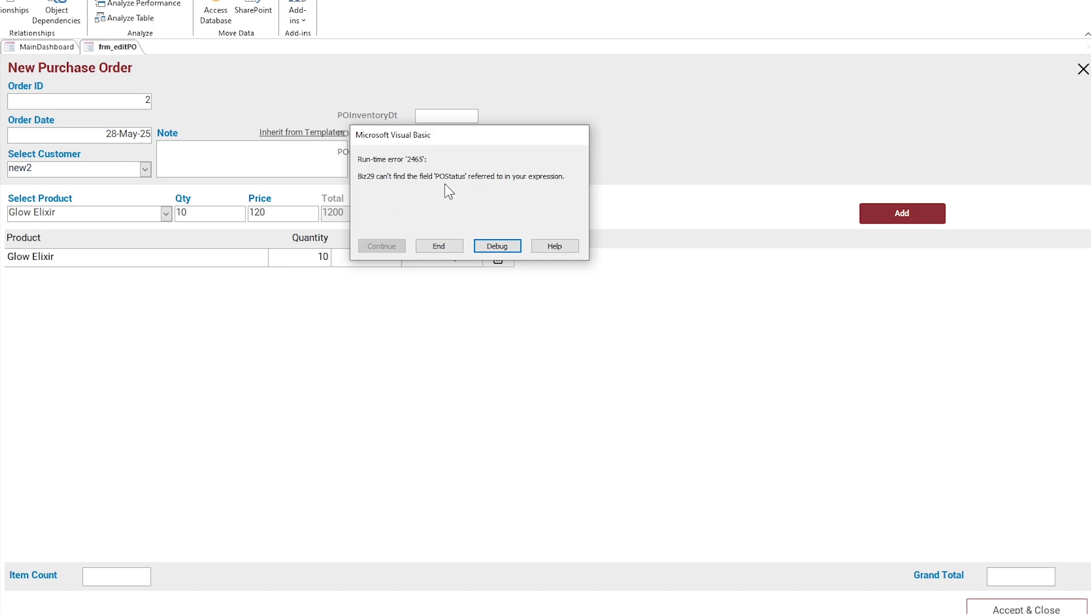
# Step: Inspect the POStatus run-time error, reset the code, and put frm_editPO in Design View
pyautogui.click(488, 247)
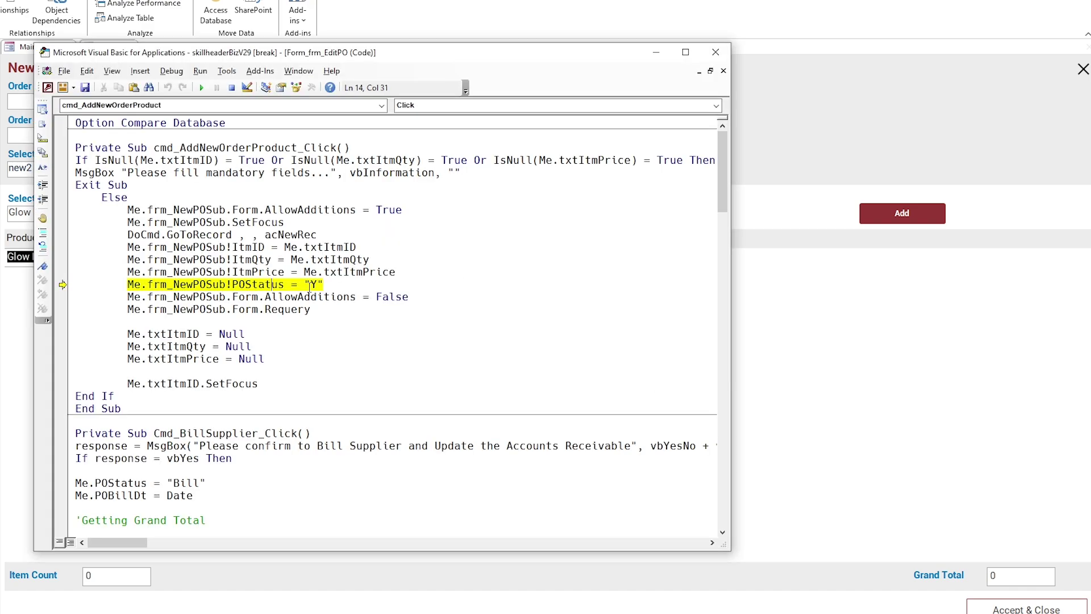
pyautogui.moveTo(309, 286); pyautogui.dragTo(236, 285)
pyautogui.click(287, 223)
pyautogui.click(232, 87)
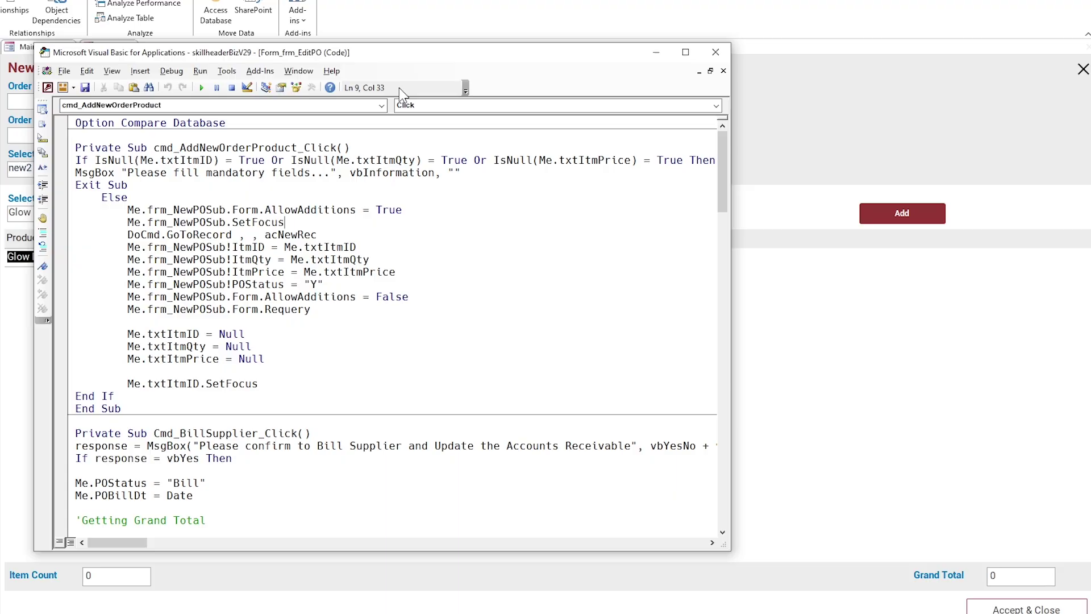
pyautogui.click(438, 29)
pyautogui.rightClick(99, 48)
pyautogui.click(125, 140)
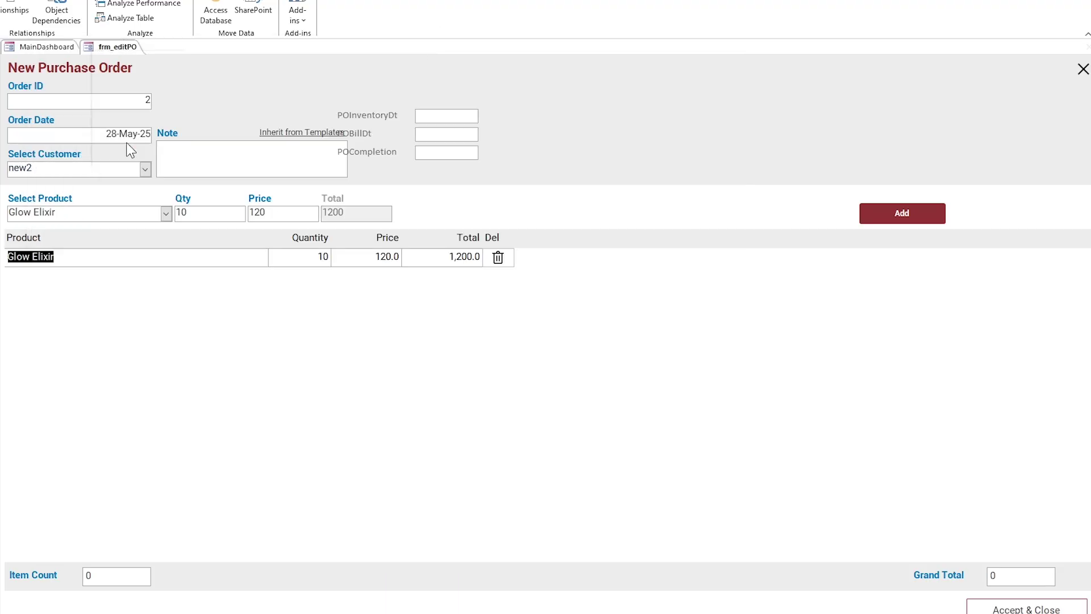
# Step: Open the PO items subform's record source query and enlarge the tbl_Items field list
pyautogui.click(28, 275)
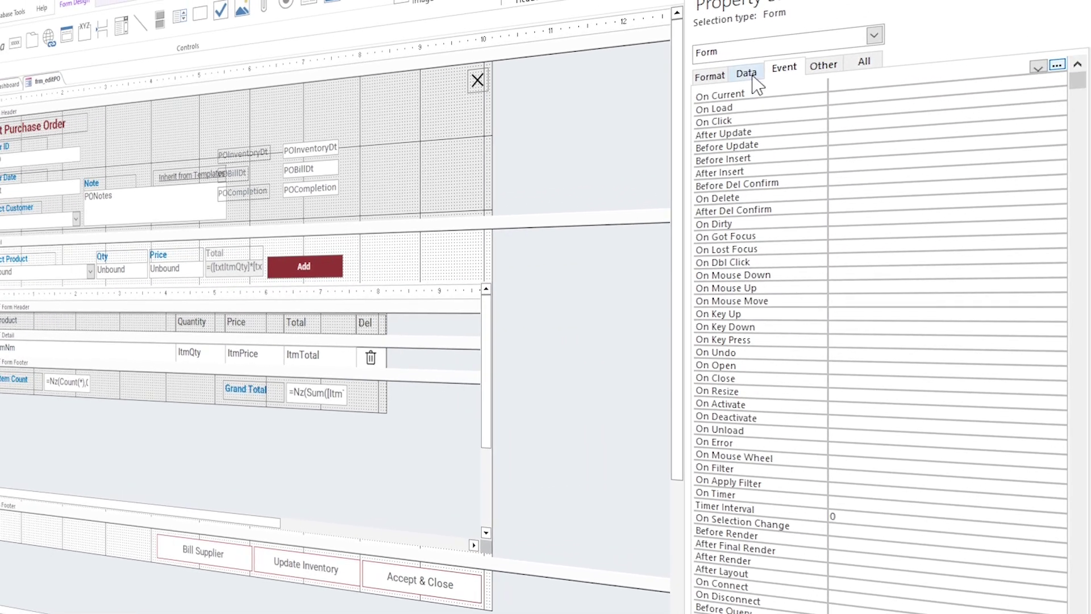
pyautogui.click(746, 73)
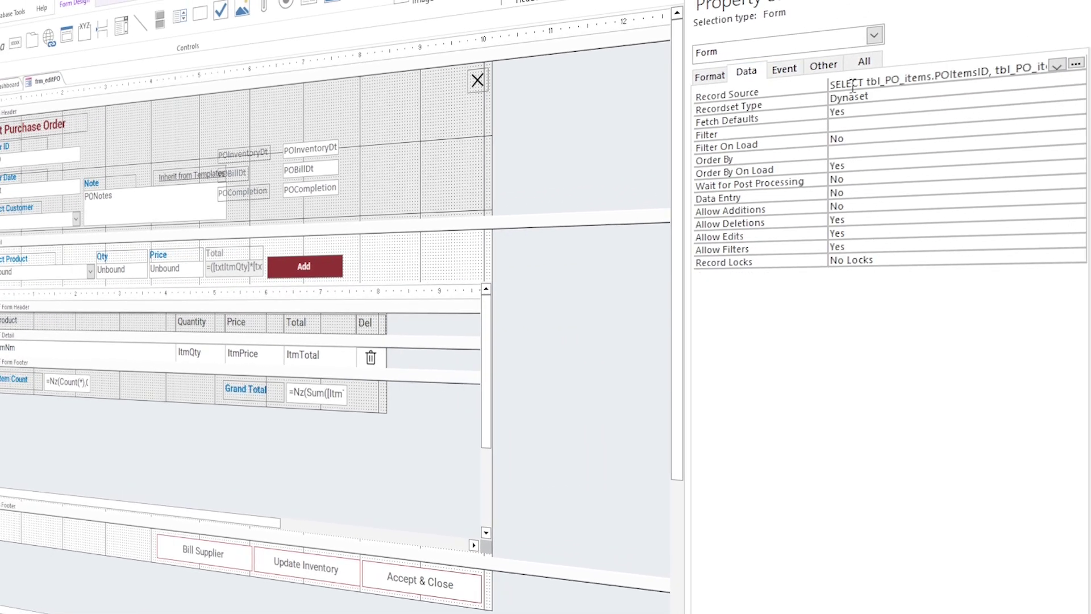
pyautogui.click(1076, 63)
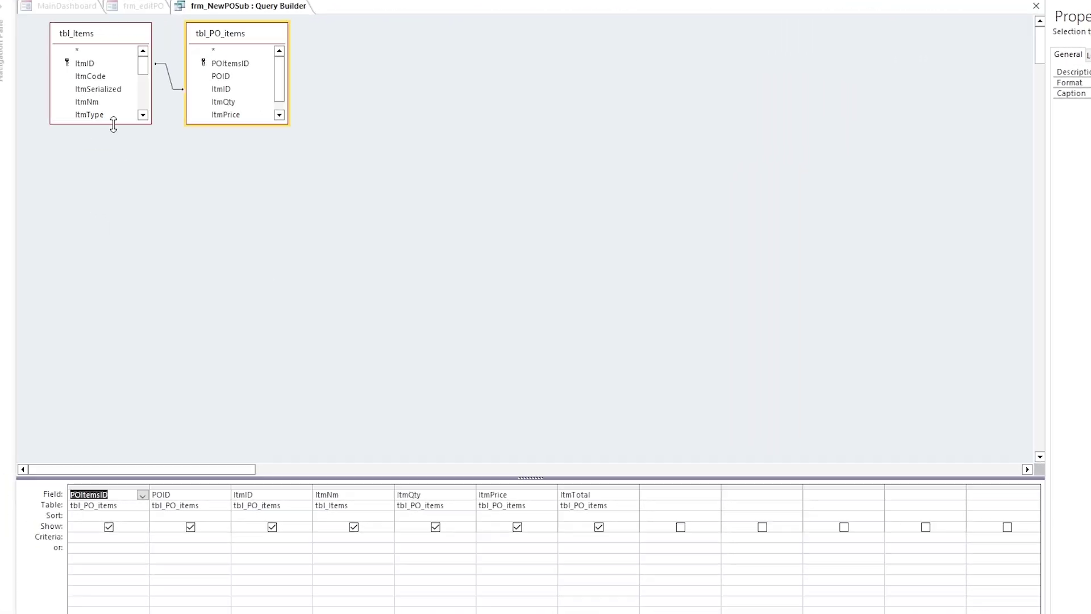
pyautogui.moveTo(109, 126); pyautogui.dragTo(673, 496)
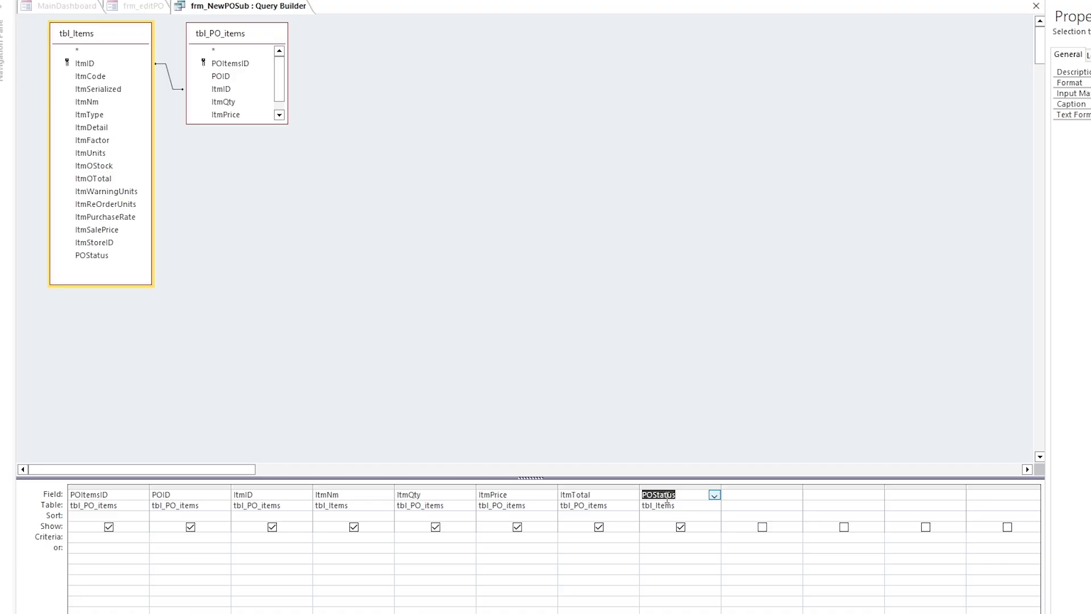
# Step: Close the query builder and the frm_editPO design, saving the subform changes
pyautogui.rightClick(276, 11)
pyautogui.click(304, 33)
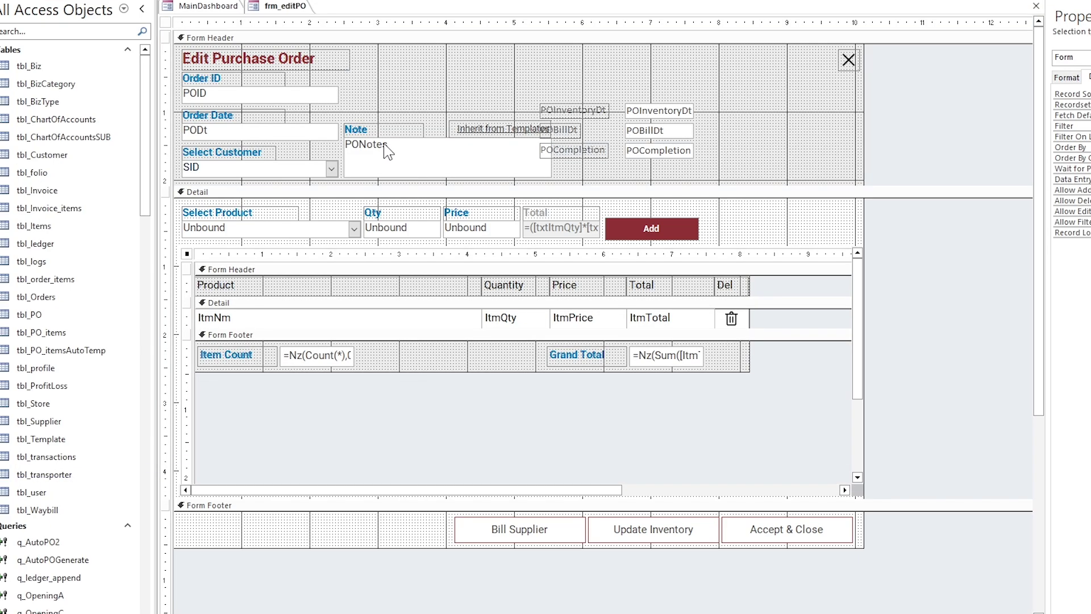
pyautogui.rightClick(274, 8)
pyautogui.click(300, 35)
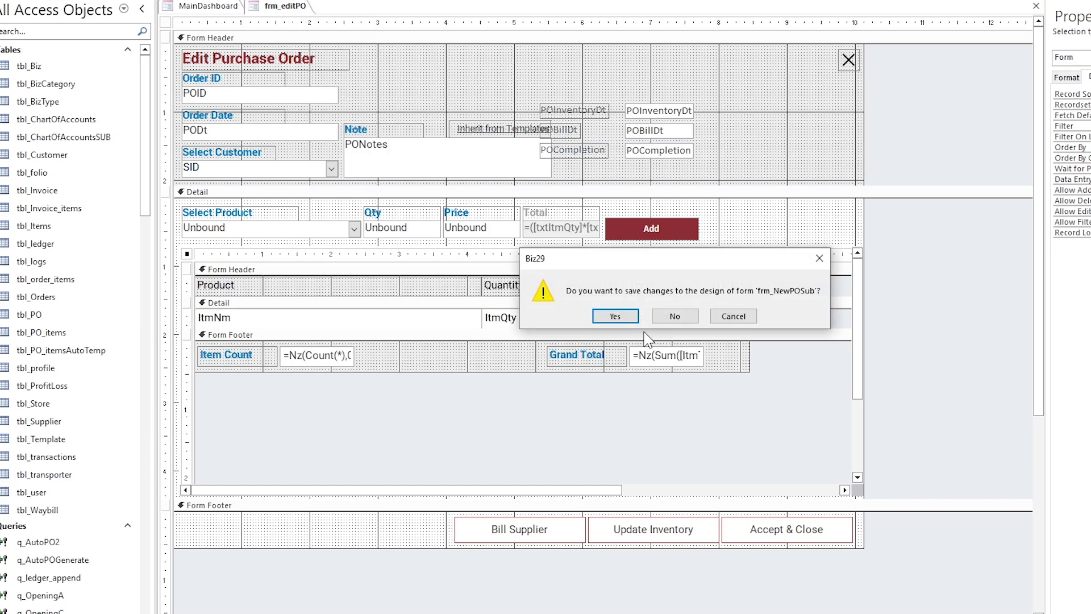
pyautogui.click(615, 316)
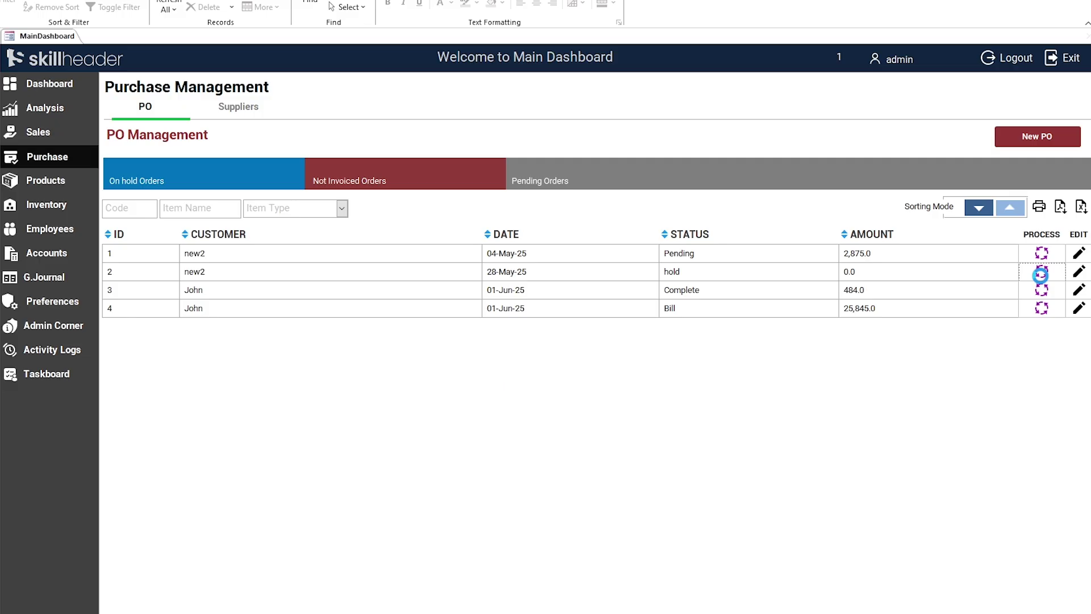
# Step: Replace PO 2's Glow Elixir line with quantity 10, then accept and close the order
pyautogui.click(1040, 275)
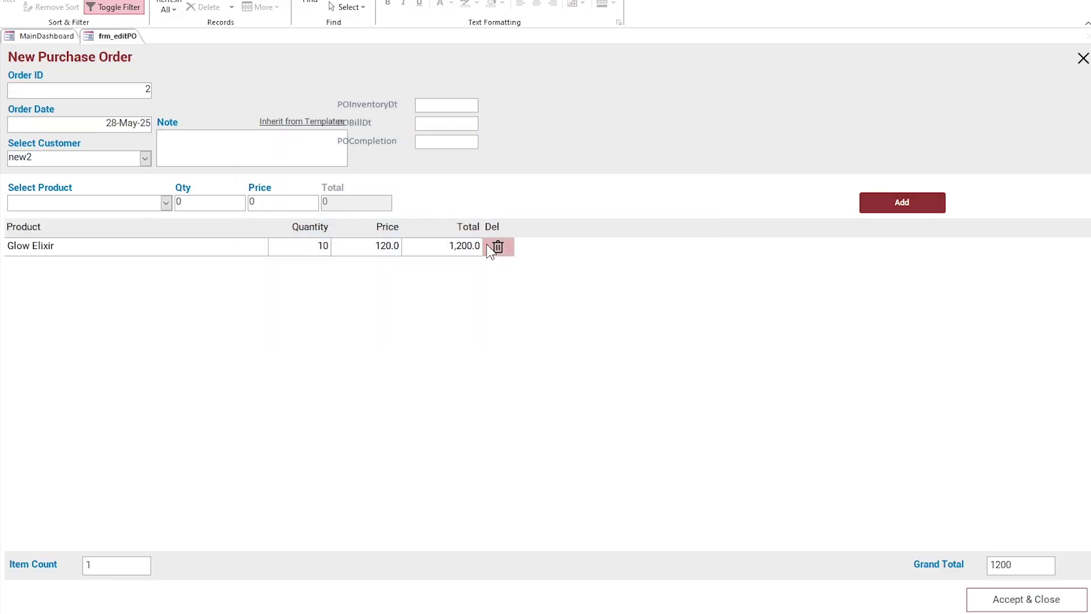
pyautogui.click(493, 248)
pyautogui.click(449, 335)
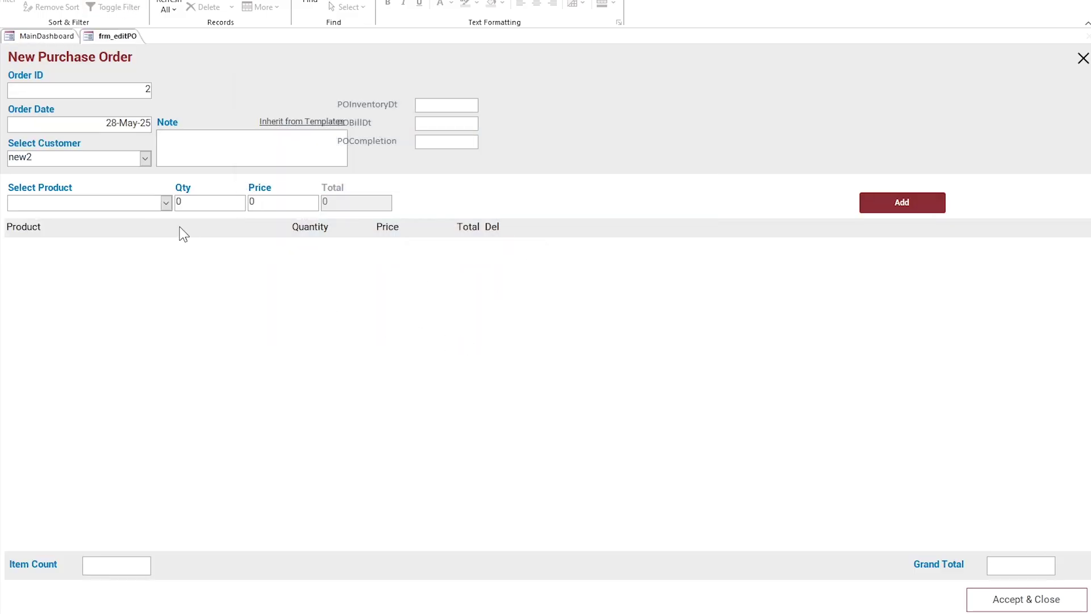
pyautogui.click(165, 203)
pyautogui.click(138, 233)
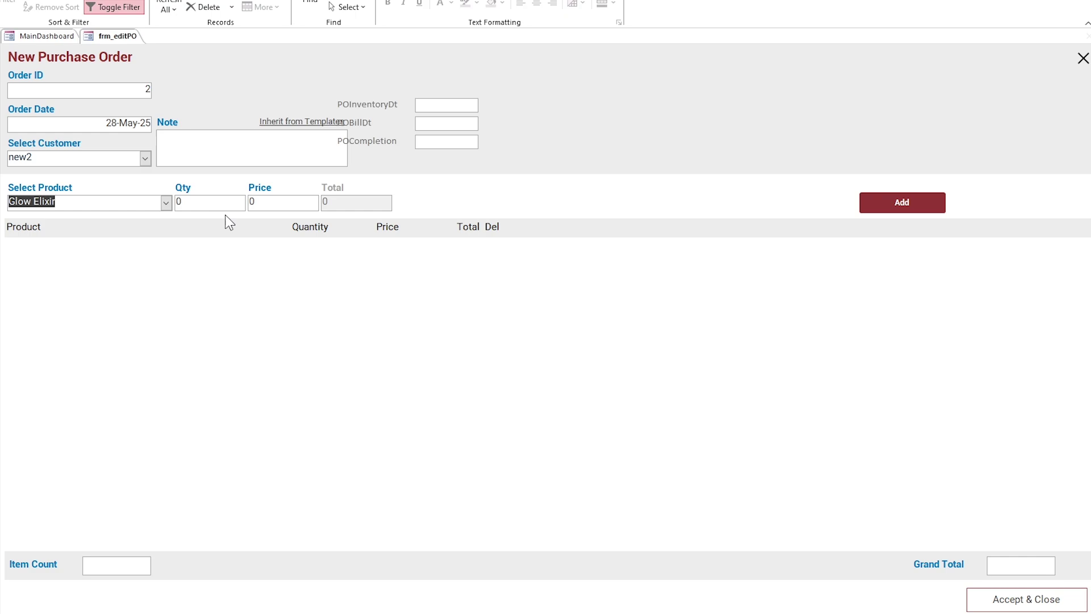
pyautogui.press('Tab')
pyautogui.write('10')
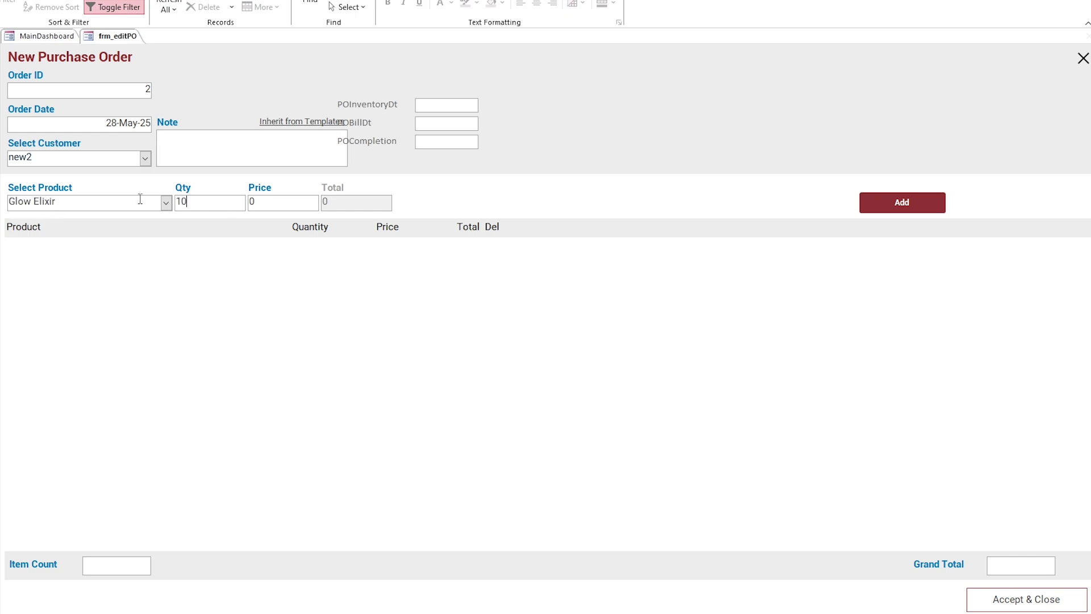
pyautogui.press('Tab')
pyautogui.write('1')
pyautogui.click(895, 203)
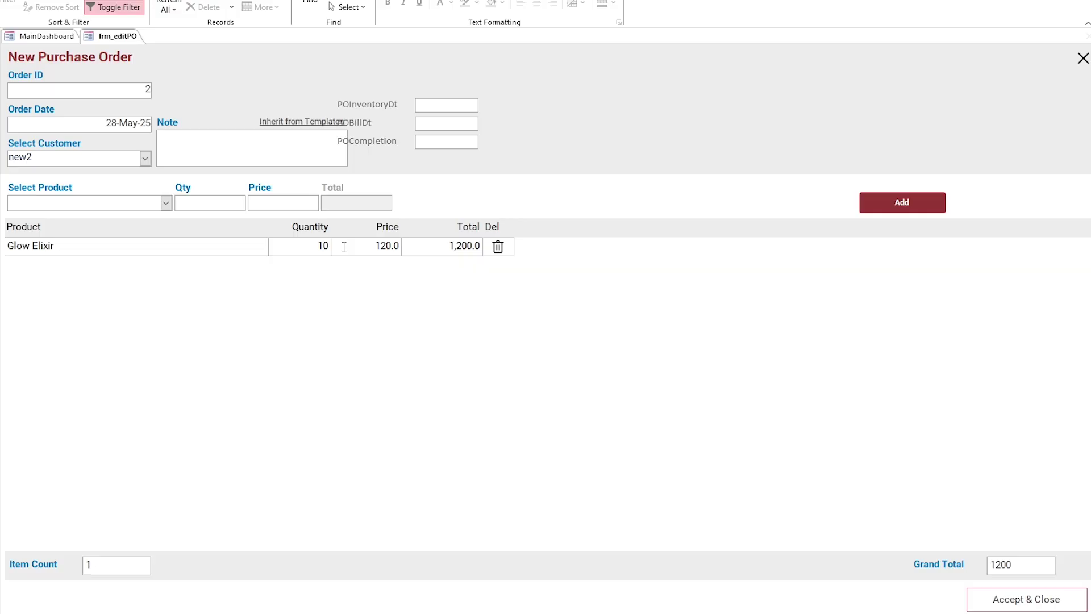
pyautogui.click(1007, 603)
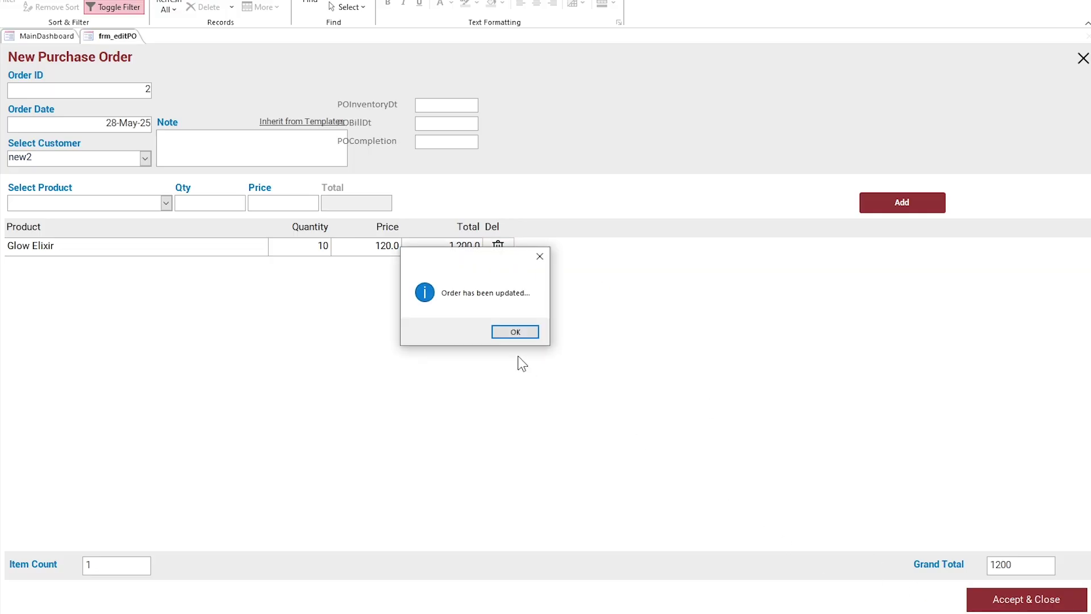
pyautogui.click(512, 331)
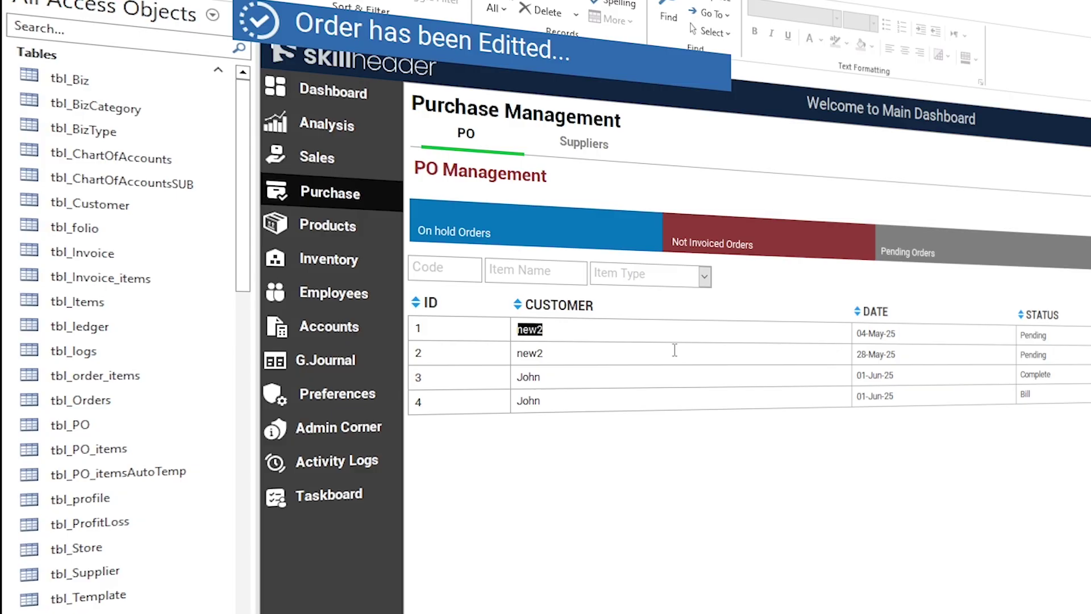
# Step: Open tbl_Items to verify Glow Elixir's POStatus is Y, then close the table
pyautogui.click(108, 228)
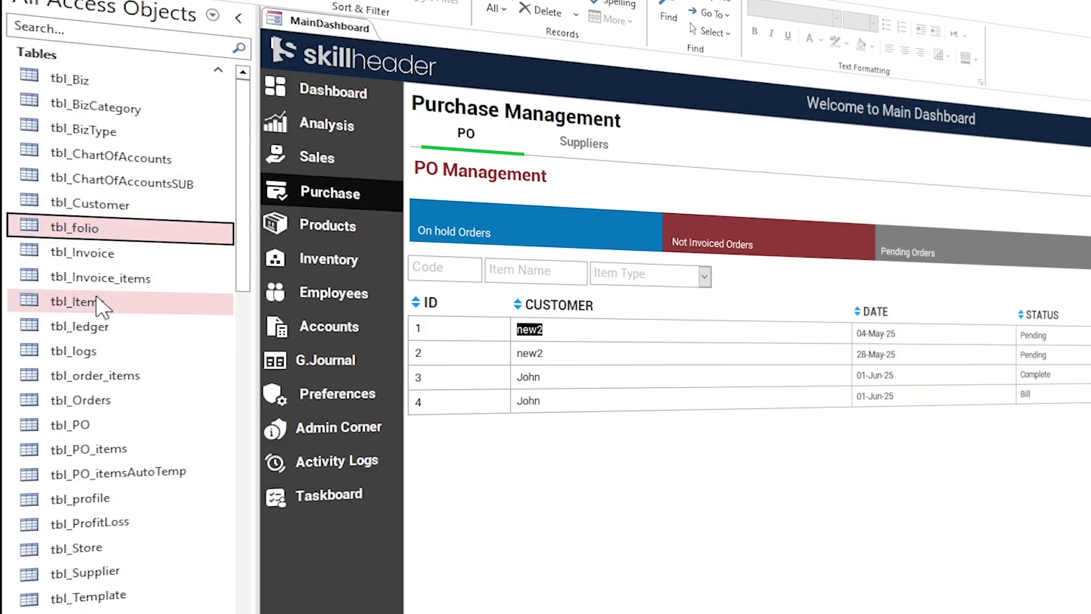
pyautogui.click(105, 302)
pyautogui.doubleClick(74, 302)
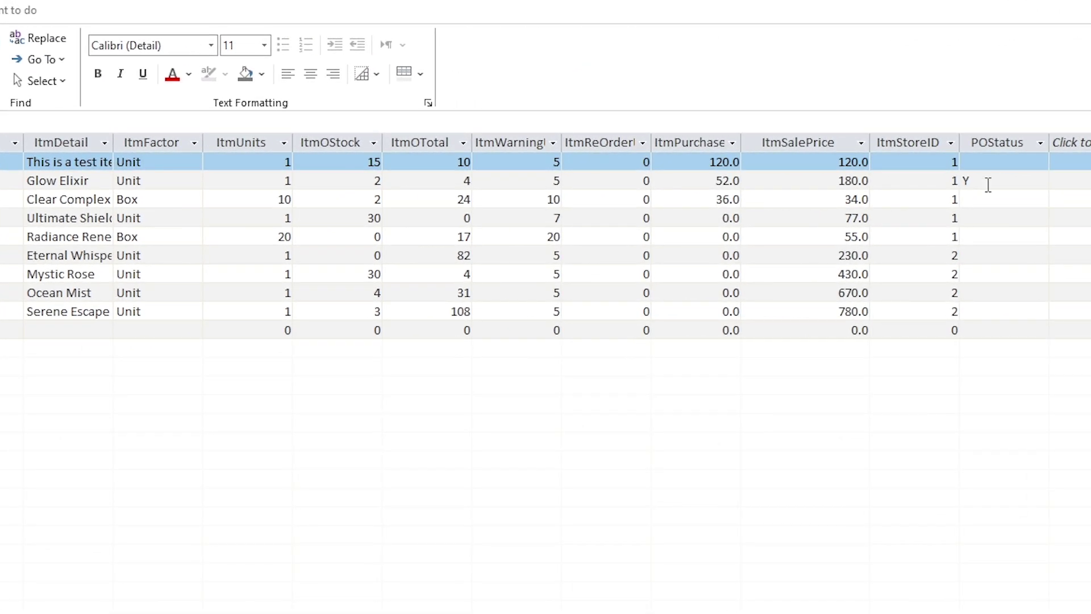
pyautogui.click(988, 184)
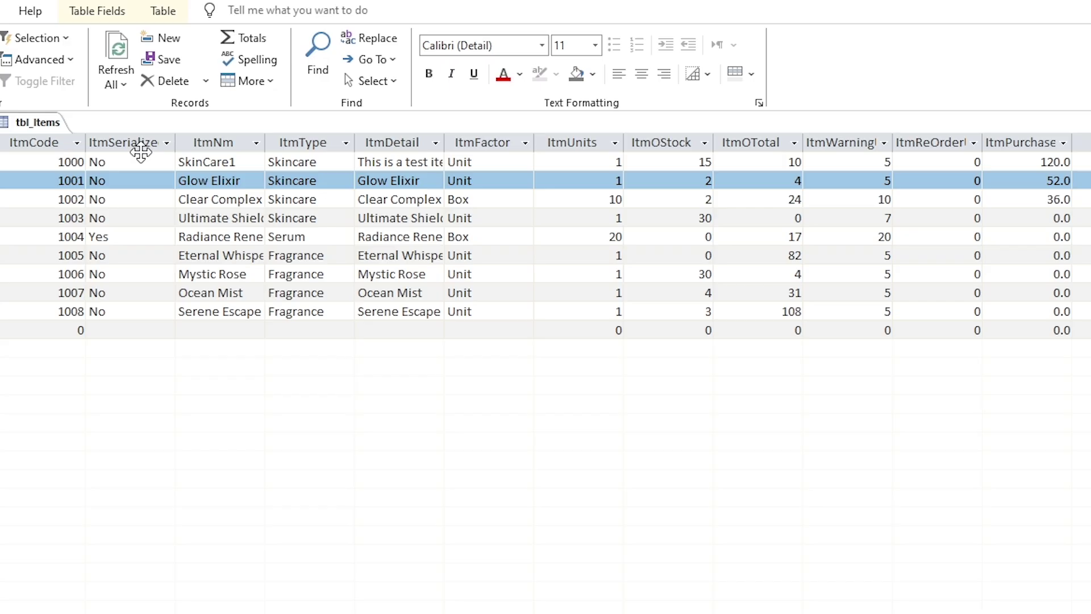
pyautogui.rightClick(172, 122)
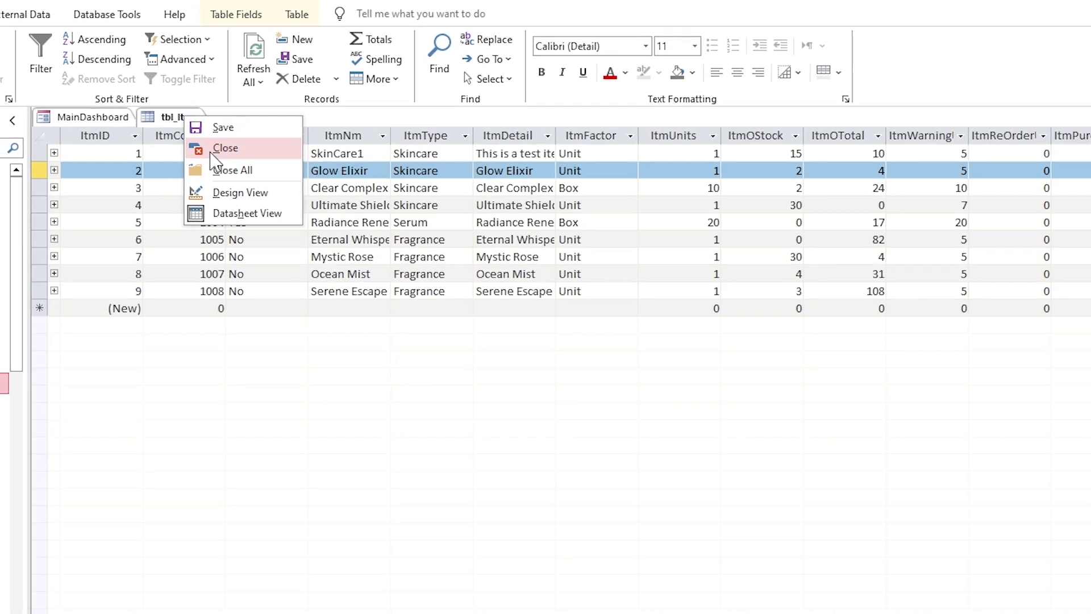
pyautogui.click(207, 157)
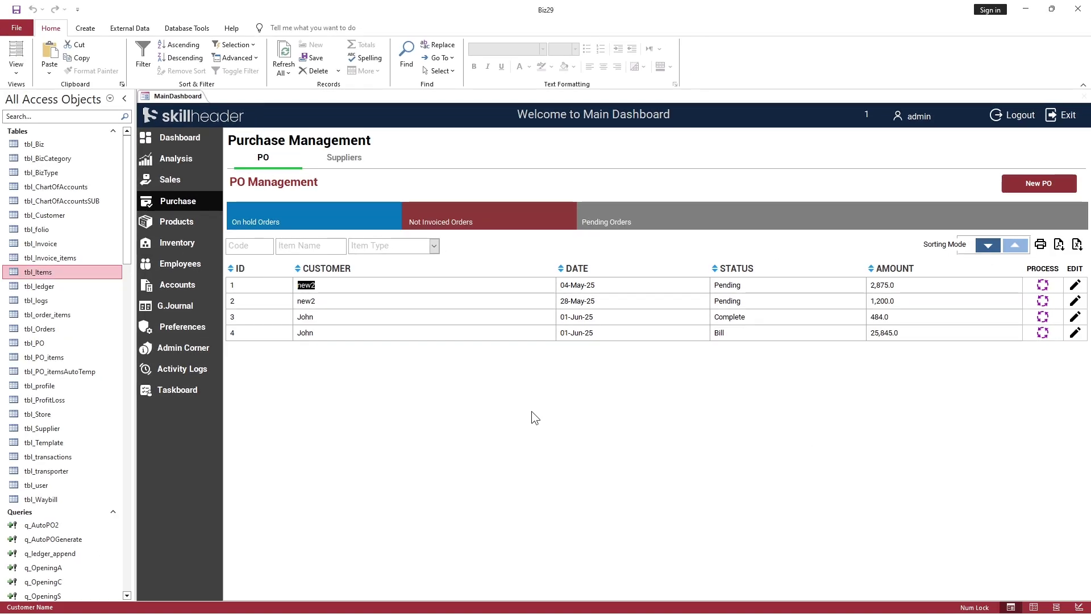
# Step: Reset the Auto PO list from Inventory so Glow Elixir's last PO shows as 2 from new2
pyautogui.click(1017, 189)
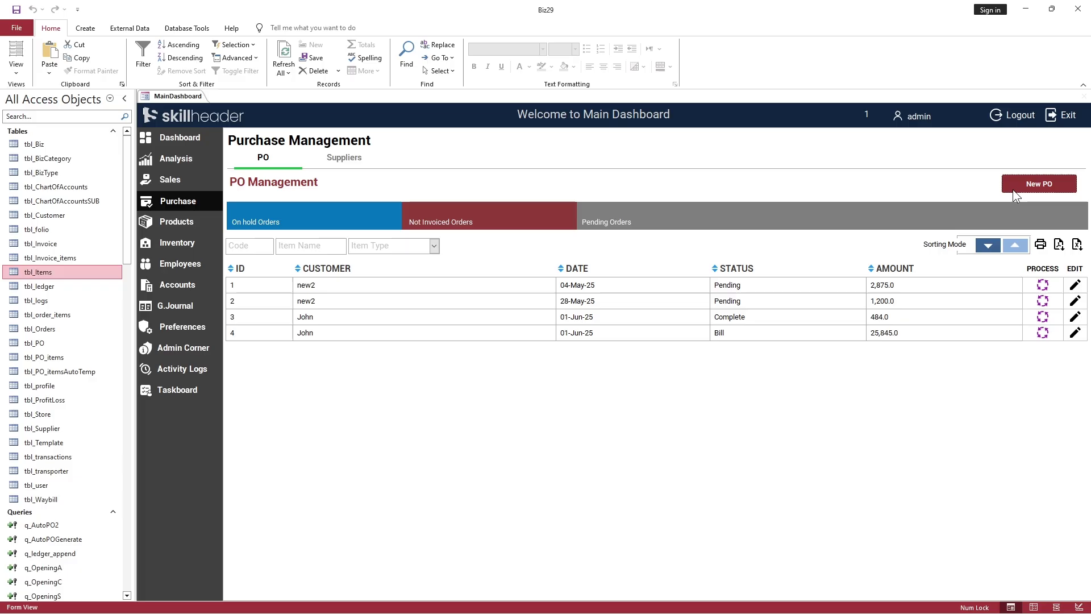
pyautogui.click(798, 98)
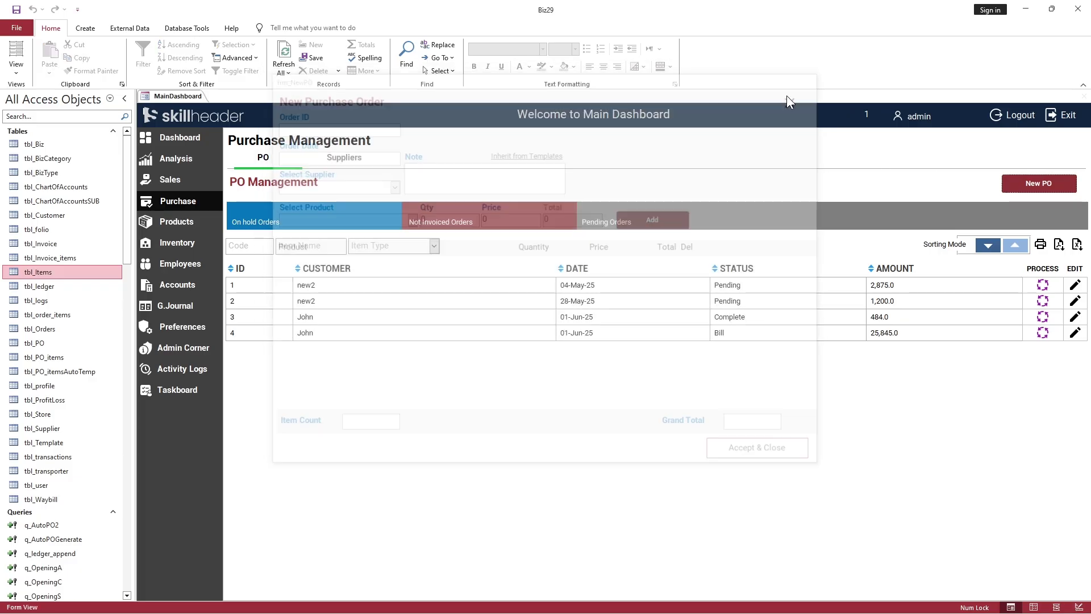
pyautogui.click(177, 243)
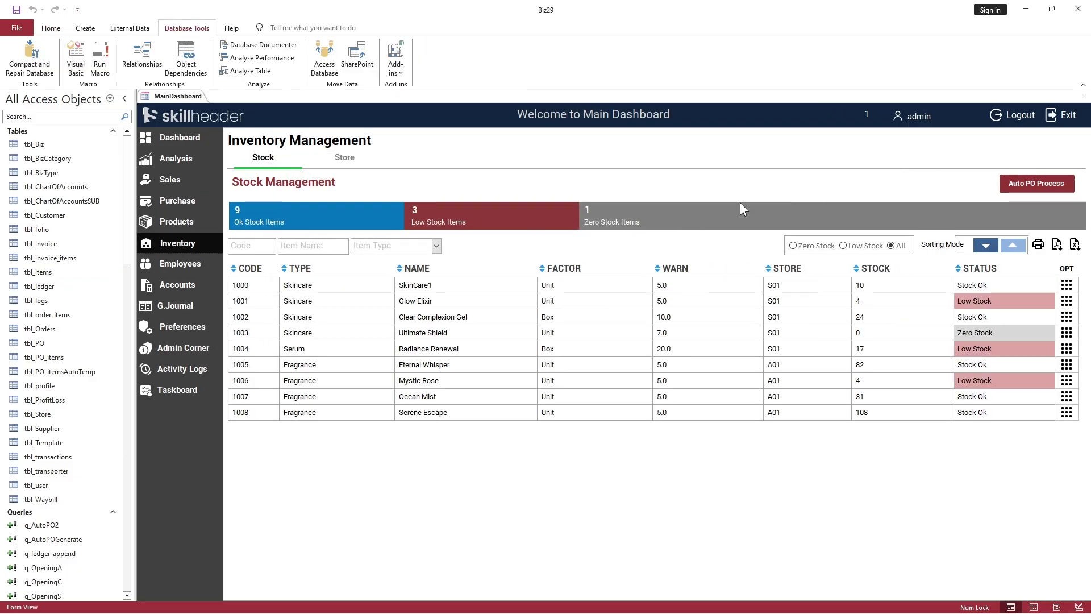
pyautogui.click(1041, 183)
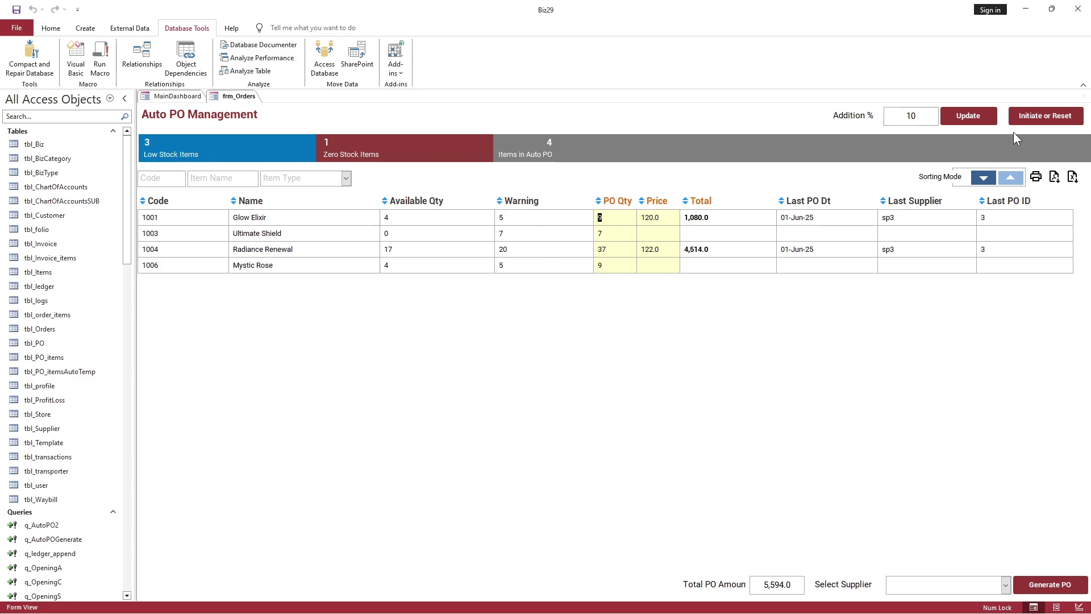
pyautogui.click(1026, 118)
pyautogui.click(555, 353)
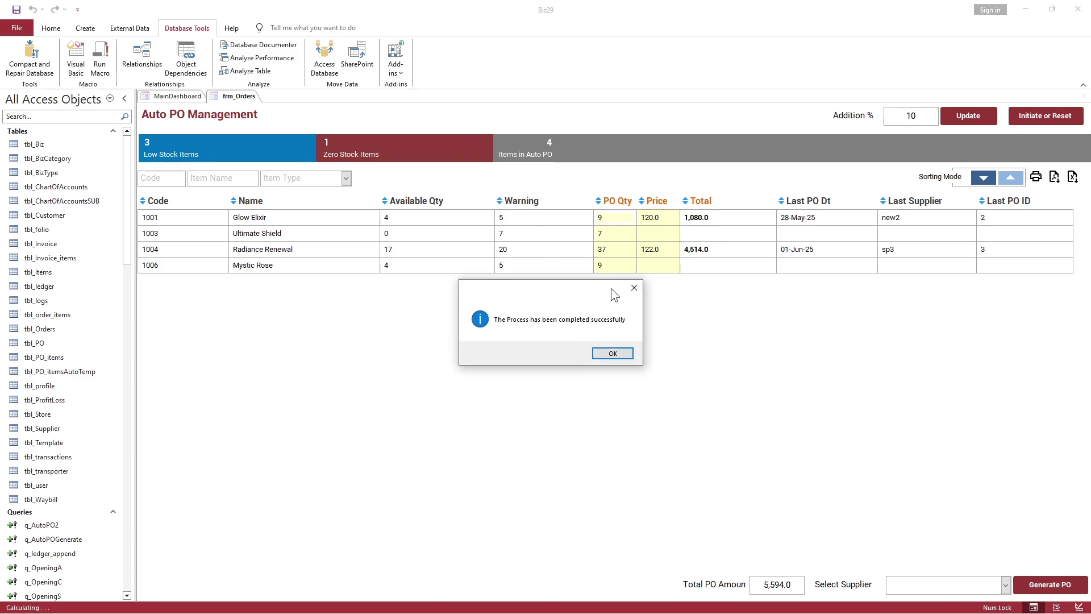
pyautogui.click(612, 353)
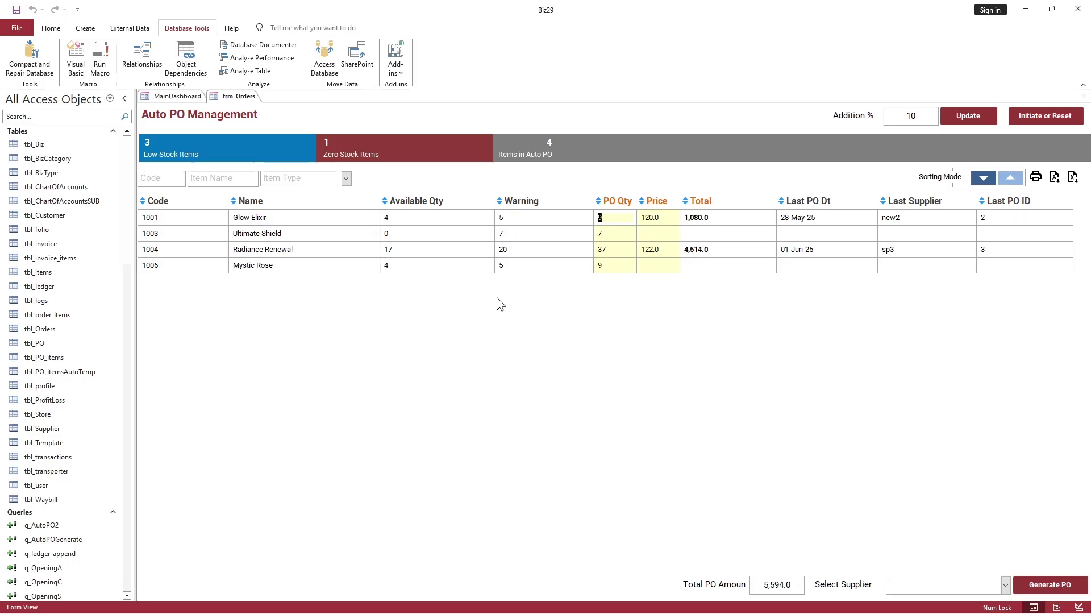
# Step: Close the Auto PO form and bring up the Main Dashboard tab's options
pyautogui.rightClick(245, 98)
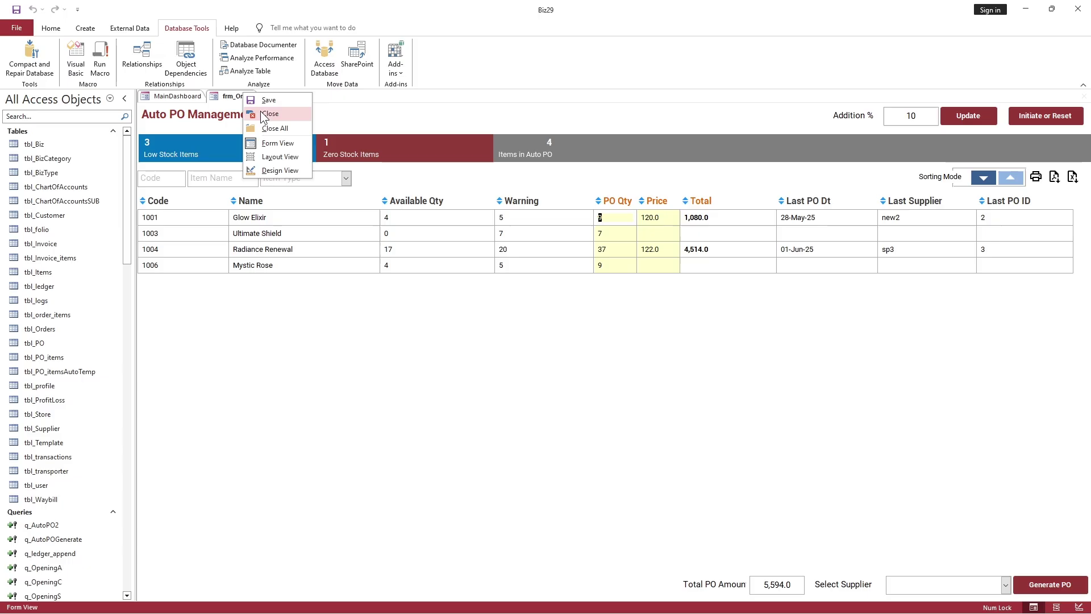
pyautogui.click(264, 114)
pyautogui.rightClick(195, 95)
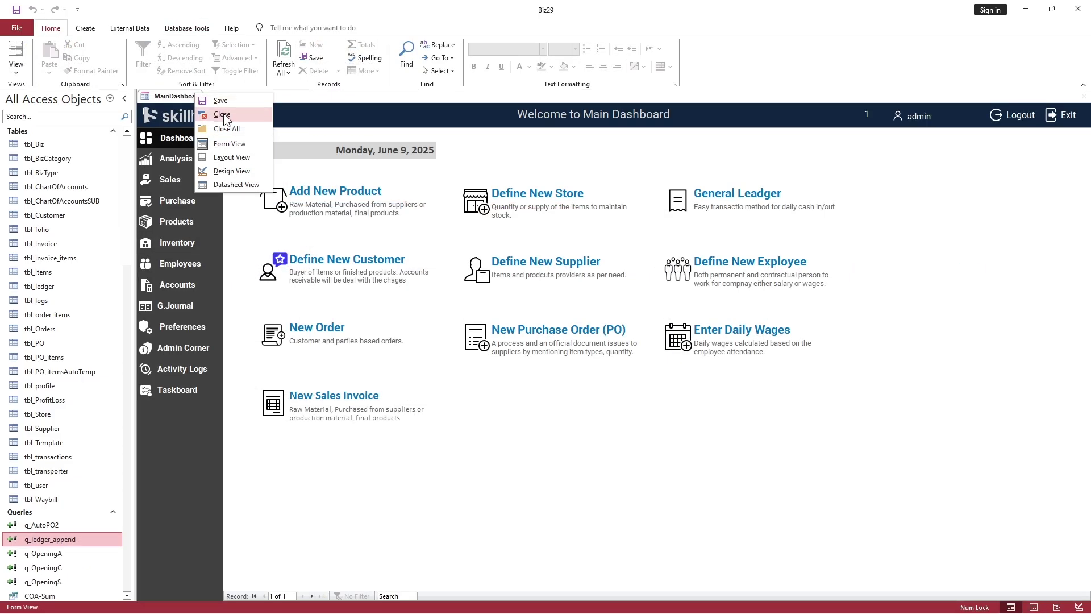
# Step: Close the Main Dashboard and open tbl_PO_itemsAutoTemp in Design View
pyautogui.click(224, 113)
pyautogui.moveTo(295, 12); pyautogui.dragTo(472, 40)
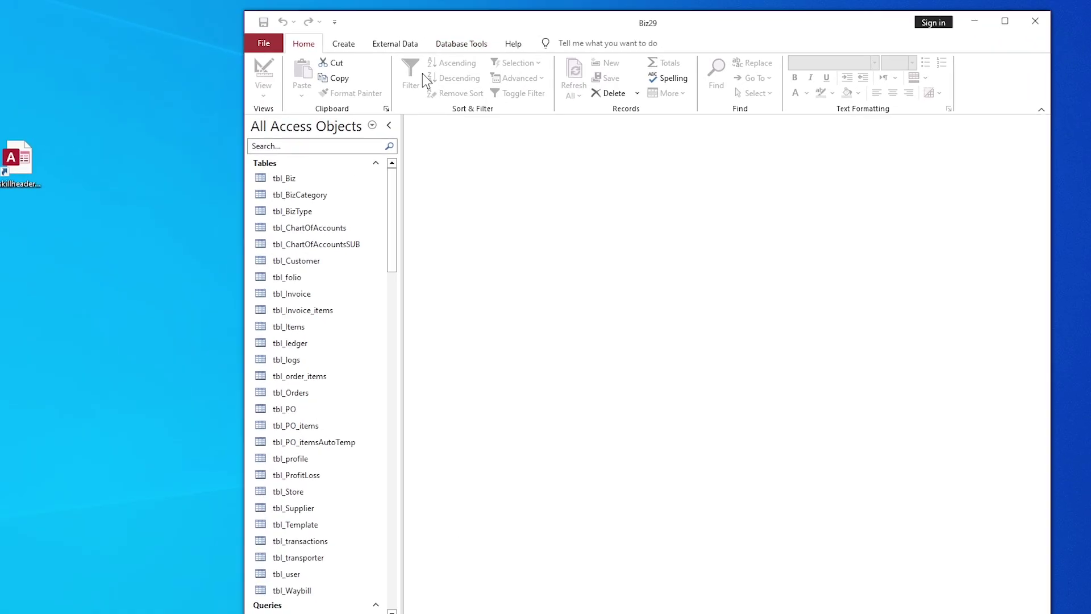
pyautogui.rightClick(154, 541)
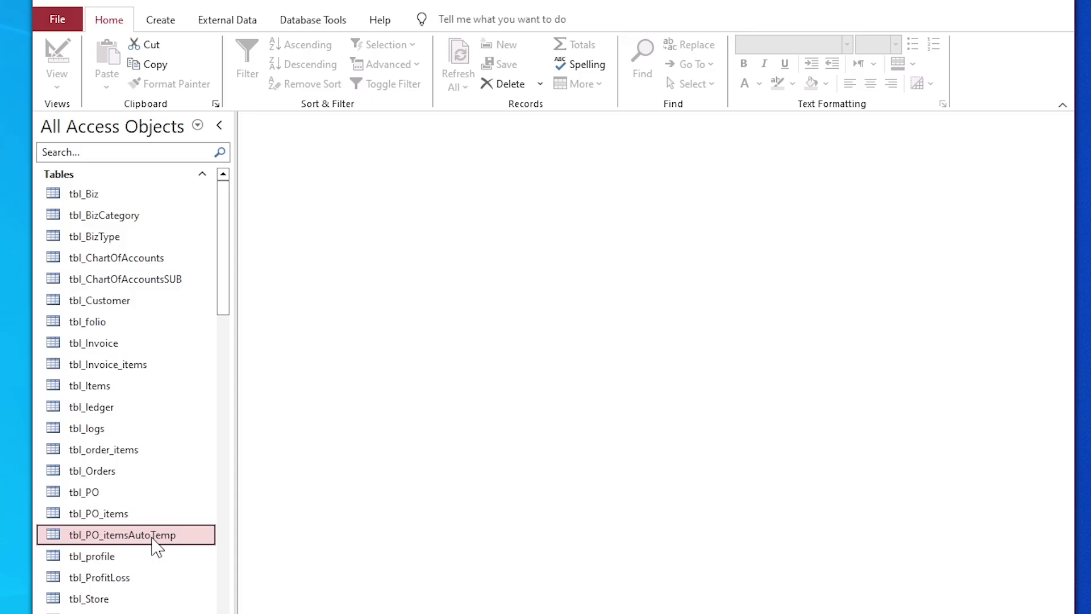
pyautogui.click(200, 568)
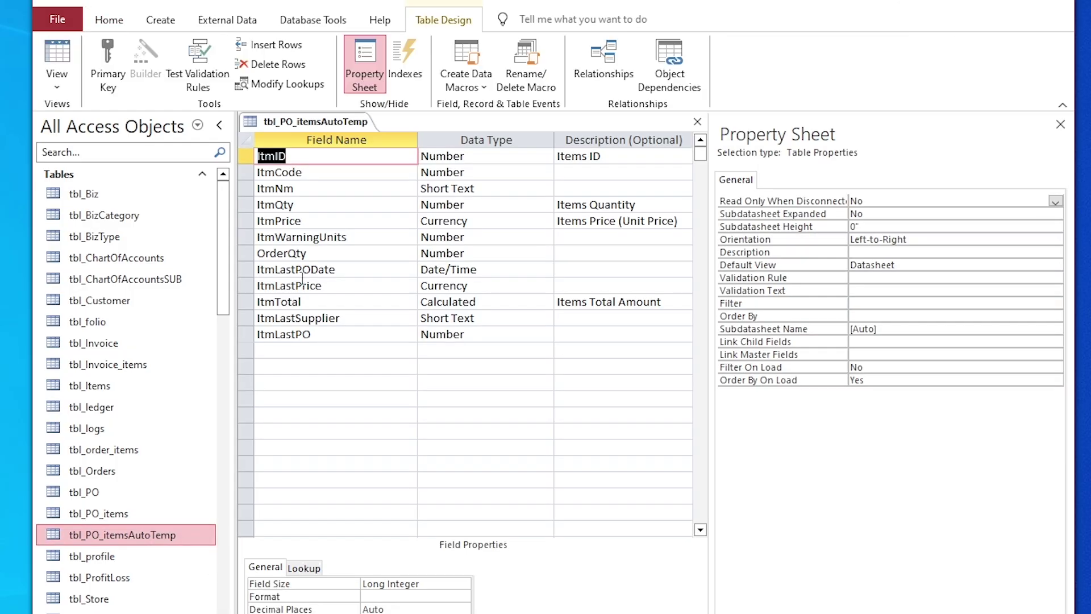
# Step: Insert a Yes/No field named ItmSelect above ItmID and save the table design
pyautogui.click(240, 159)
pyautogui.rightClick(241, 161)
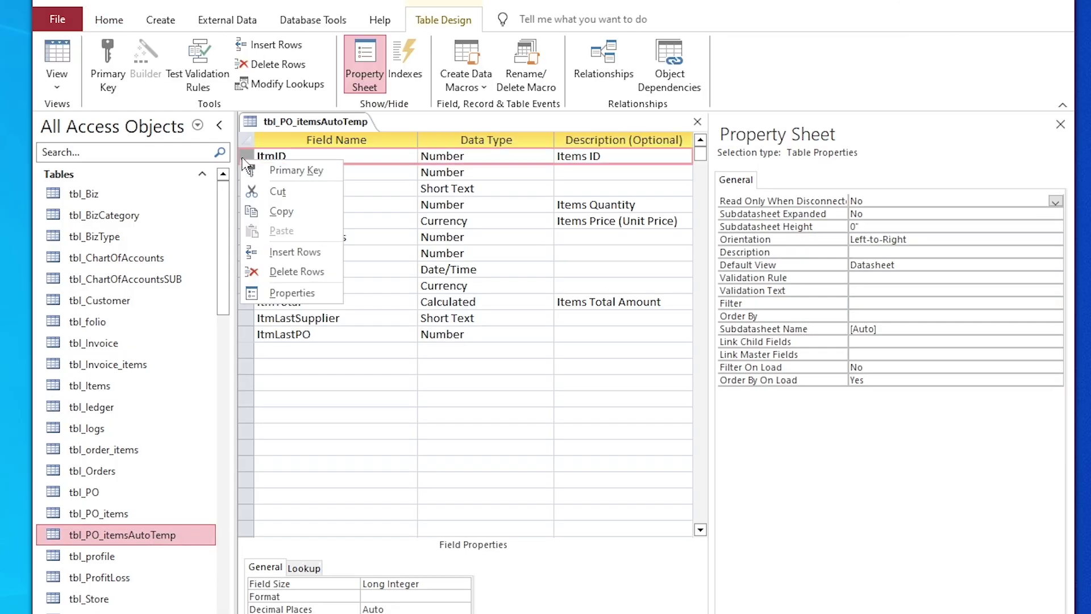
pyautogui.click(282, 252)
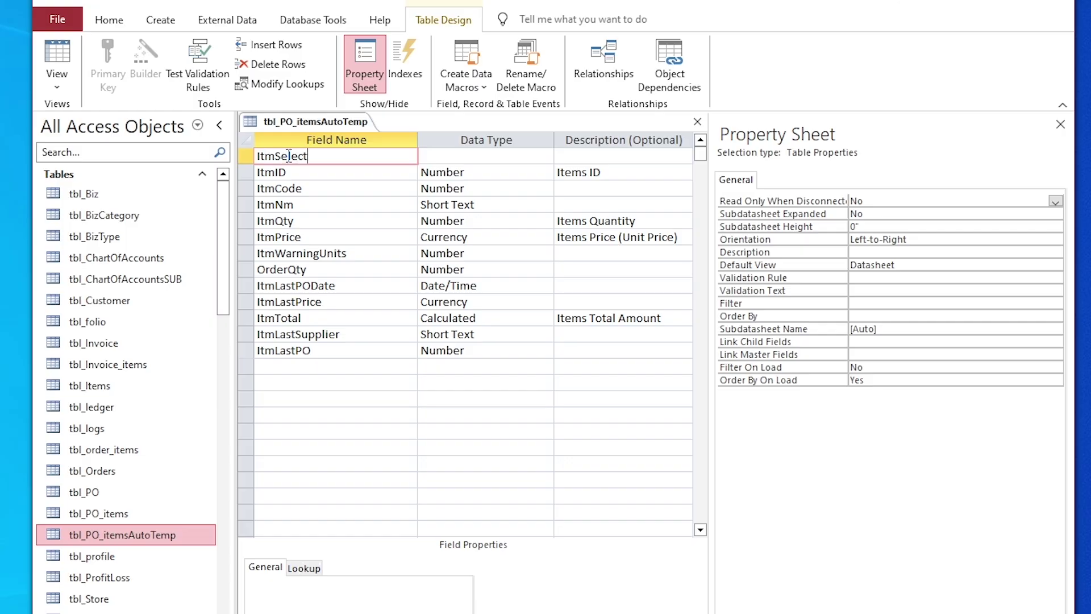
pyautogui.press('Tab')
pyautogui.write('y')
pyautogui.press('Tab')
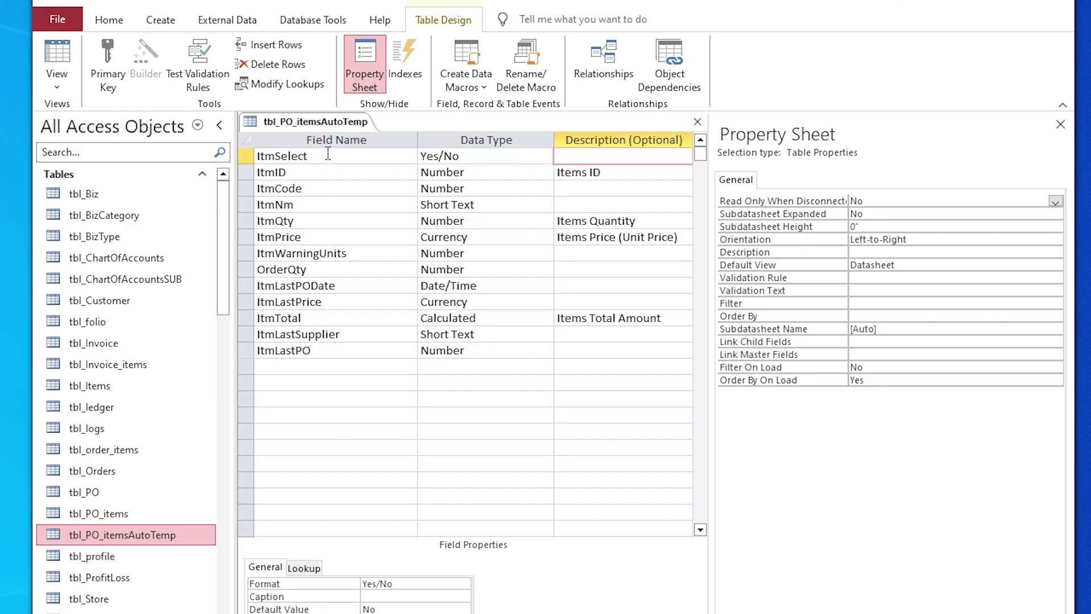
pyautogui.hotkey('shift', 'Tab')
pyautogui.hotkey('shift', 'Tab')
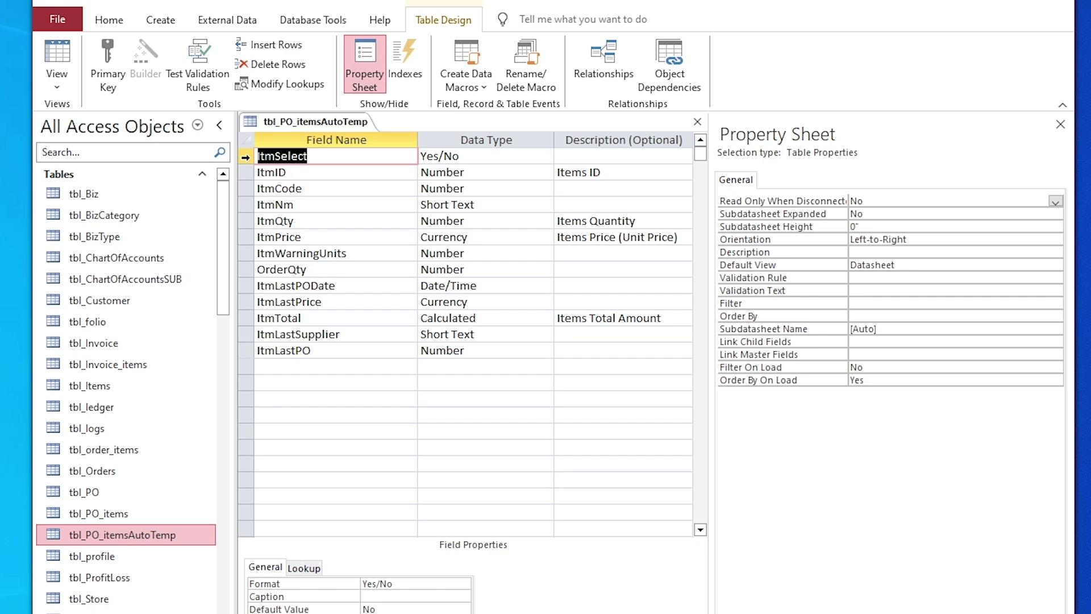
pyautogui.click(338, 152)
pyautogui.rightClick(337, 123)
pyautogui.click(378, 154)
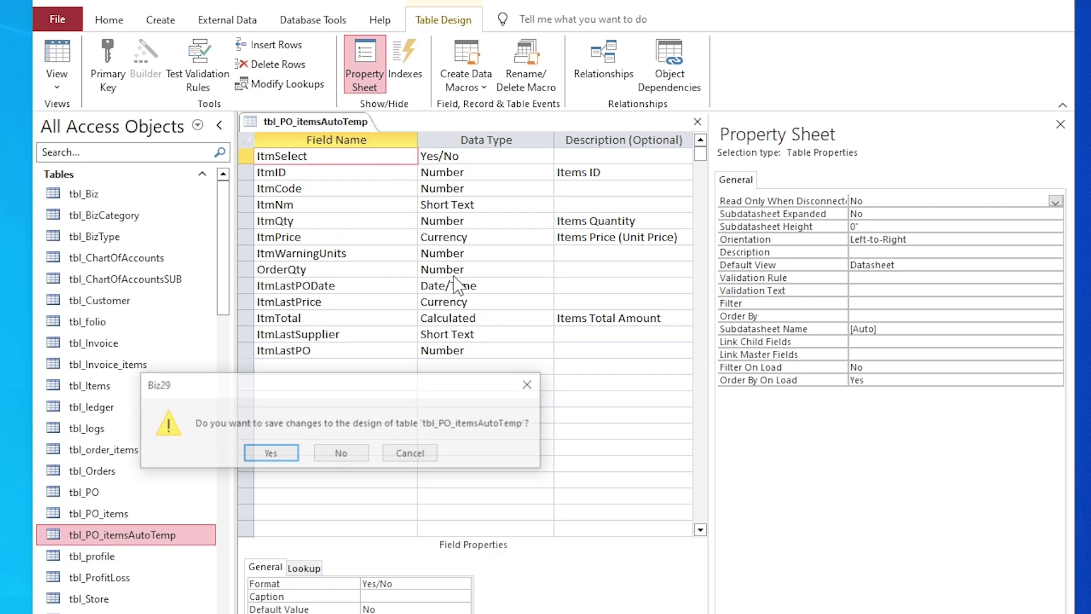
pyautogui.click(269, 454)
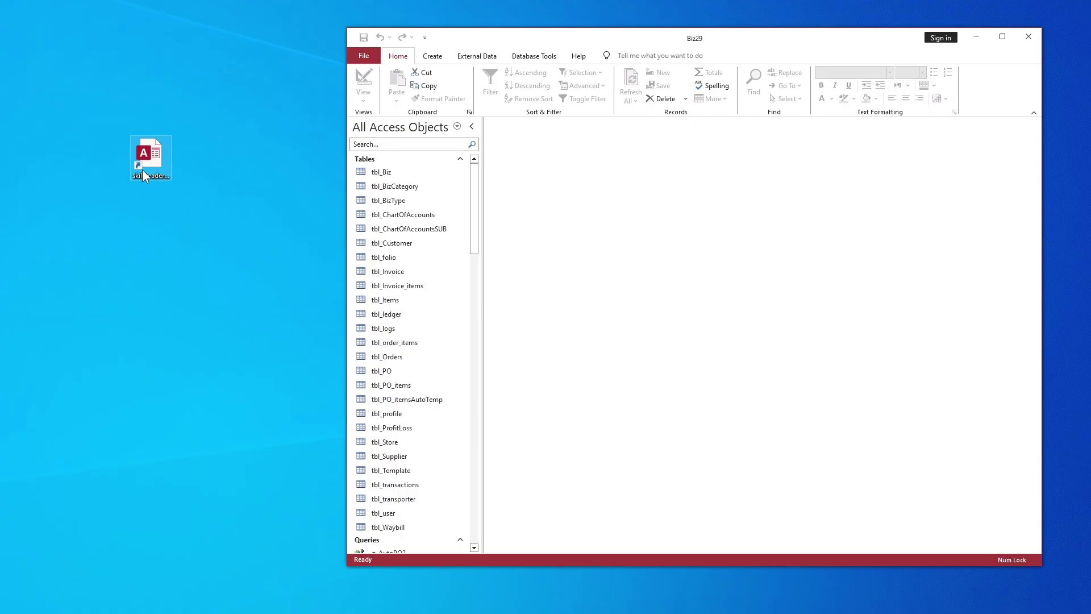
# Step: Open the Addon database and select q_AutoPO1-3, q_AutoPOGenerate, q_Stock and frm_POAuto
pyautogui.click(147, 161)
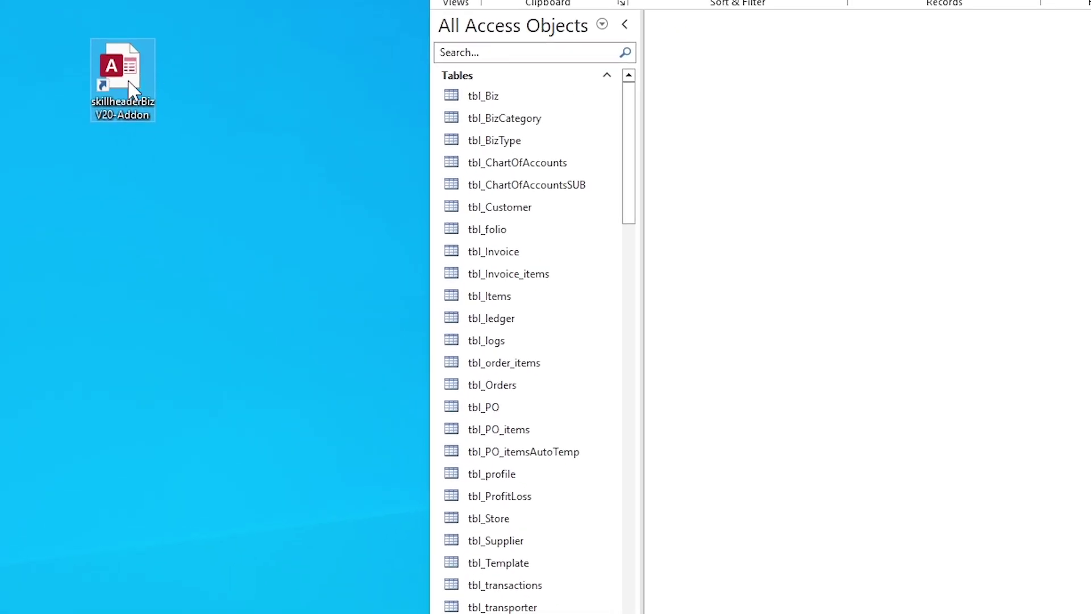
pyautogui.doubleClick(132, 90)
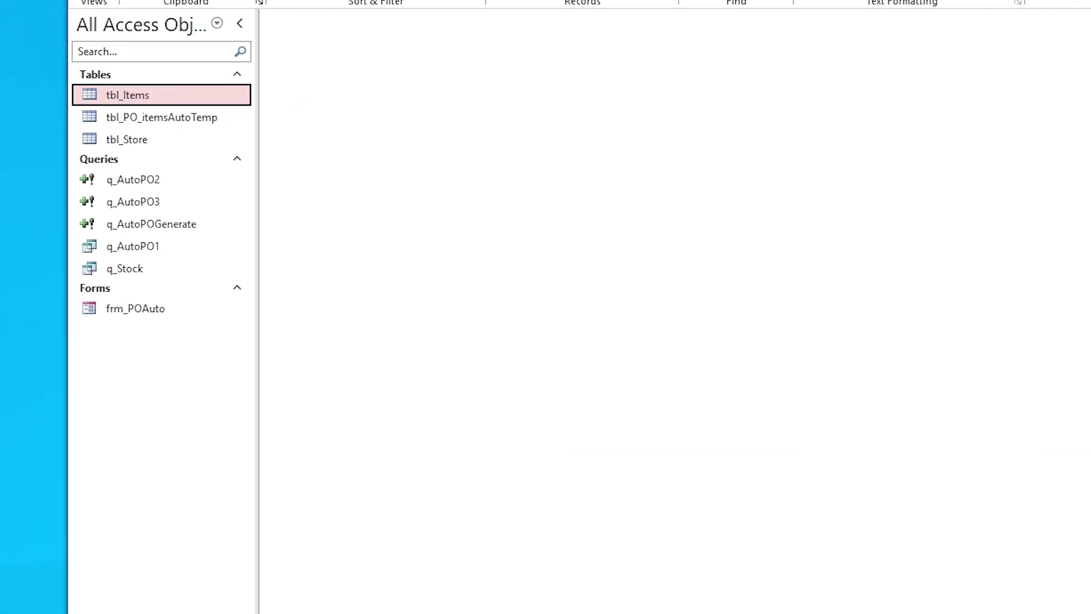
pyautogui.keyDown('shift'); pyautogui.click(140, 142); pyautogui.keyUp('shift')
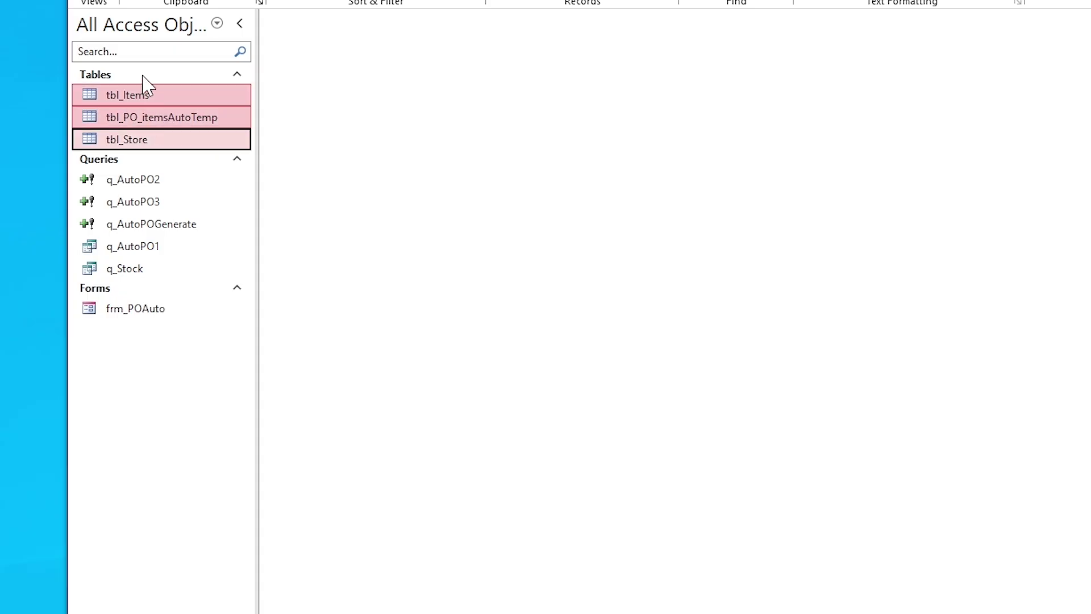
pyautogui.click(150, 183)
pyautogui.keyDown('shift'); pyautogui.click(147, 223); pyautogui.keyUp('shift')
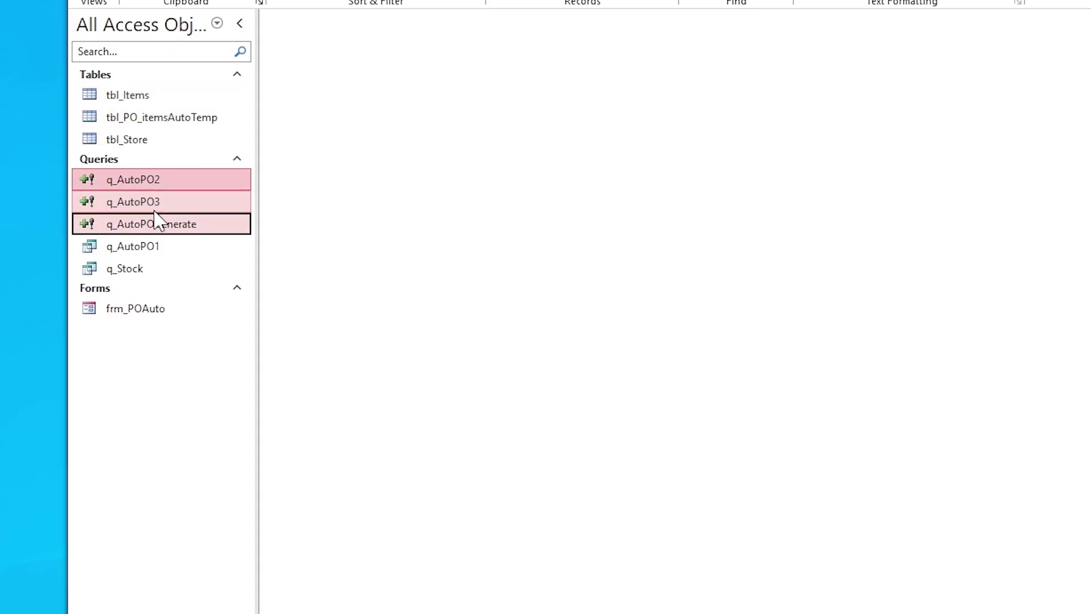
pyautogui.click(145, 249)
pyautogui.keyDown('shift'); pyautogui.click(139, 272); pyautogui.keyUp('shift')
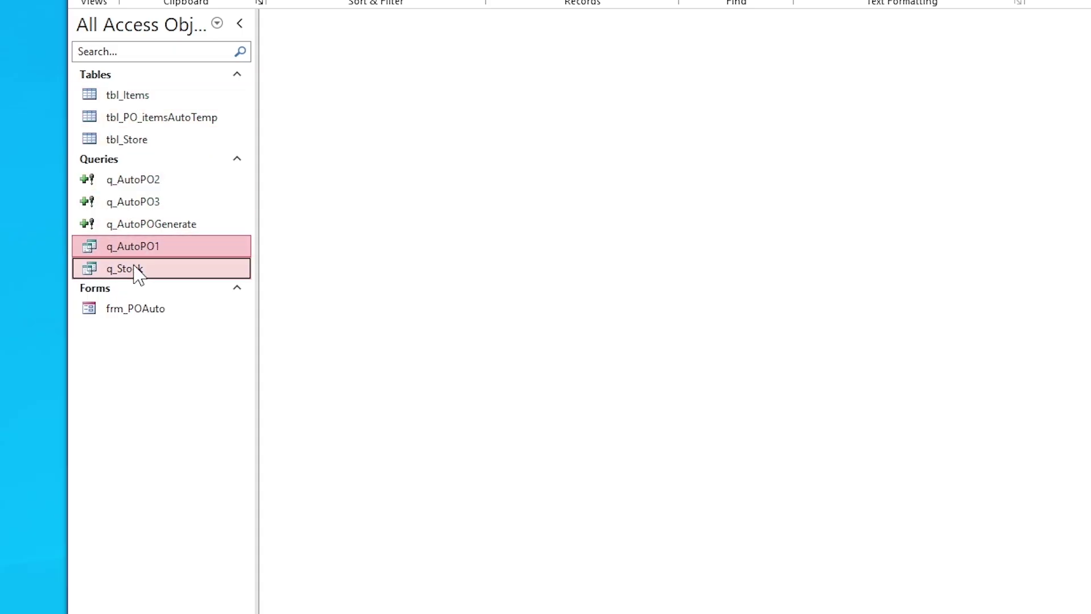
pyautogui.click(143, 311)
pyautogui.click(149, 180)
pyautogui.keyDown('shift'); pyautogui.click(133, 306); pyautogui.keyUp('shift')
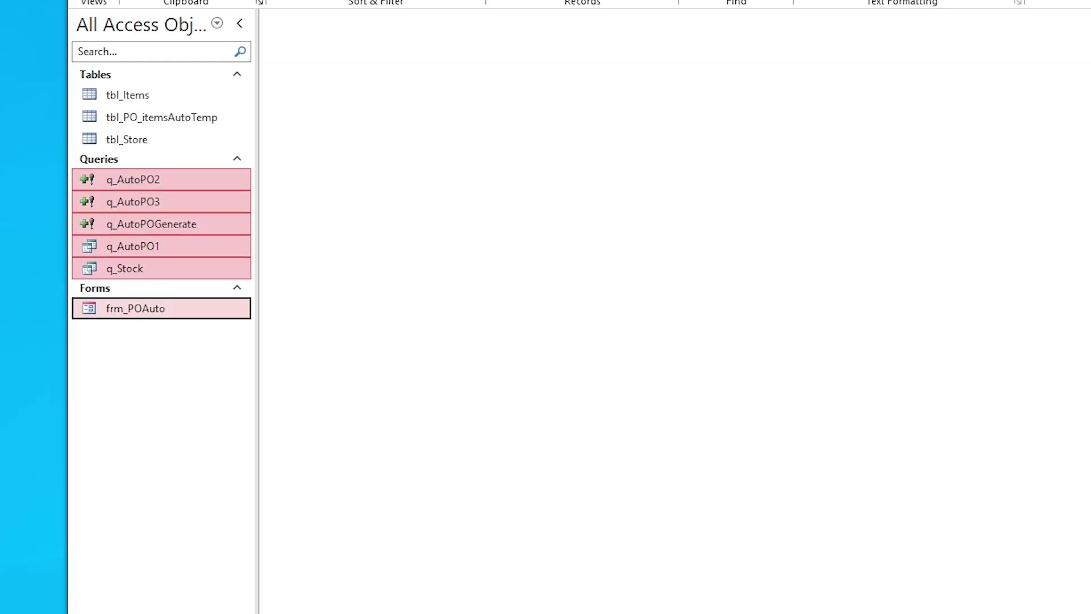
# Step: Paste the copied queries and frm_POAuto into Biz29, replacing the existing objects
pyautogui.click(398, 280)
pyautogui.hotkey('ctrl', 'v')
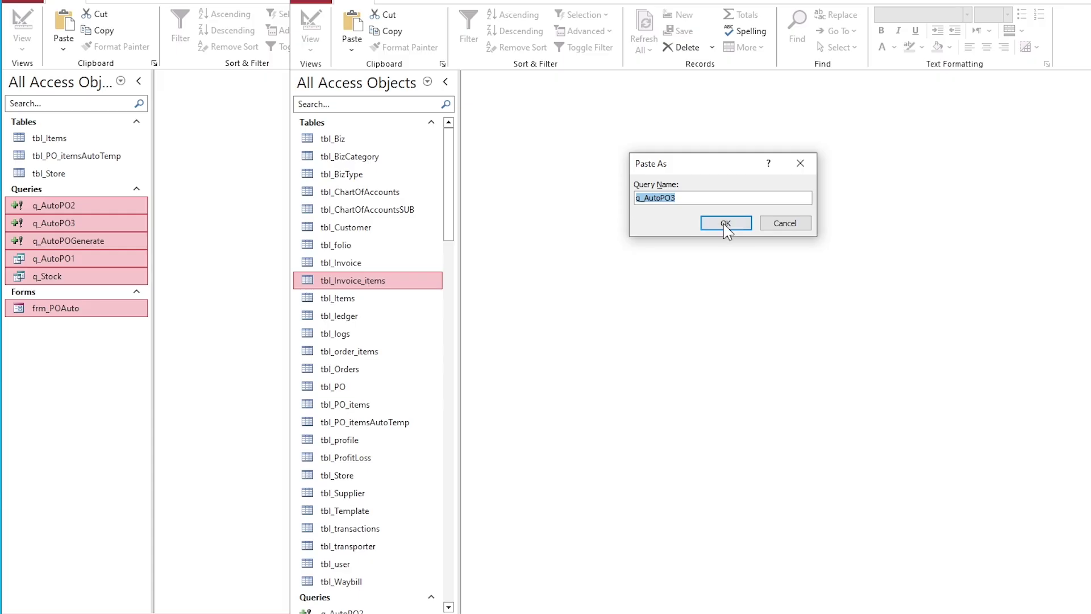
pyautogui.click(725, 223)
pyautogui.click(710, 222)
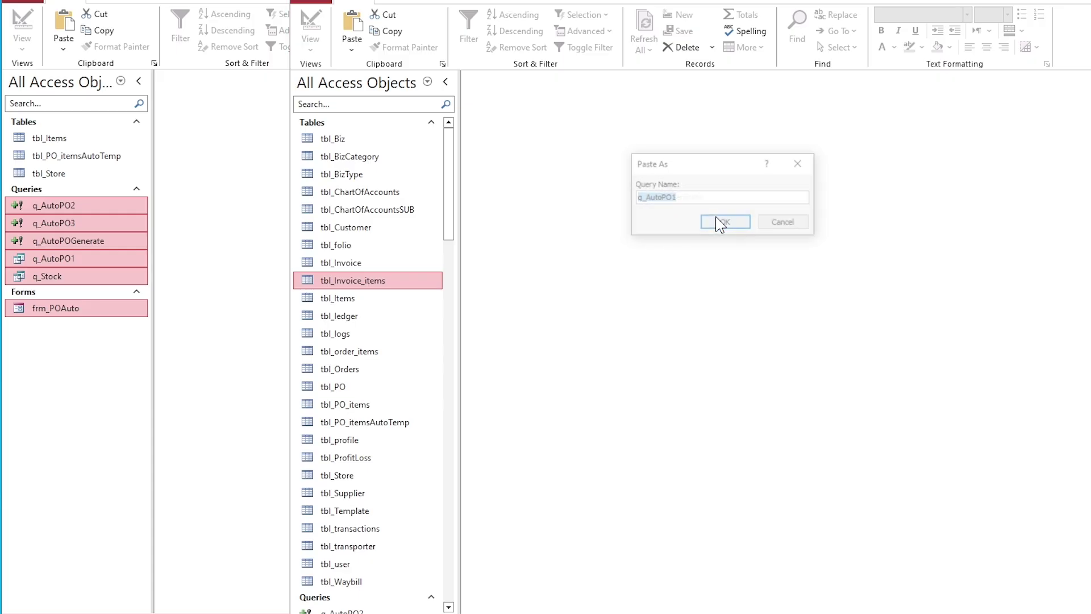
pyautogui.click(715, 223)
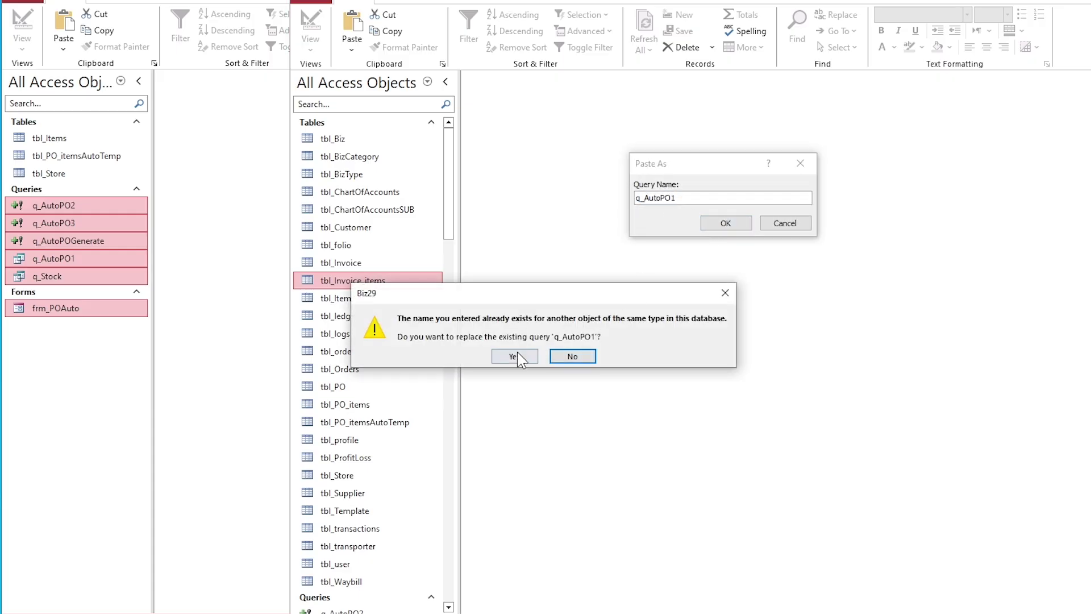
pyautogui.click(514, 355)
pyautogui.click(723, 223)
pyautogui.click(513, 356)
pyautogui.click(719, 223)
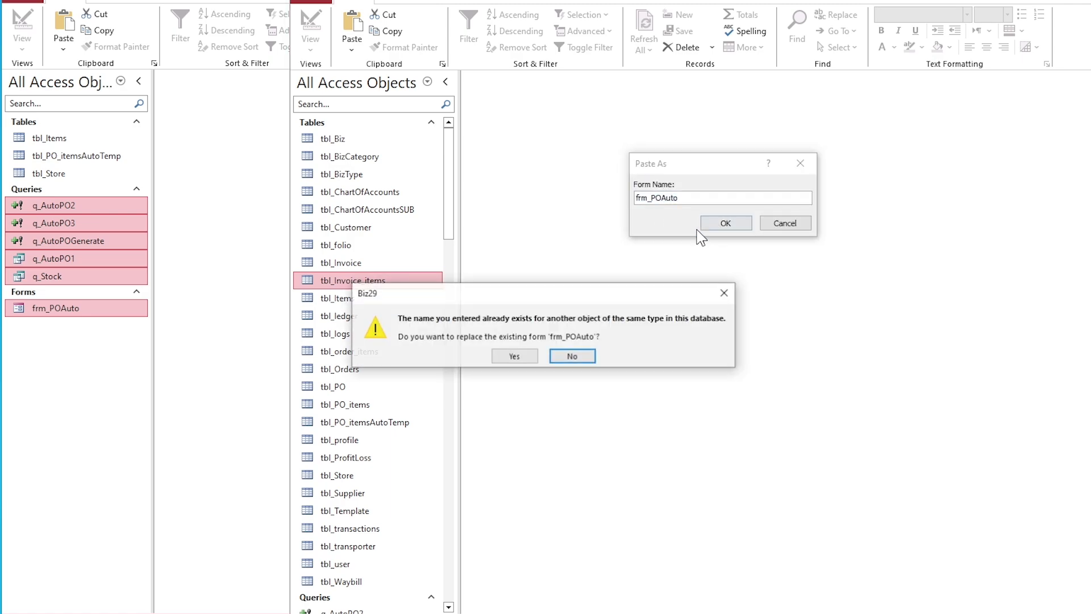
pyautogui.click(517, 356)
pyautogui.click(706, 224)
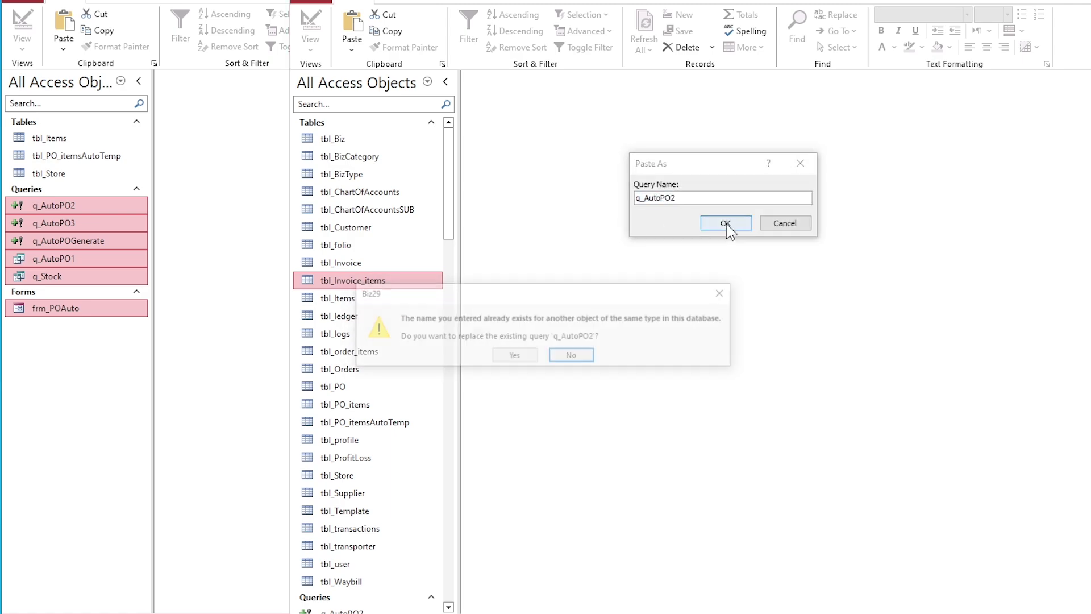
pyautogui.click(514, 356)
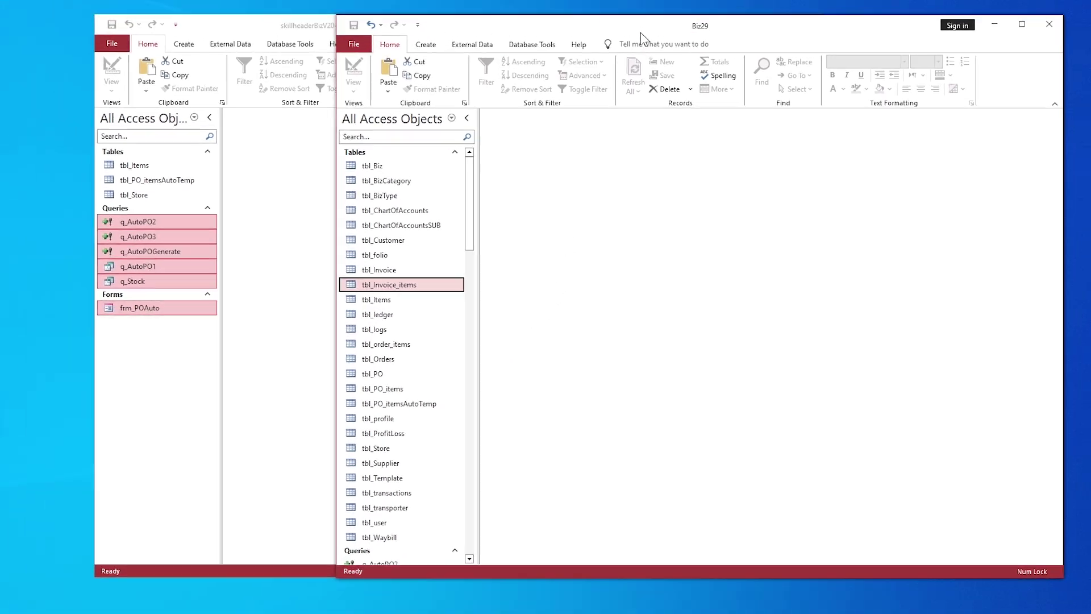
# Step: Maximize Biz29 and run Compact and Repair Database
pyautogui.doubleClick(640, 33)
pyautogui.click(195, 33)
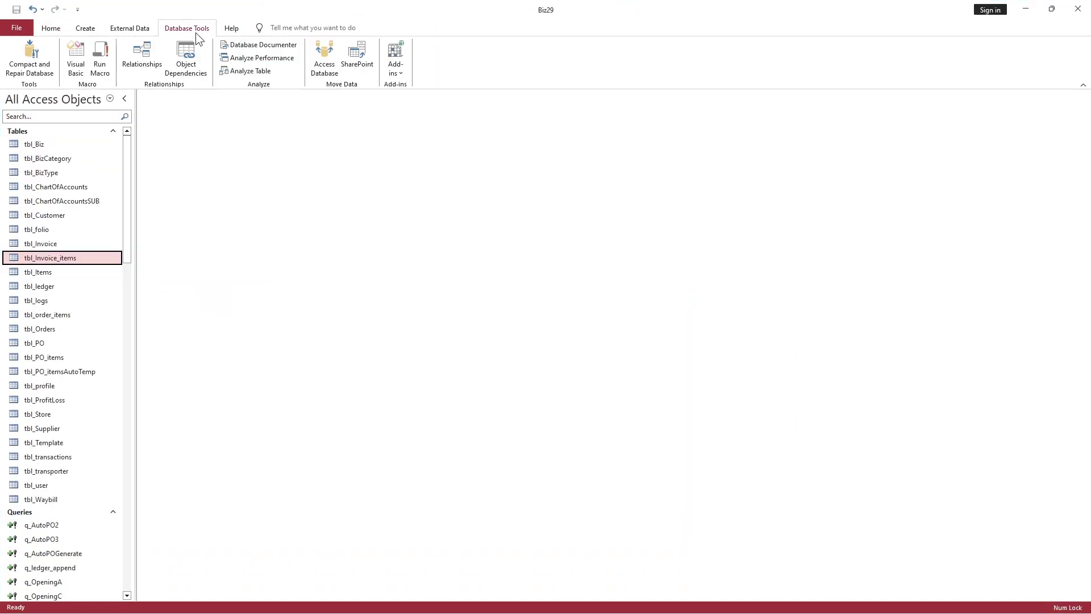
pyautogui.click(32, 57)
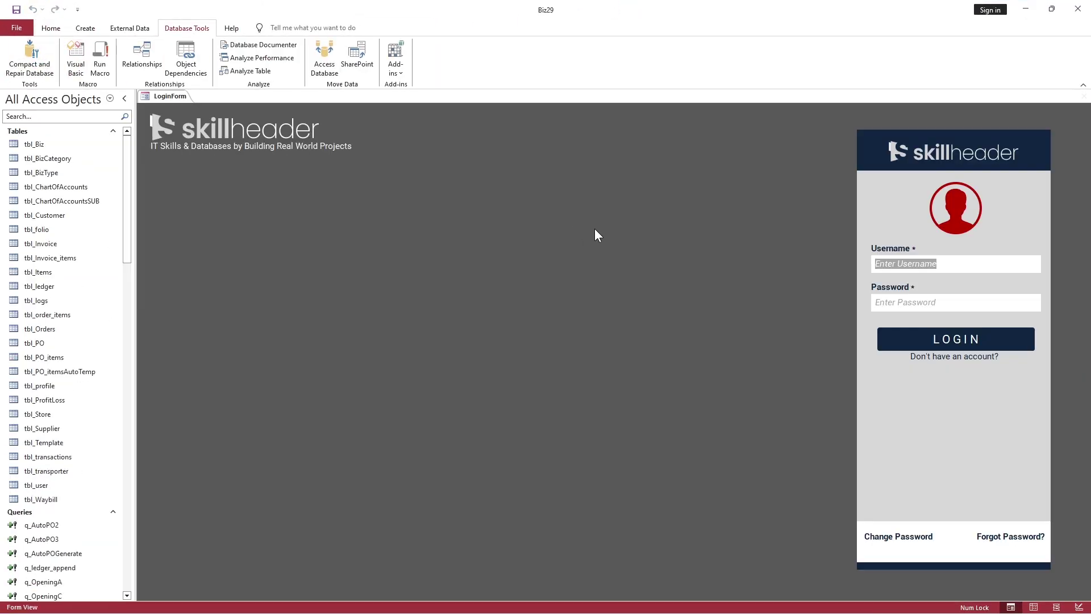
# Step: Sign back in on the login form with the admin username and password
pyautogui.write('admin')
pyautogui.press('Tab')
pyautogui.write('a')
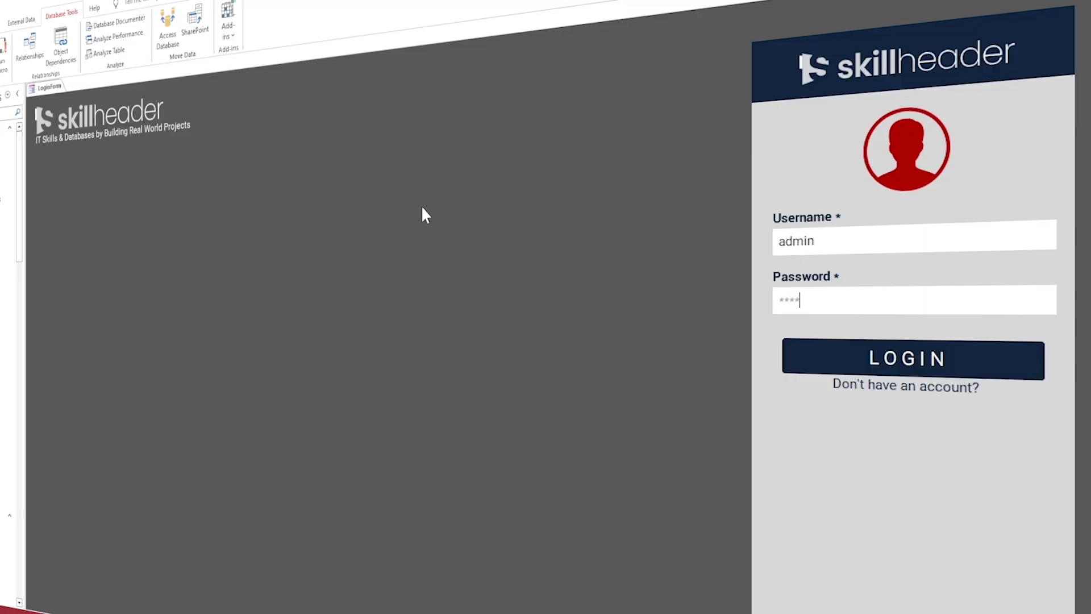
pyautogui.write('n')
pyautogui.press('Return')
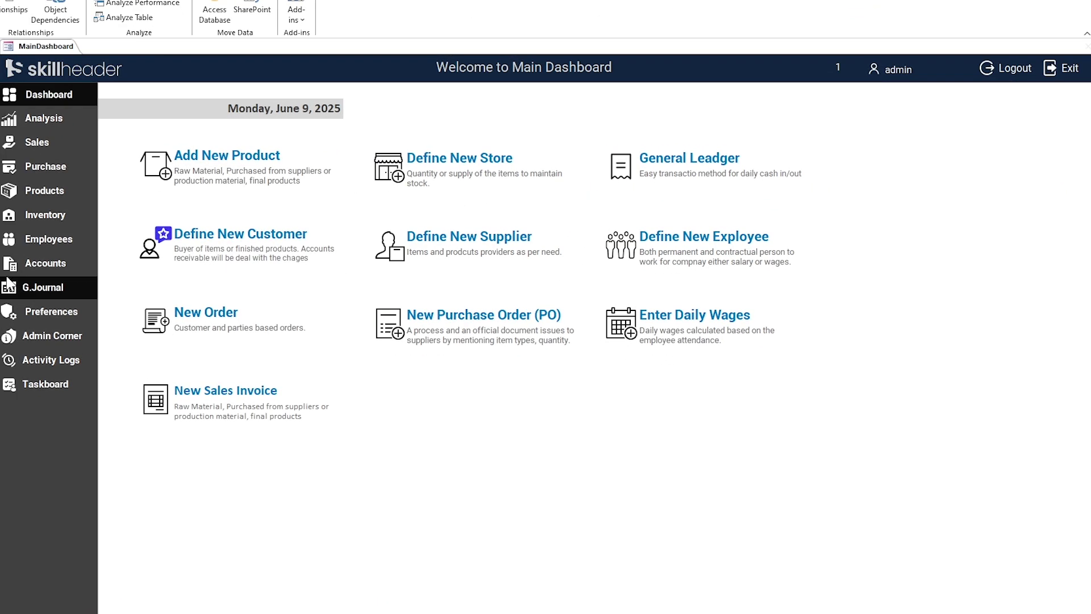
# Step: Rebuild the Auto PO list from Inventory, yielding four low-stock items totalling 5594
pyautogui.click(22, 216)
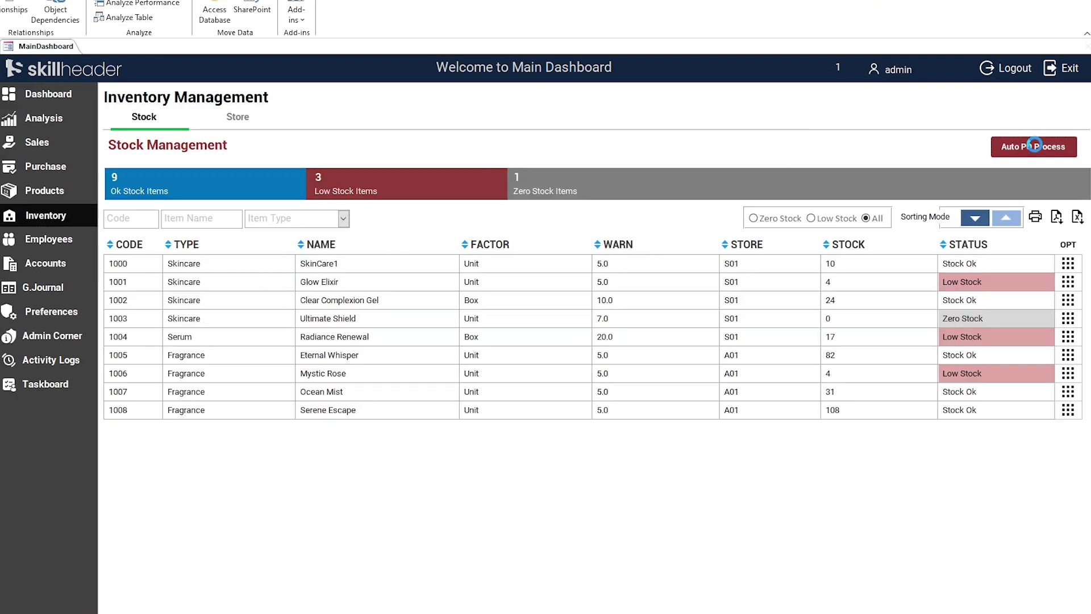
pyautogui.click(1035, 145)
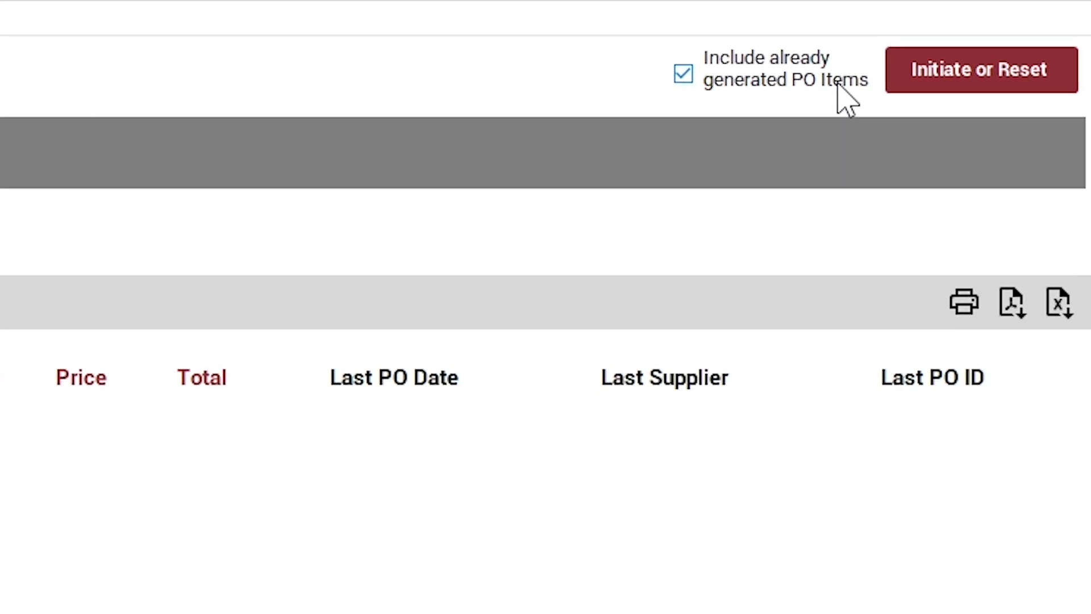
pyautogui.click(910, 84)
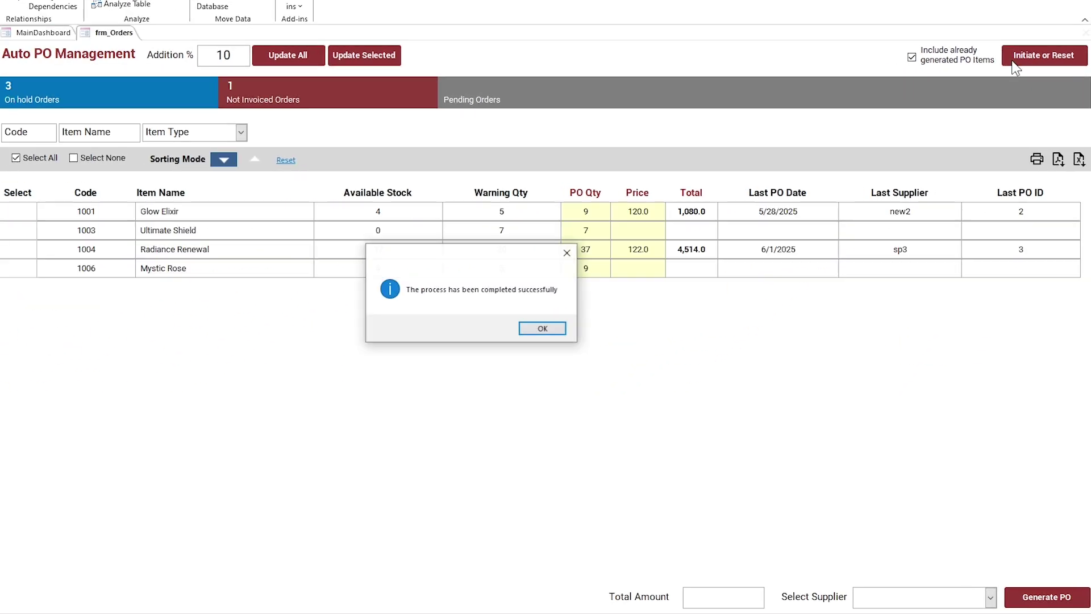
pyautogui.click(539, 333)
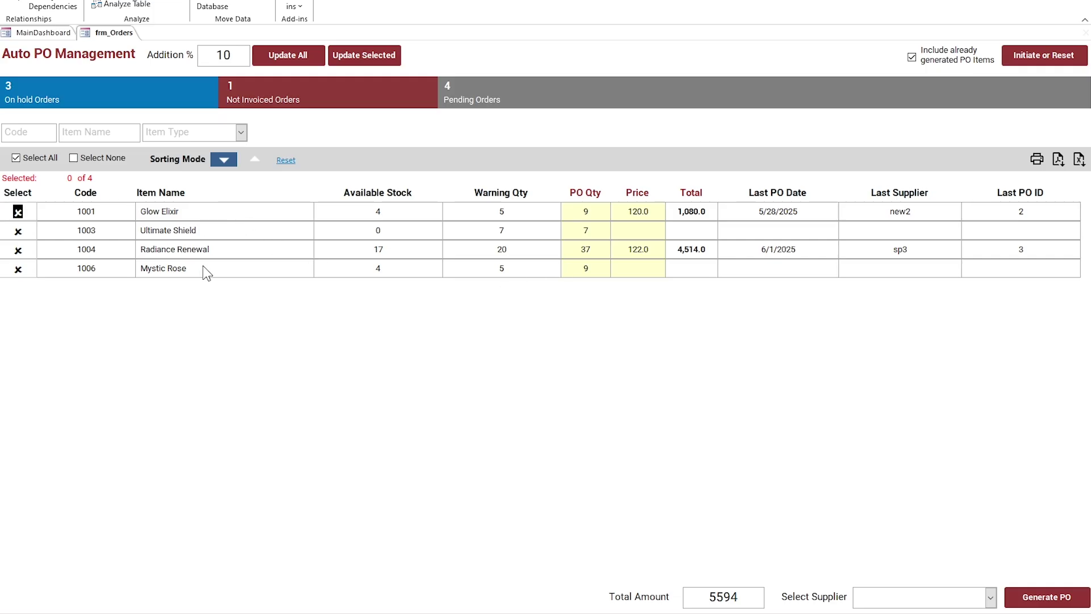
# Step: Open tbl_Items to check Glow Elixir's POStatus, then close the table
pyautogui.click(100, 250)
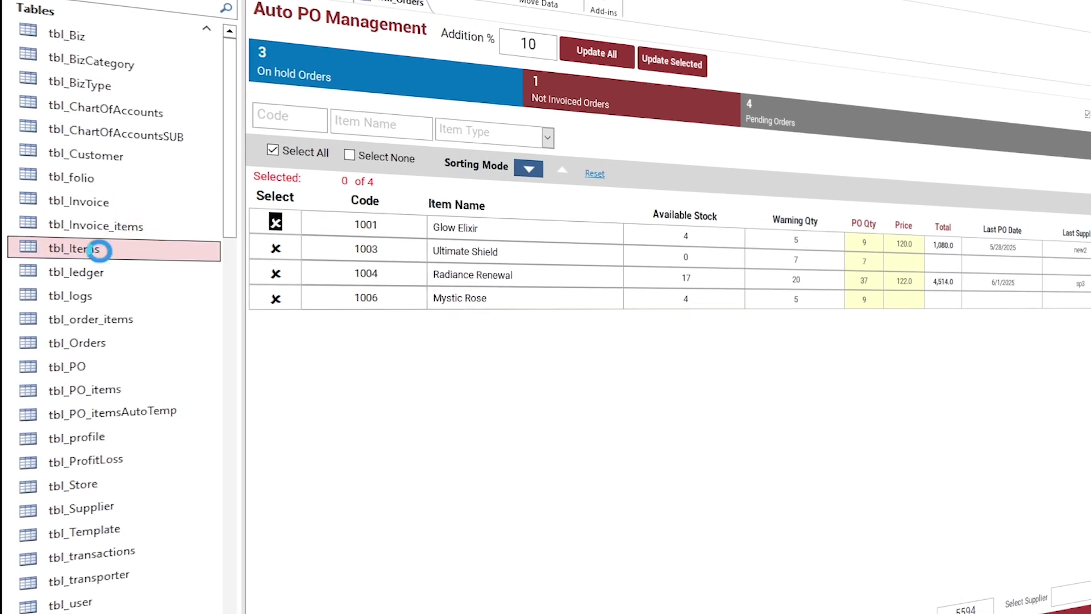
pyautogui.doubleClick(100, 250)
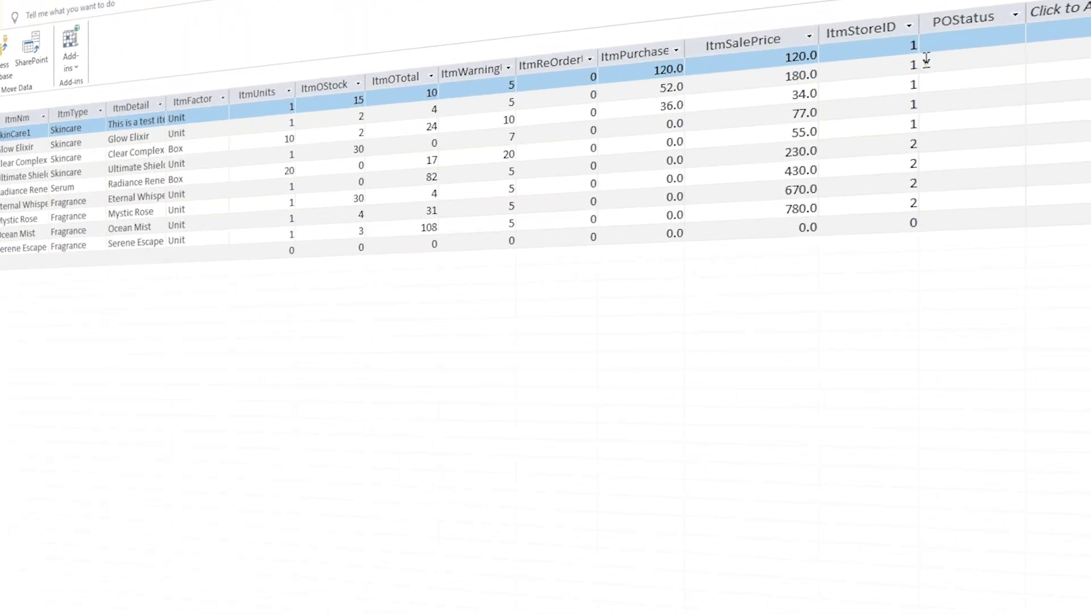
pyautogui.click(926, 61)
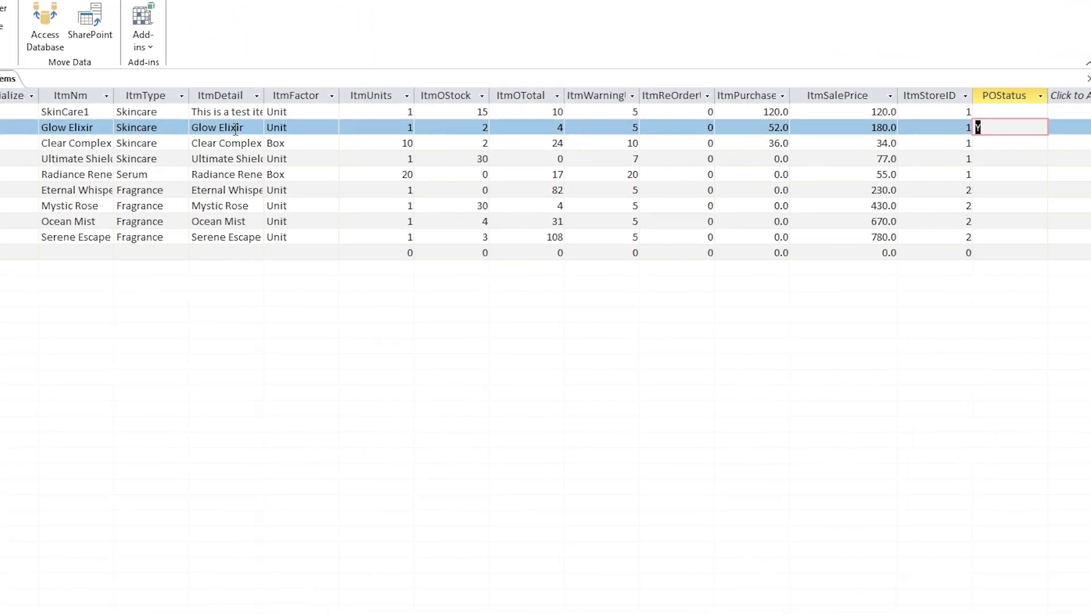
pyautogui.moveTo(100, 126); pyautogui.dragTo(41, 127)
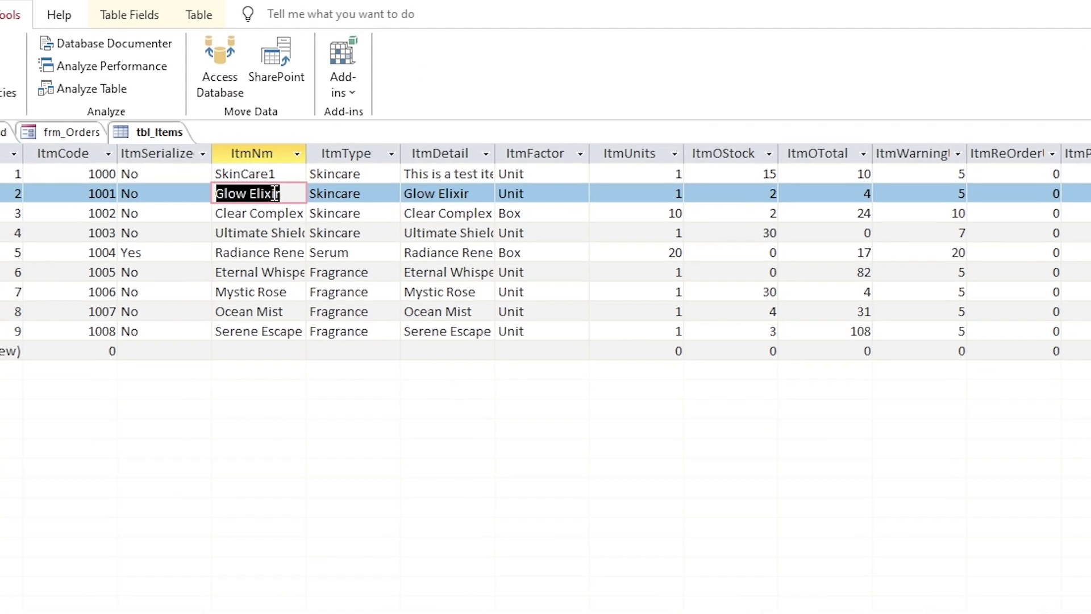
pyautogui.rightClick(8, 79)
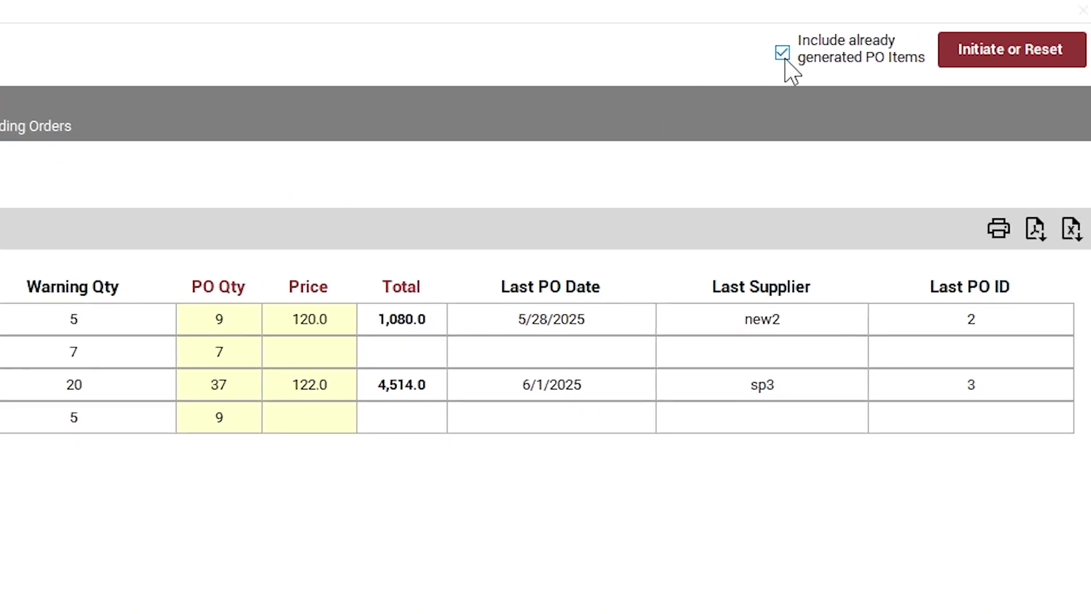
# Step: Exclude already generated PO items and reset the Auto PO list to three items totalling 4514
pyautogui.click(782, 53)
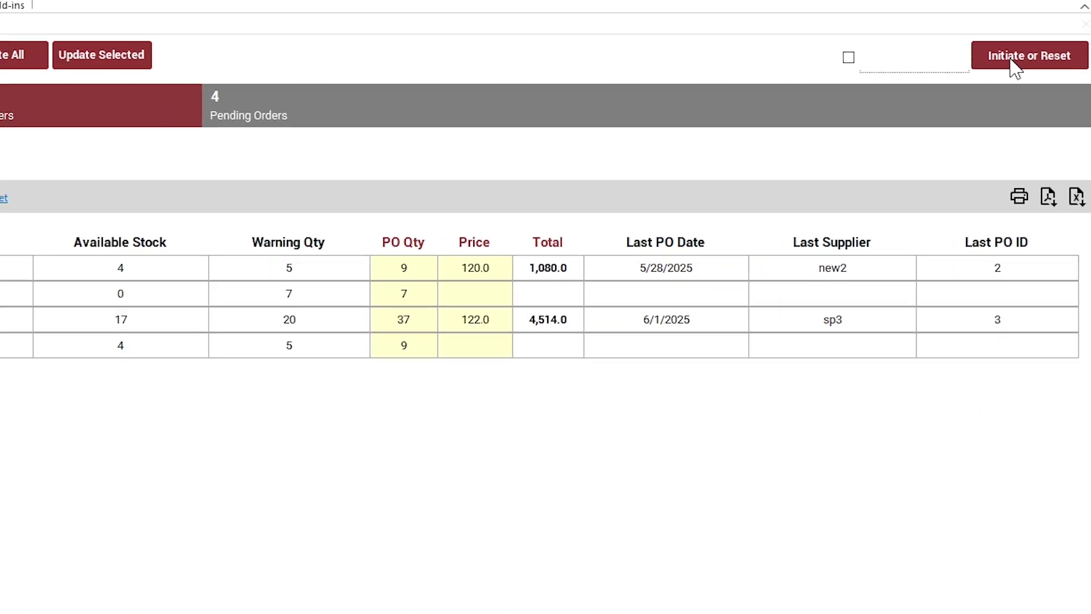
pyautogui.click(991, 57)
pyautogui.click(540, 333)
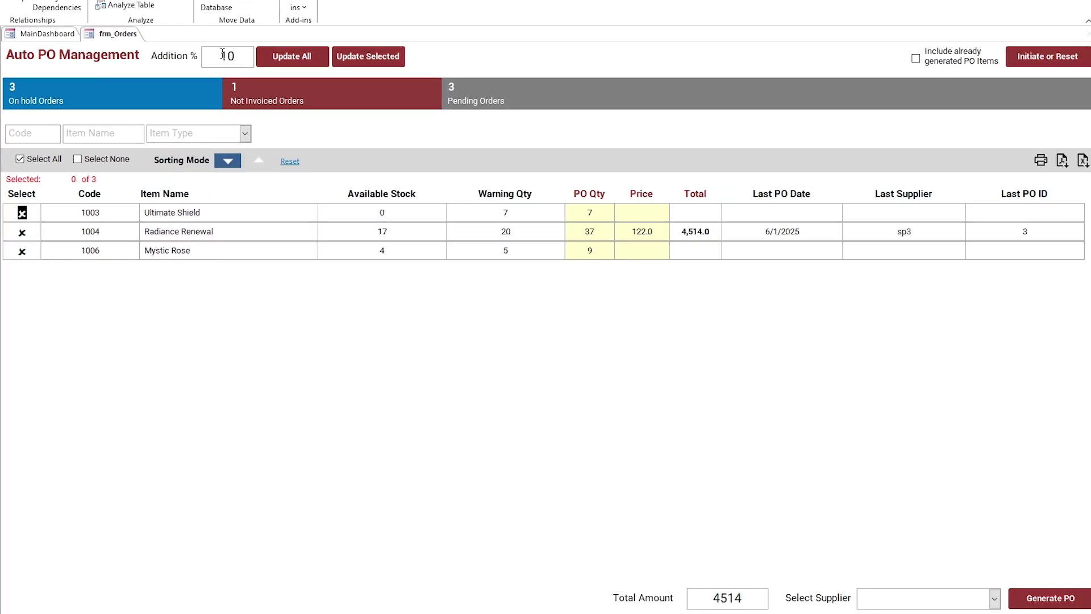
# Step: Apply a 30% addition and recalculate Radiance Renewal's PO Qty to 57, totalling 6,954
pyautogui.moveTo(222, 54); pyautogui.dragTo(248, 53)
pyautogui.click(312, 58)
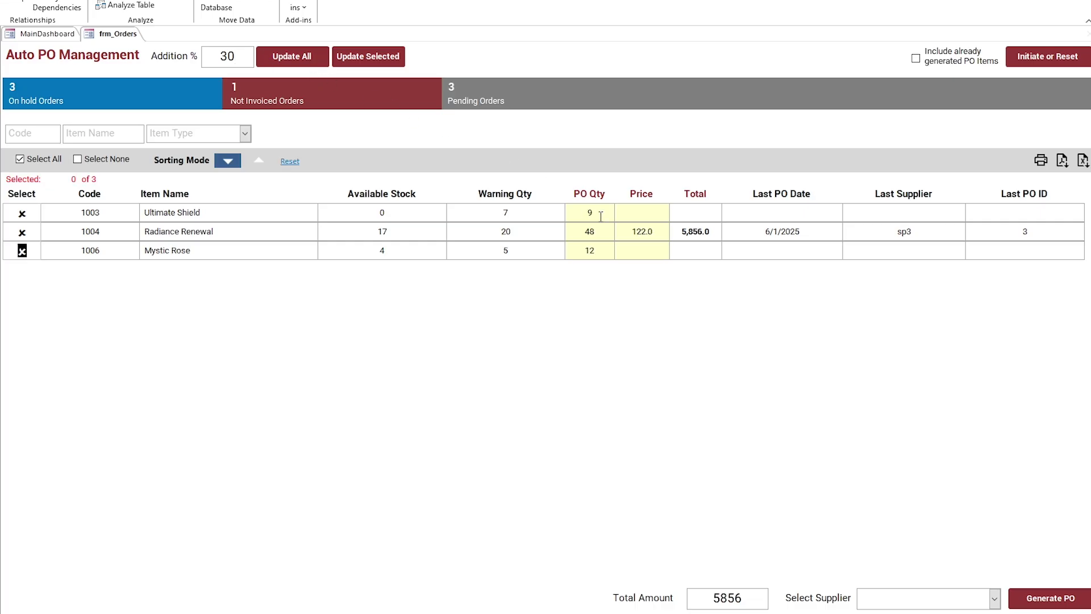
pyautogui.moveTo(605, 249); pyautogui.dragTo(576, 250)
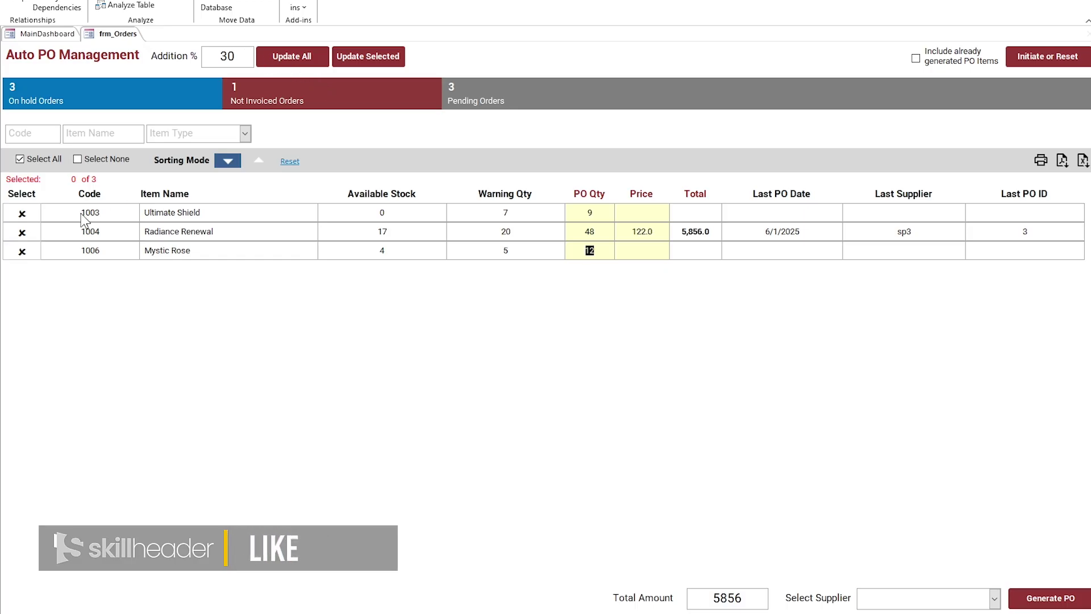
pyautogui.click(22, 231)
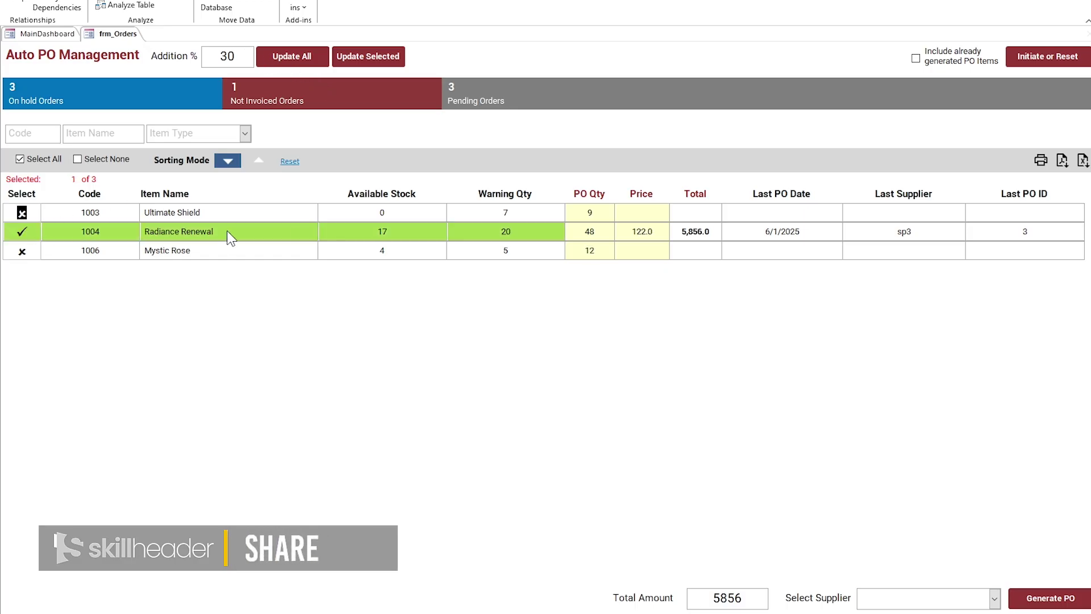
pyautogui.press('Tab')
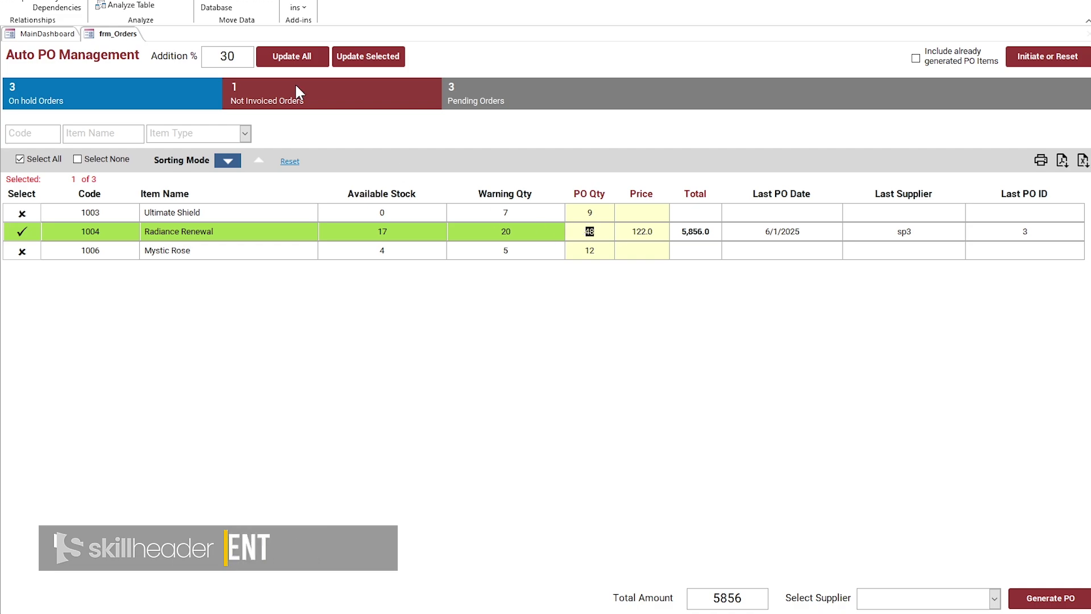
pyautogui.click(378, 56)
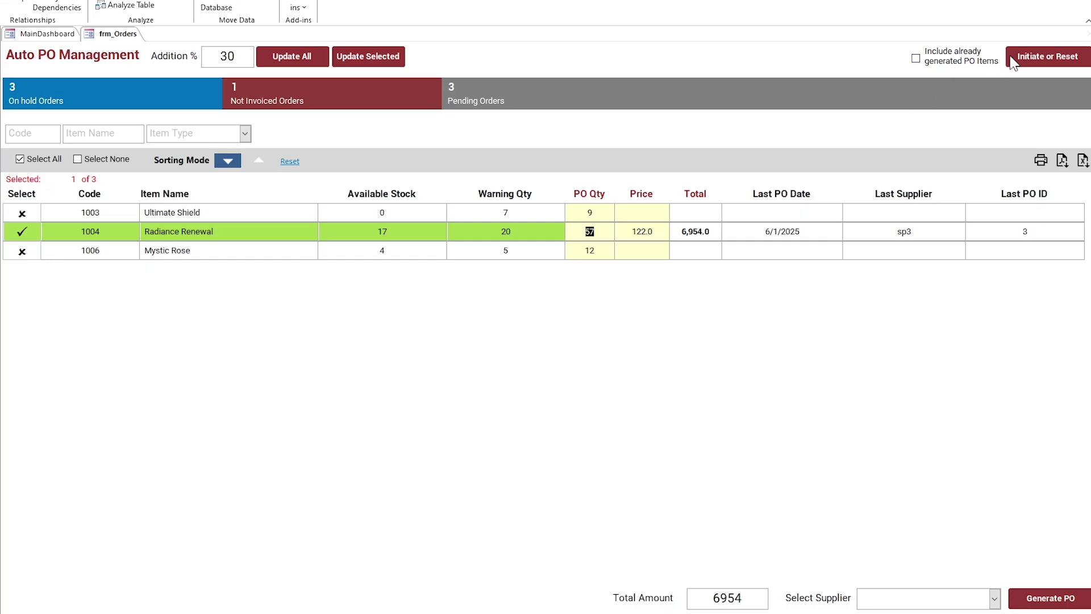
# Step: Include already generated PO items and reload the low-stock list with all four items
pyautogui.click(918, 56)
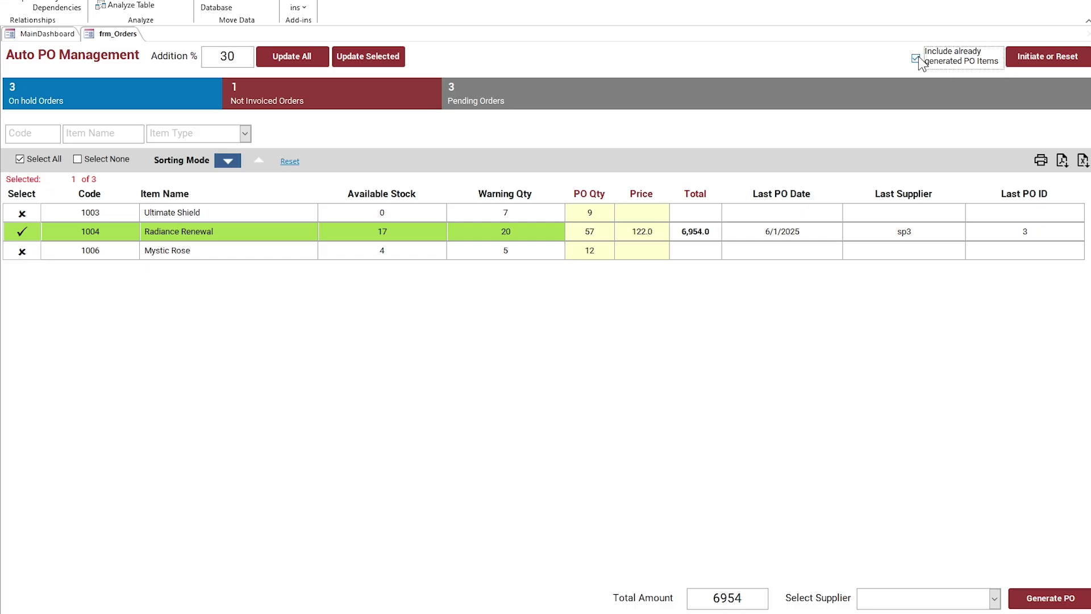
pyautogui.click(1020, 58)
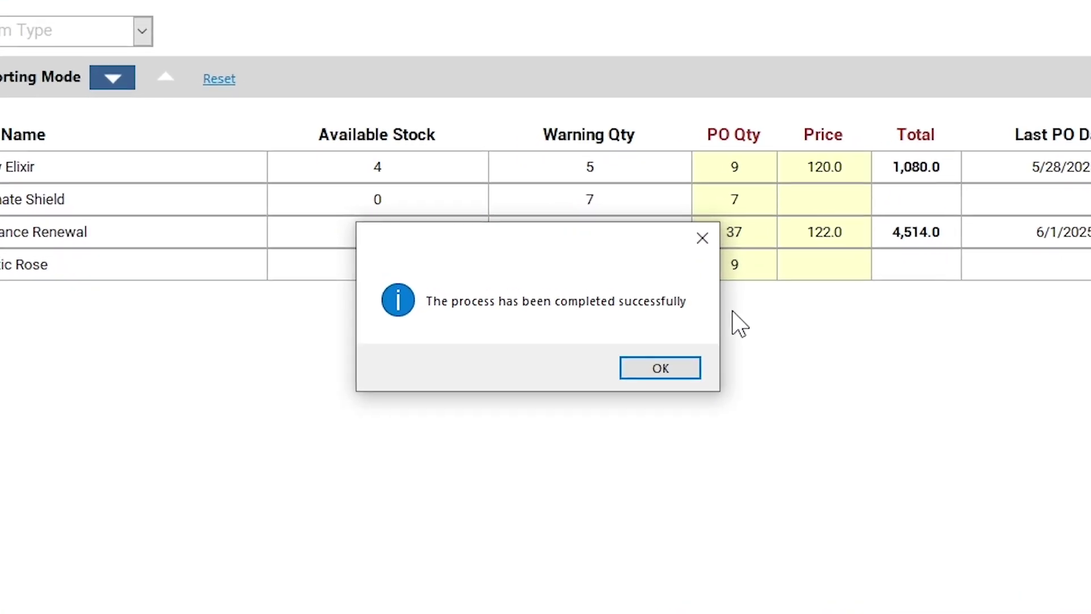
pyautogui.click(666, 369)
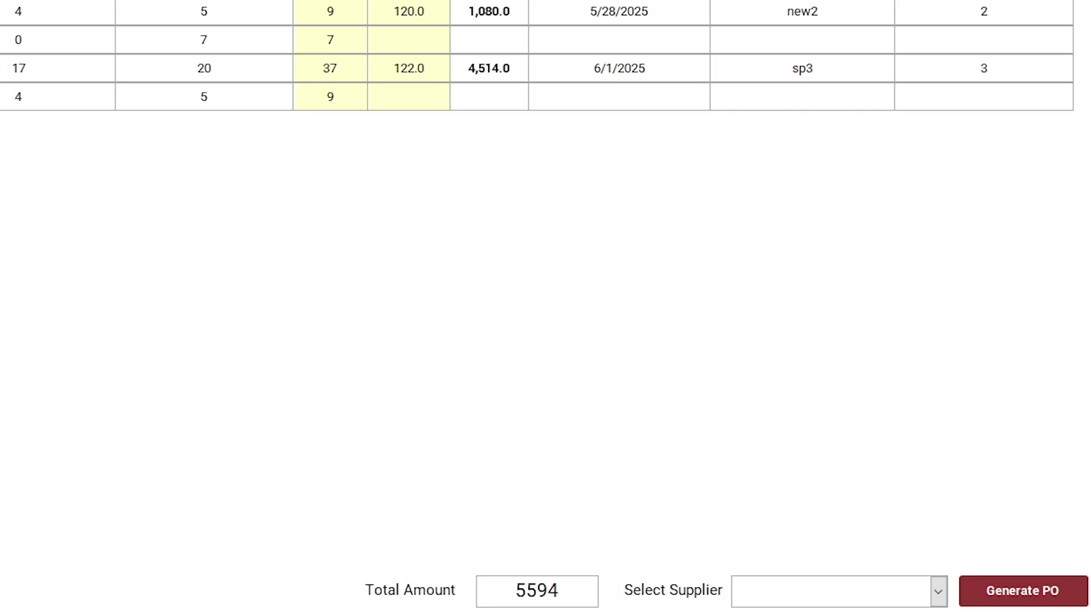
# Step: Choose sp3 as the supplier after clearing the missing-supplier and no-record warnings
pyautogui.click(1027, 591)
pyautogui.click(213, 183)
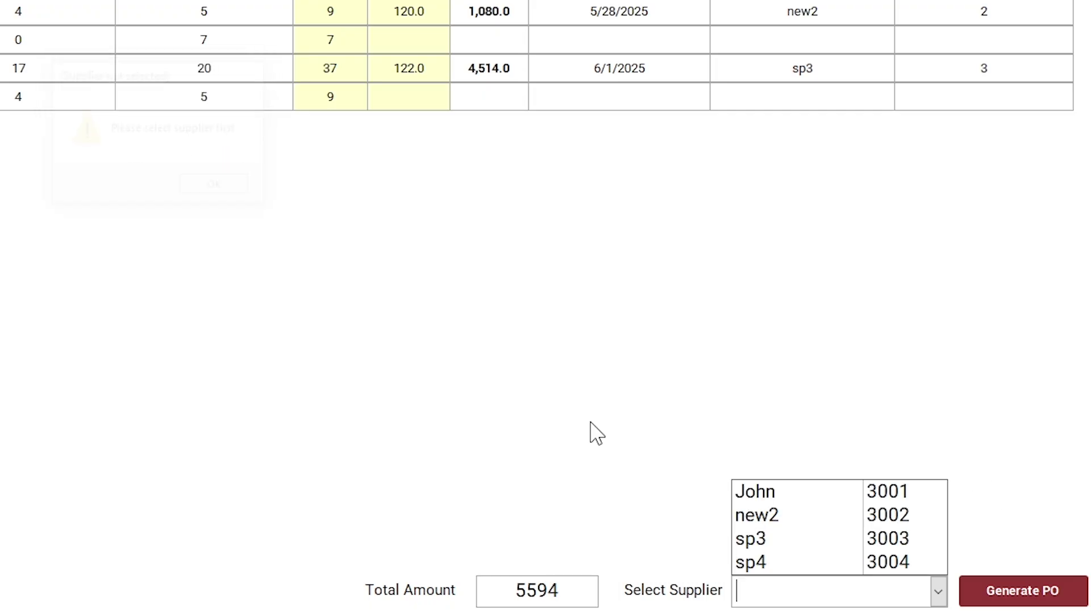
pyautogui.click(871, 545)
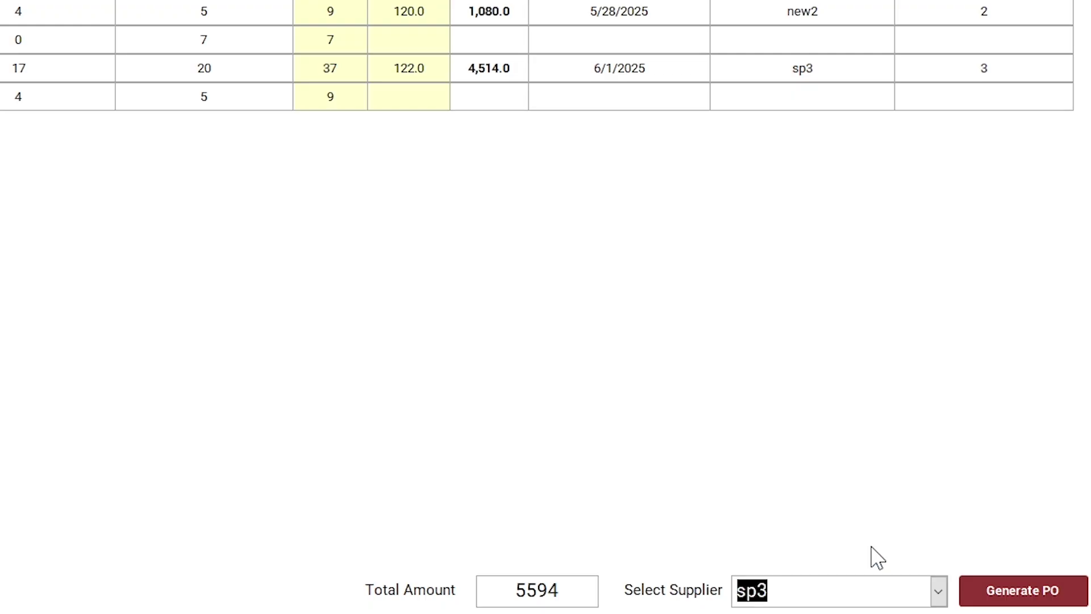
pyautogui.click(1014, 592)
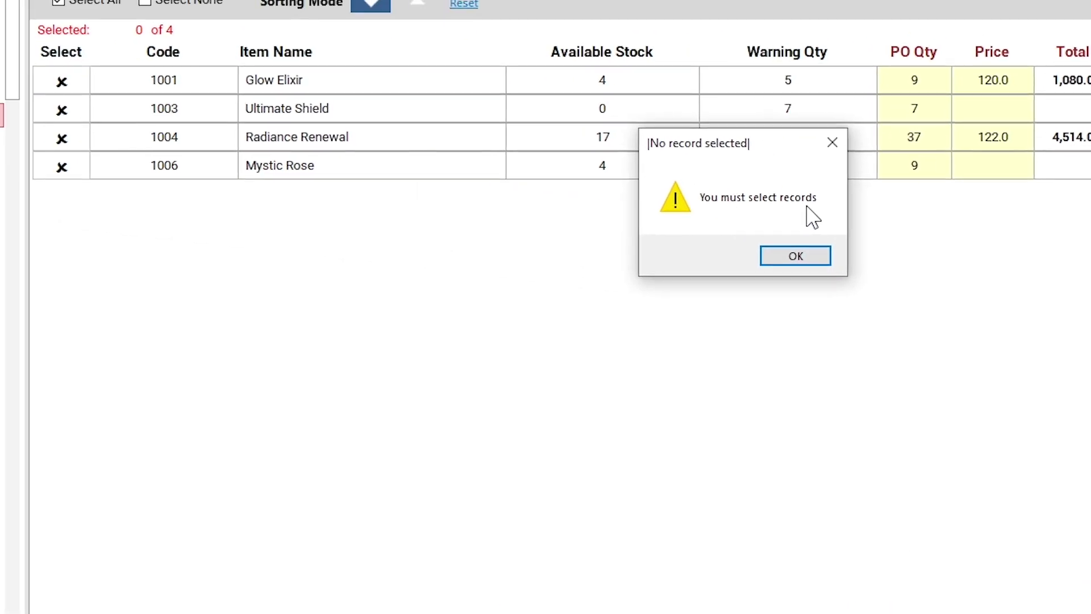
pyautogui.click(802, 258)
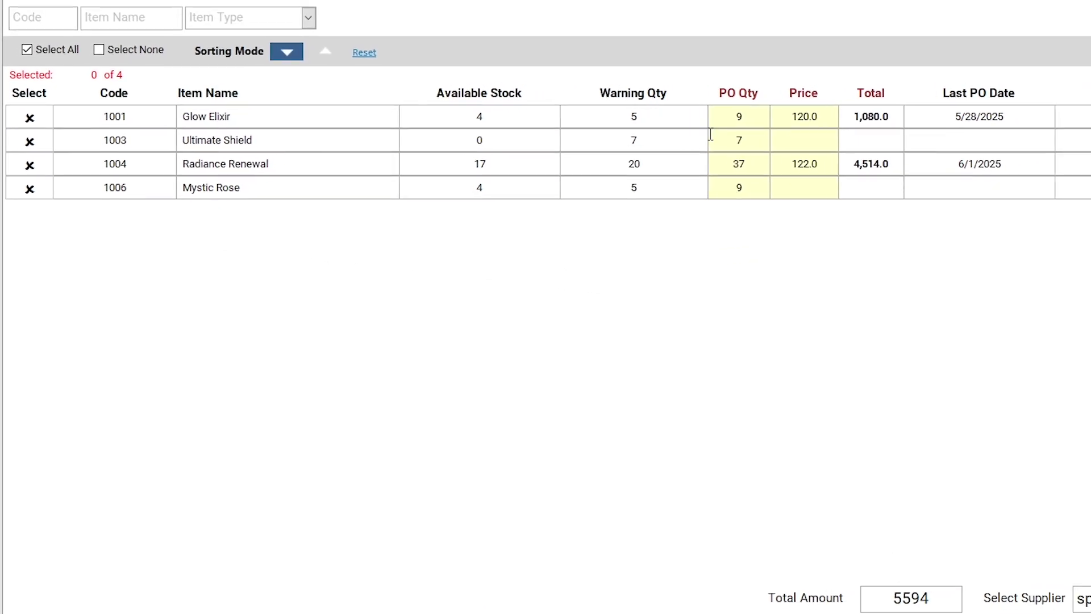
# Step: Tick Ultimate Shield and Radiance Renewal and try a PO, dismissing the quantity/price error
pyautogui.click(28, 138)
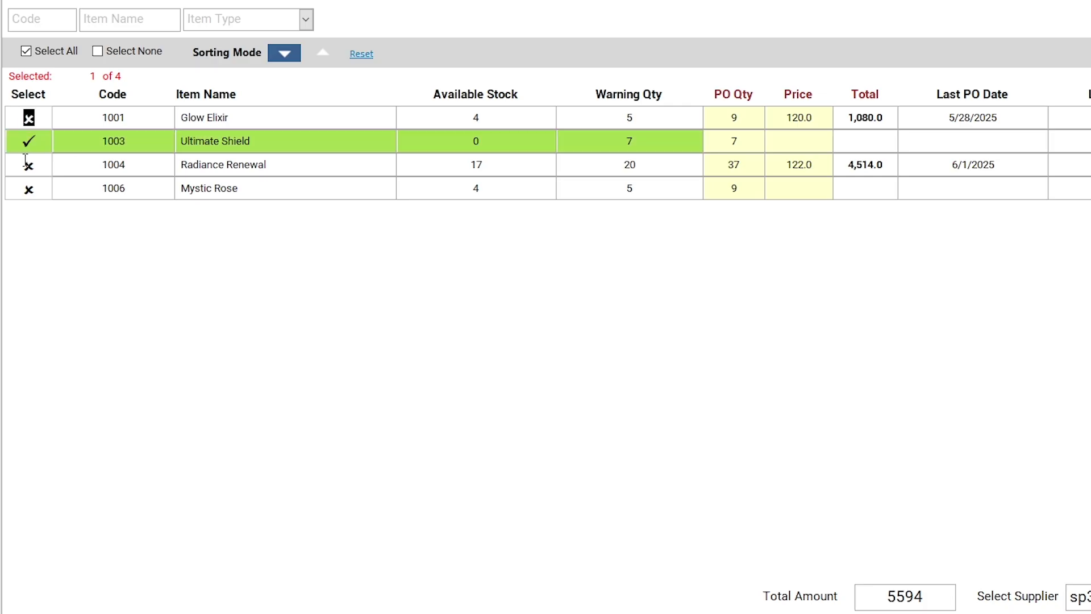
pyautogui.click(26, 164)
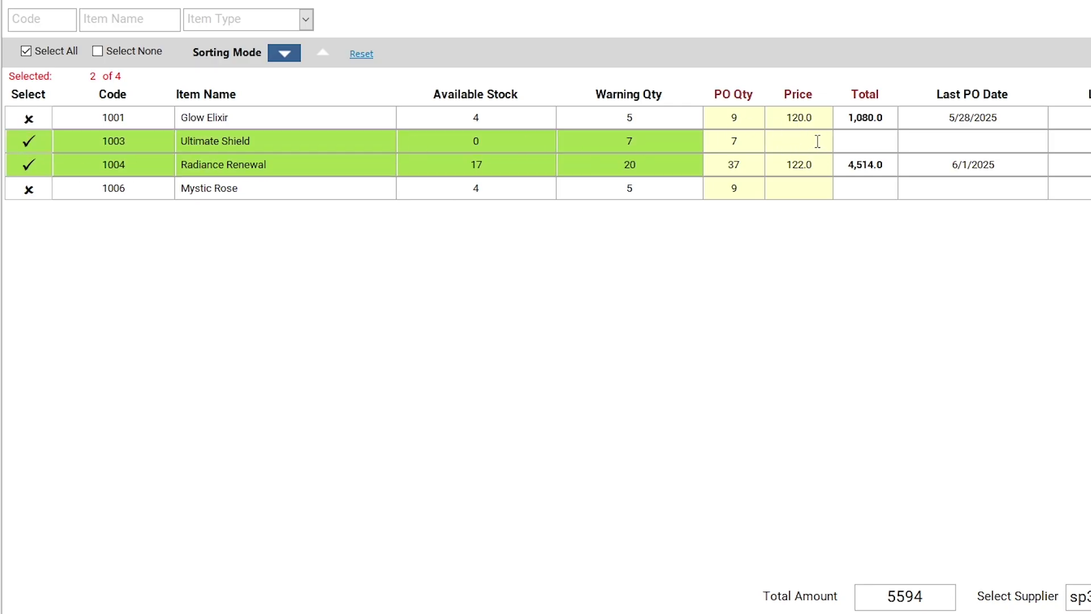
pyautogui.click(1025, 597)
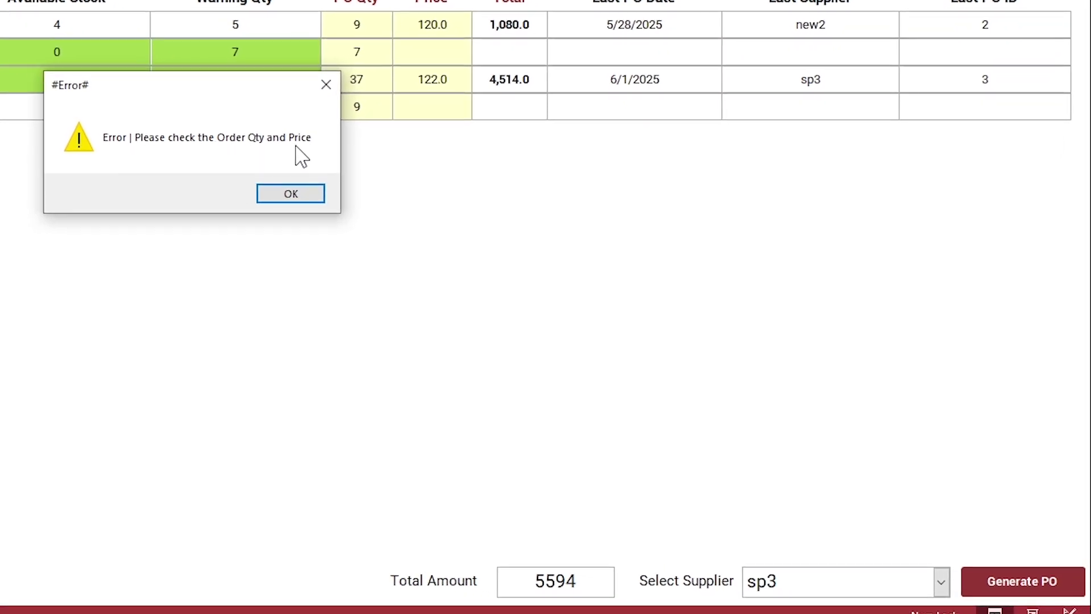
pyautogui.click(311, 199)
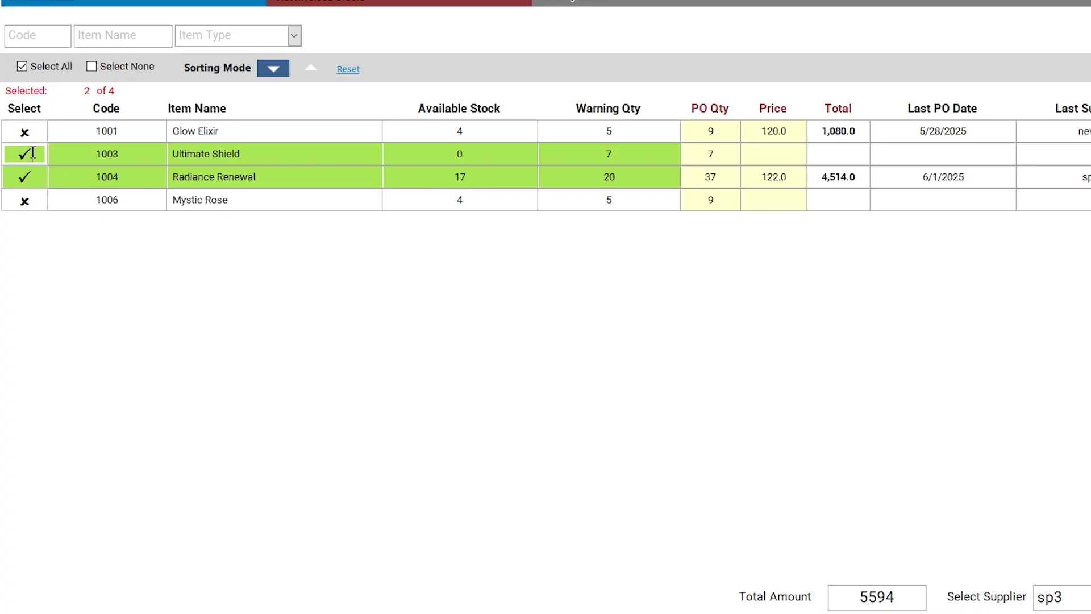
# Step: Swap Ultimate Shield for Glow Elixir and check prices of 120.0 and 122.0
pyautogui.click(23, 154)
pyautogui.click(25, 132)
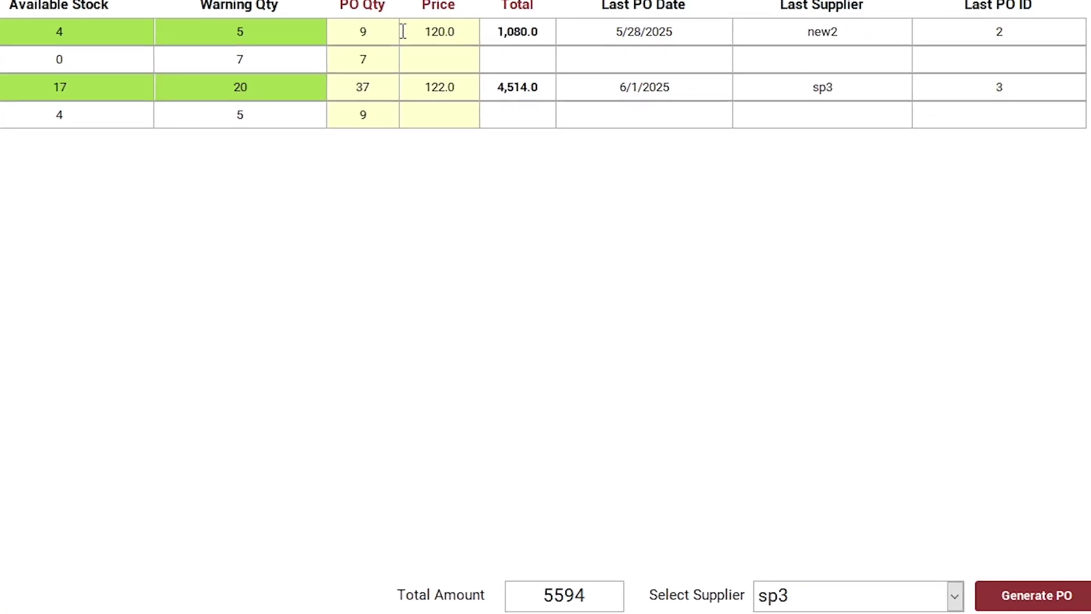
pyautogui.moveTo(745, 131); pyautogui.dragTo(824, 132)
pyautogui.click(394, 84)
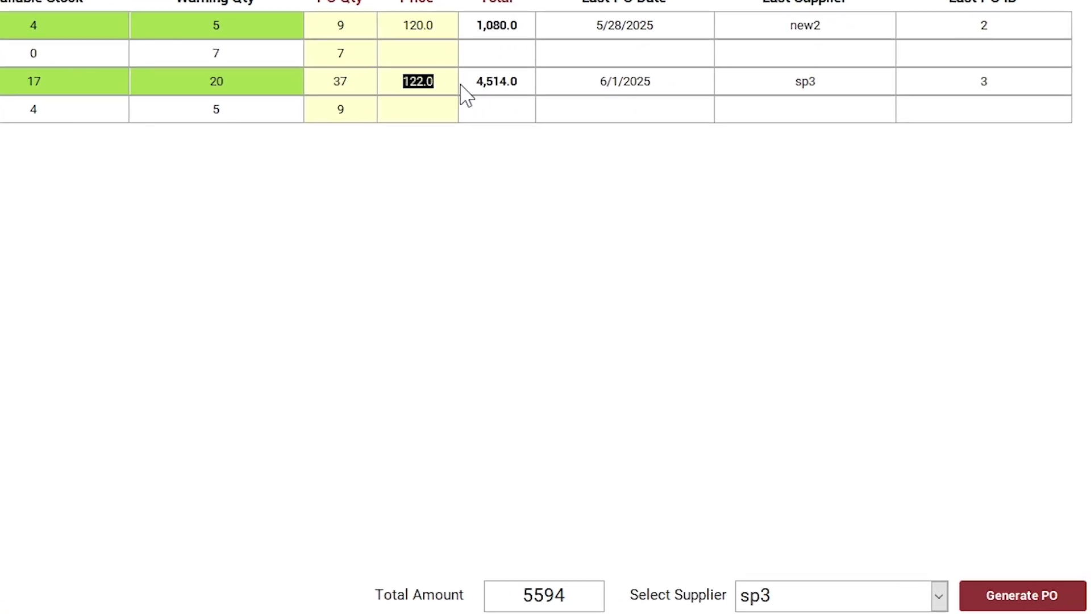
pyautogui.click(418, 84)
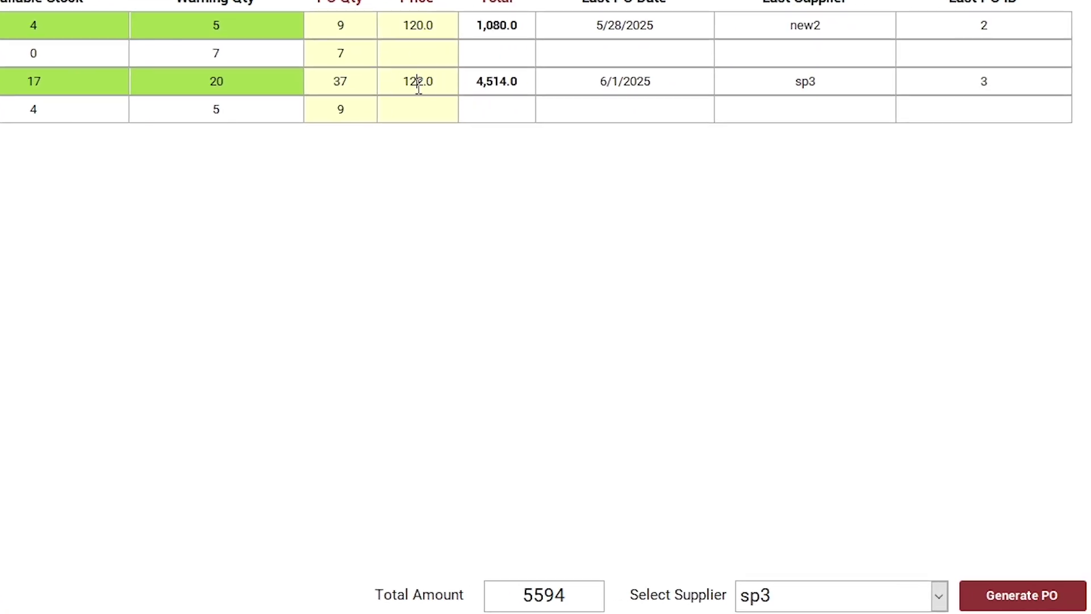
# Step: Generate and save purchase order 6 for sp3 with Glow Elixir and Radiance Renewal
pyautogui.click(997, 598)
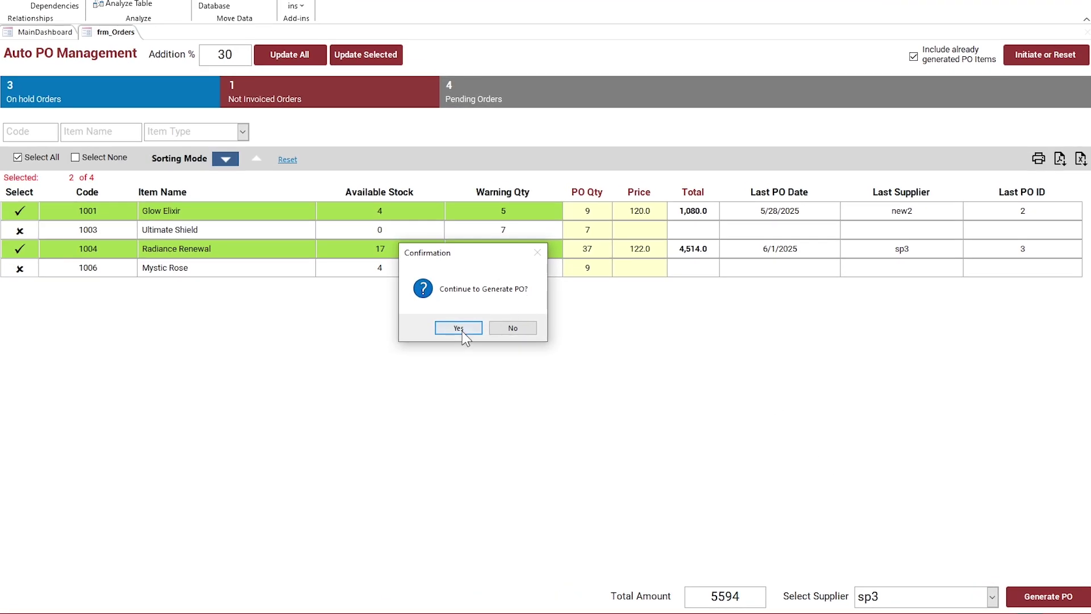
pyautogui.click(458, 329)
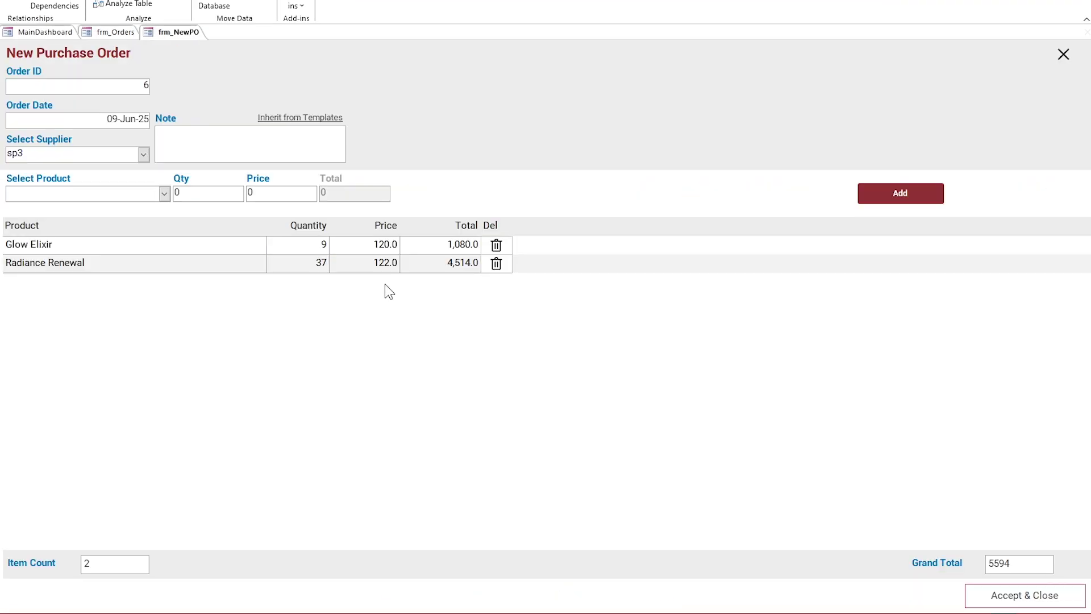
pyautogui.moveTo(55, 244); pyautogui.dragTo(16, 244)
pyautogui.moveTo(113, 257); pyautogui.dragTo(5, 254)
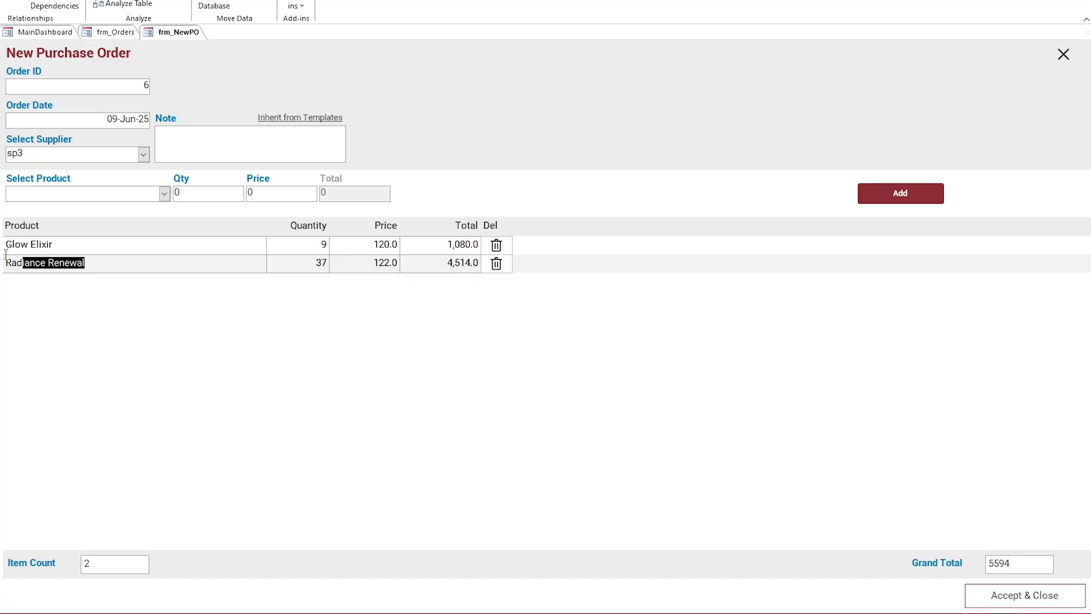
pyautogui.click(127, 261)
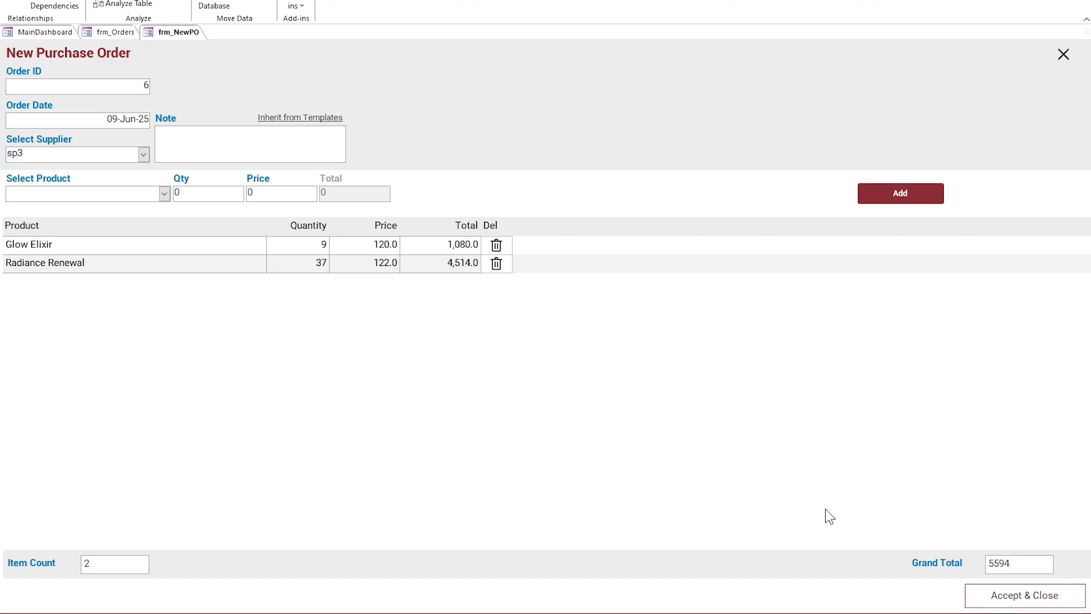
pyautogui.click(1031, 604)
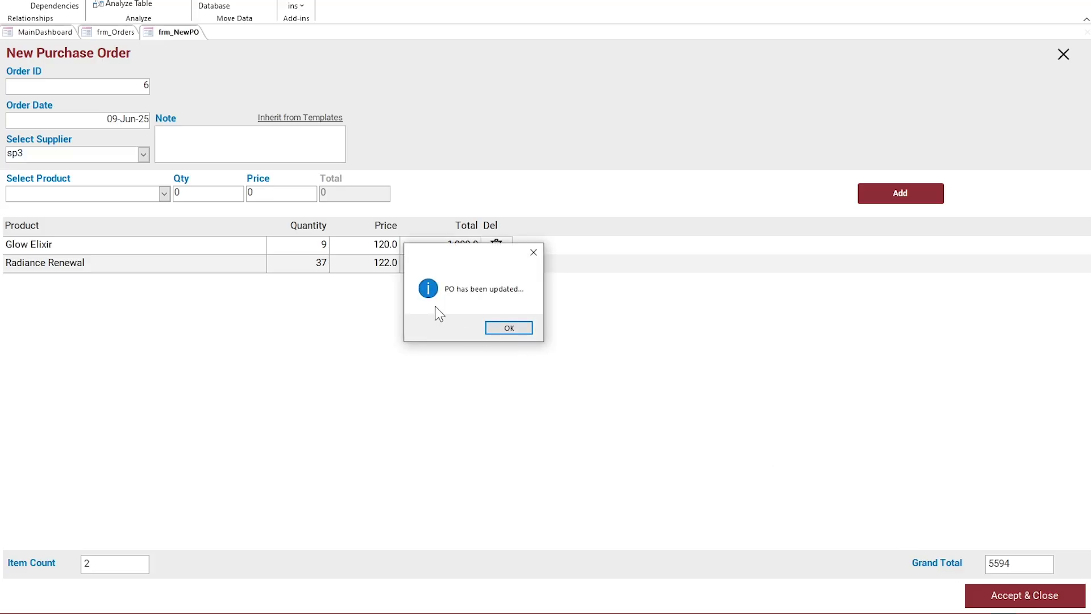
pyautogui.click(514, 328)
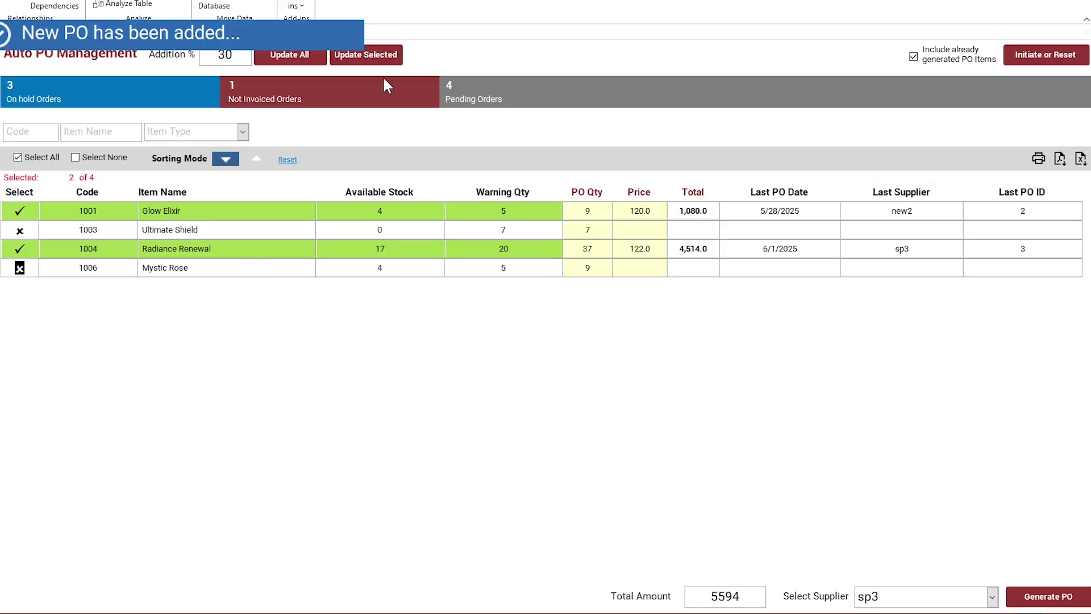
# Step: Receive PO 6 into inventory, raising Glow Elixir to 13 and Radiance Renewal to 54
pyautogui.rightClick(112, 34)
pyautogui.click(133, 53)
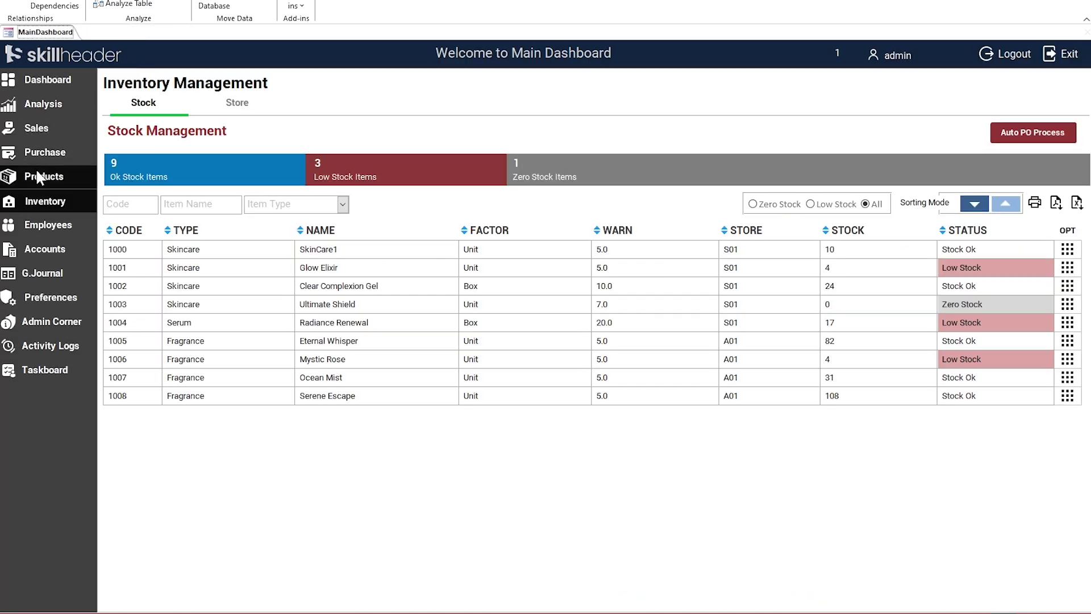
pyautogui.click(42, 151)
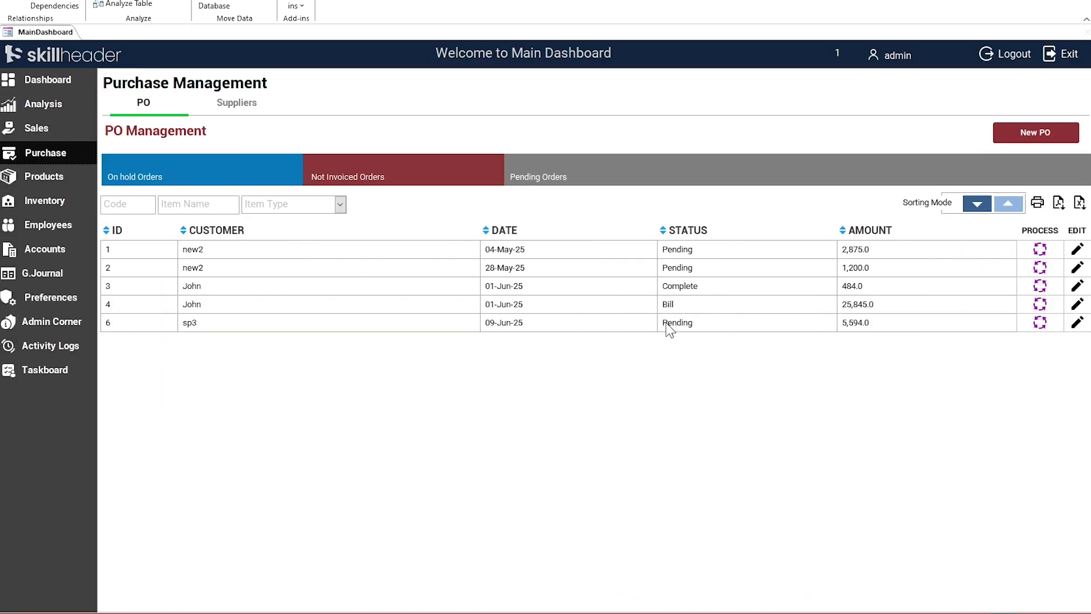
pyautogui.click(1039, 322)
pyautogui.click(420, 179)
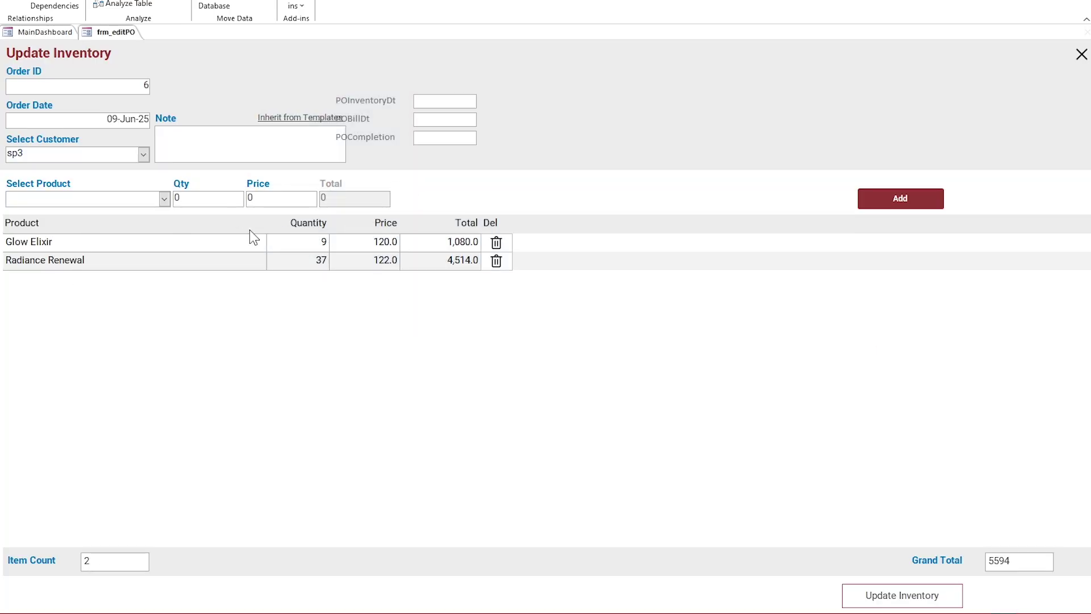
pyautogui.click(877, 600)
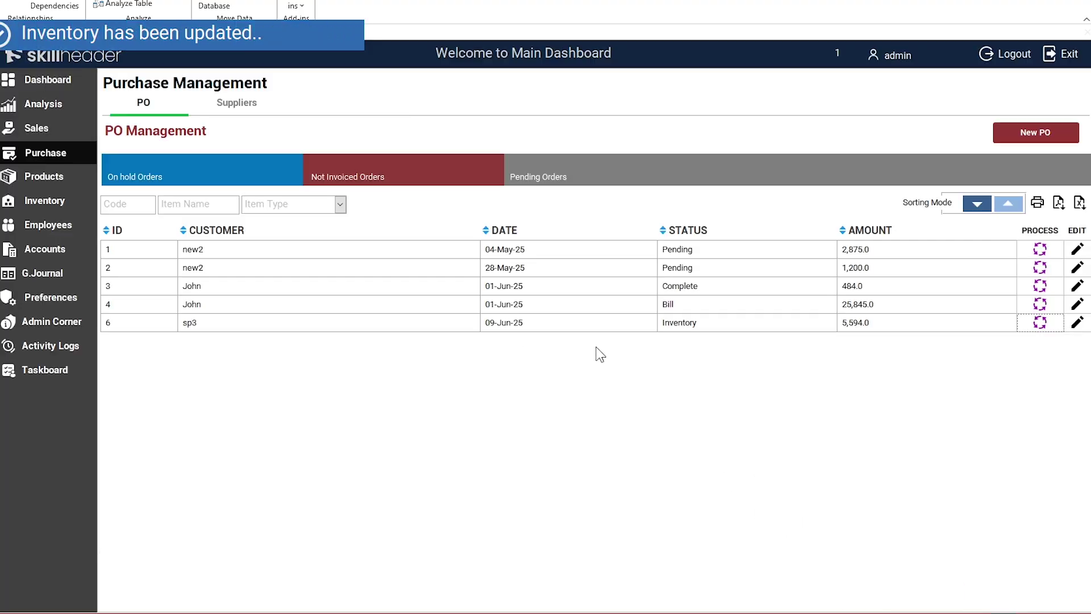
pyautogui.click(21, 202)
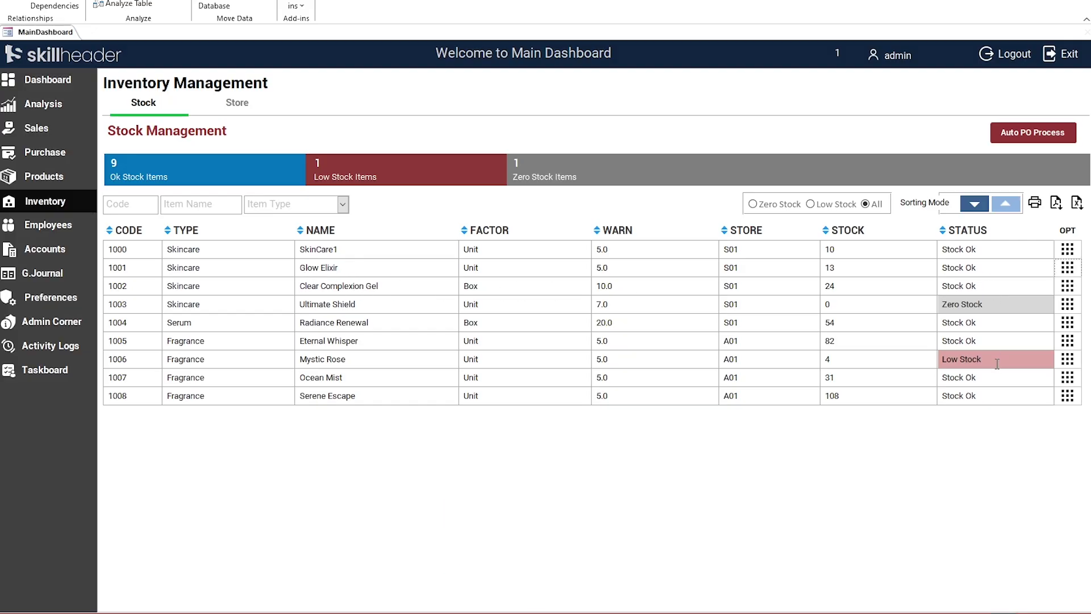
# Step: Regenerate the Auto PO list, leaving Ultimate Shield and Mystic Rose with total 0
pyautogui.click(1038, 138)
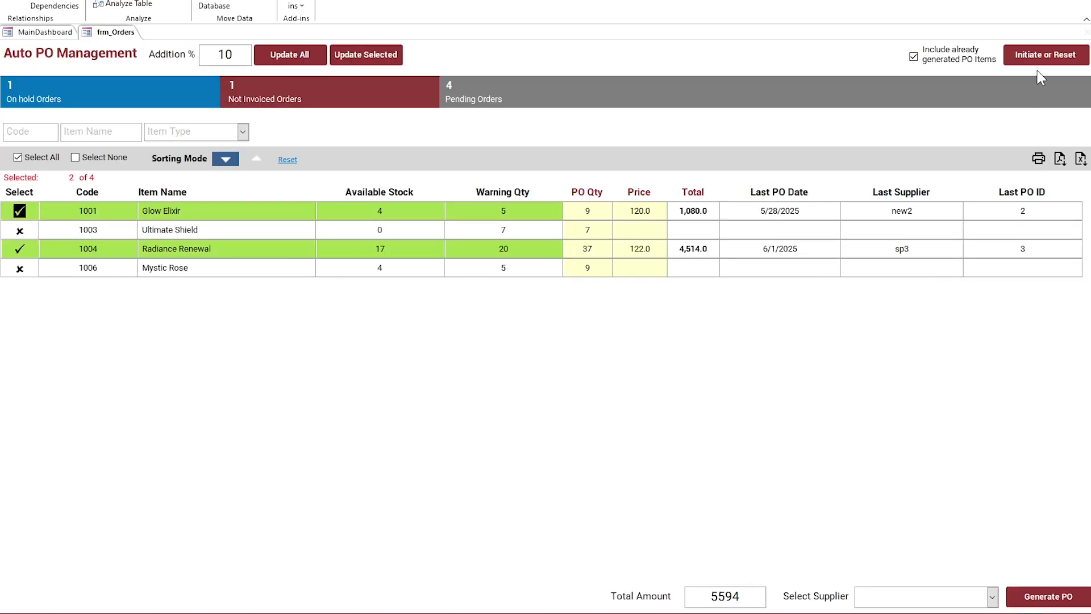
pyautogui.click(1039, 55)
pyautogui.click(566, 327)
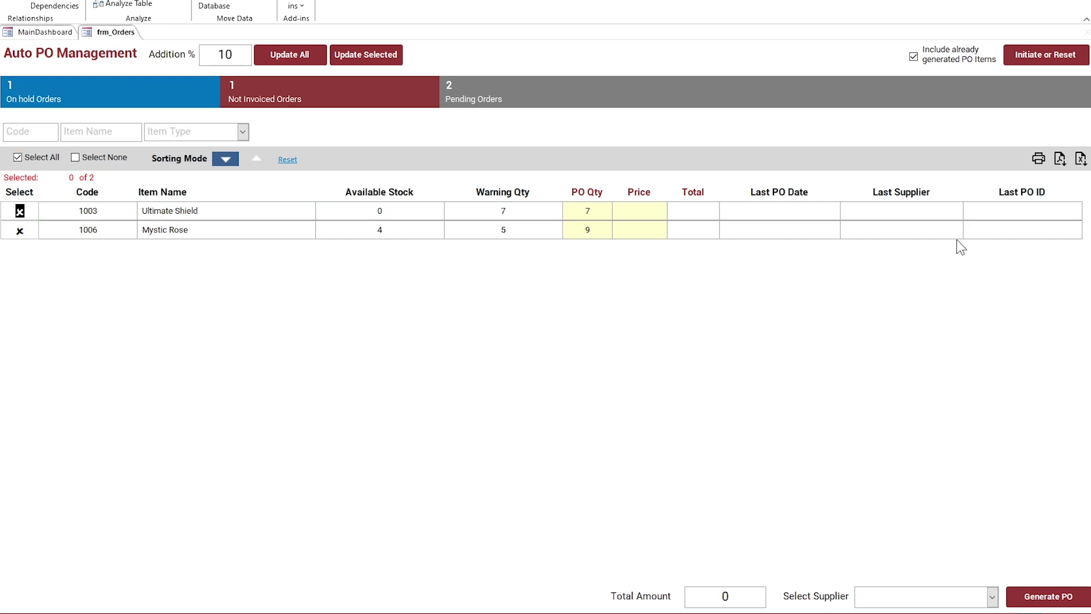
pyautogui.rightClick(129, 32)
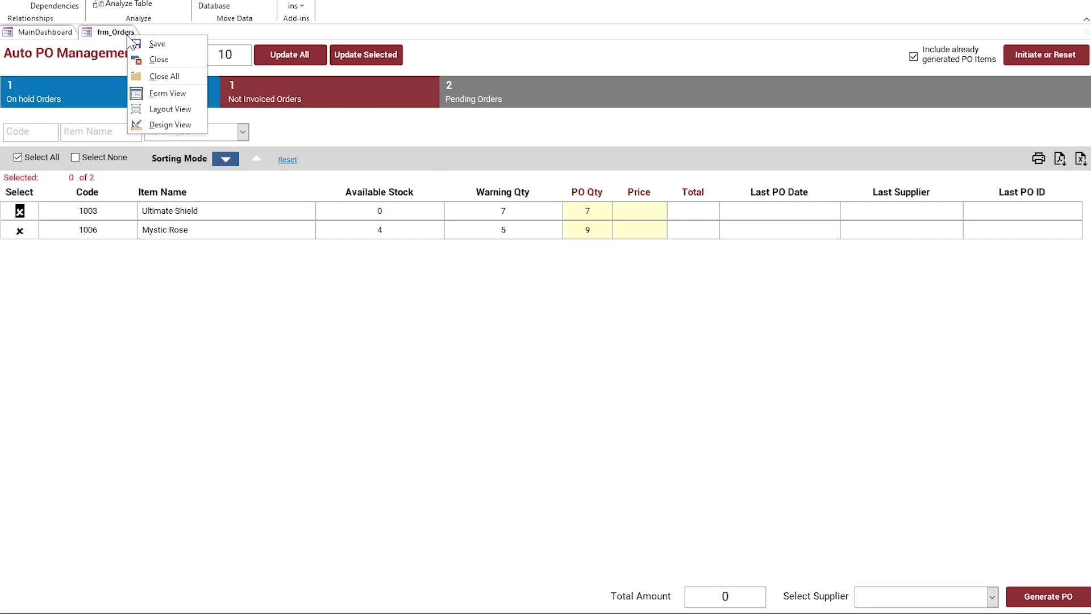
# Step: Close the Auto PO form and cycle through the Low Stock, Zero Stock and All filters
pyautogui.click(150, 59)
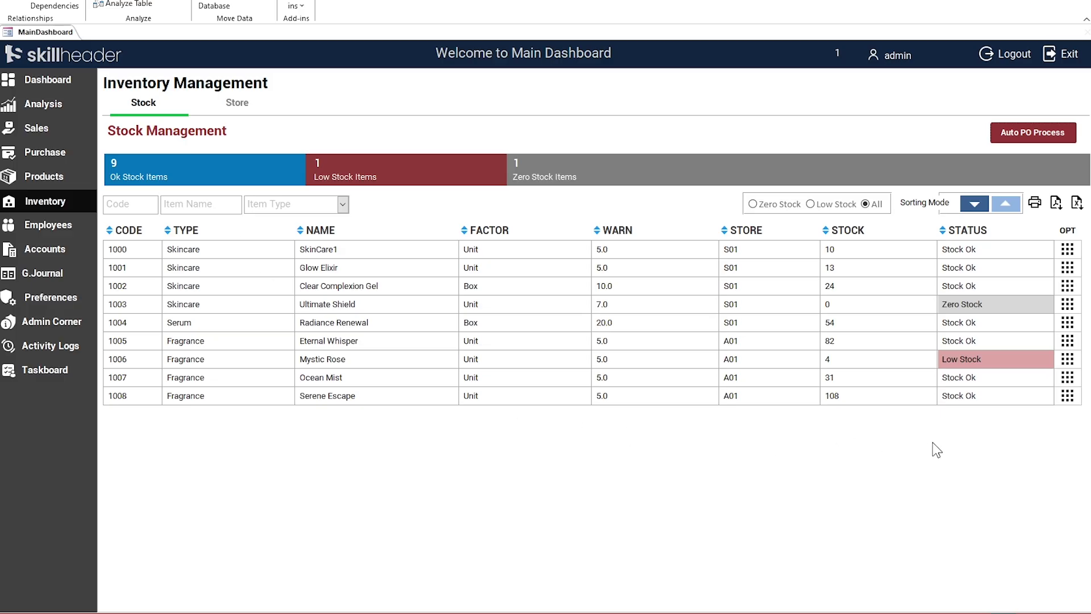
pyautogui.click(829, 204)
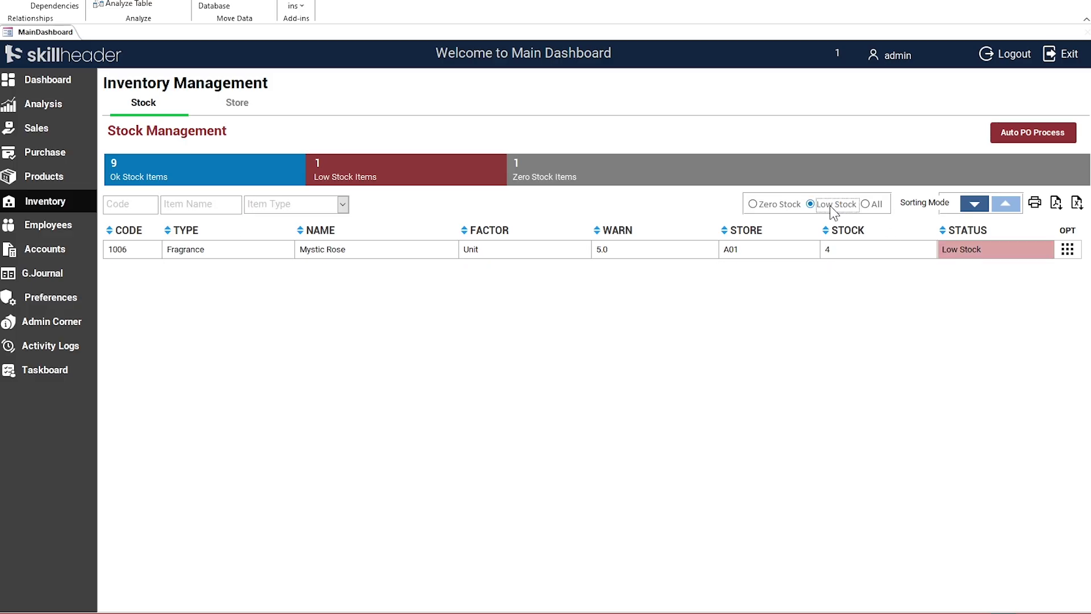
pyautogui.click(789, 204)
pyautogui.click(866, 204)
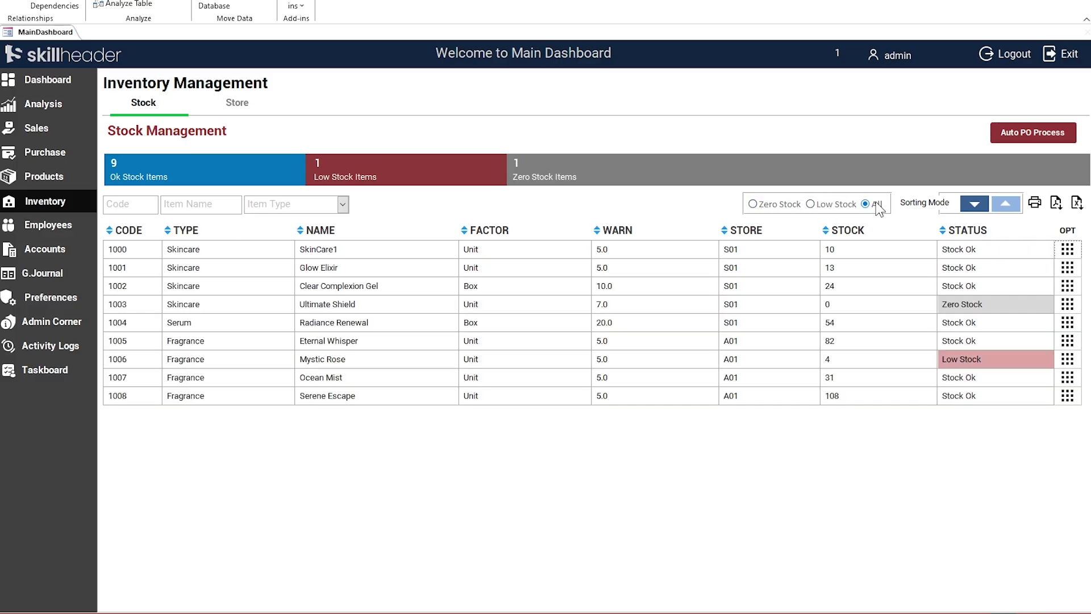